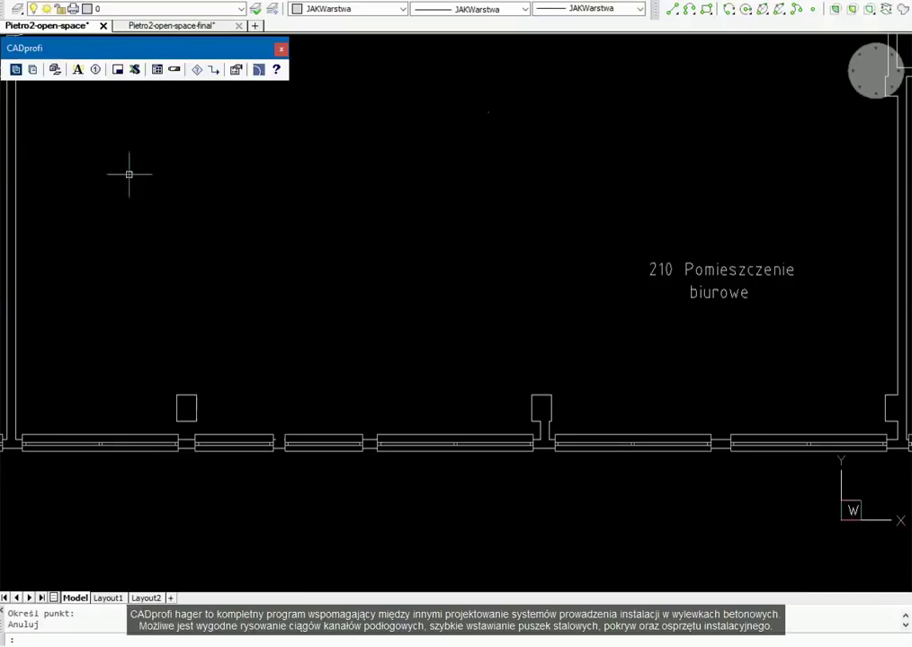
Step: Pick the Hager 'Ciąg kanałów podłogowych 340x48' product and draw it from wall to wall across room 210
click(16, 79)
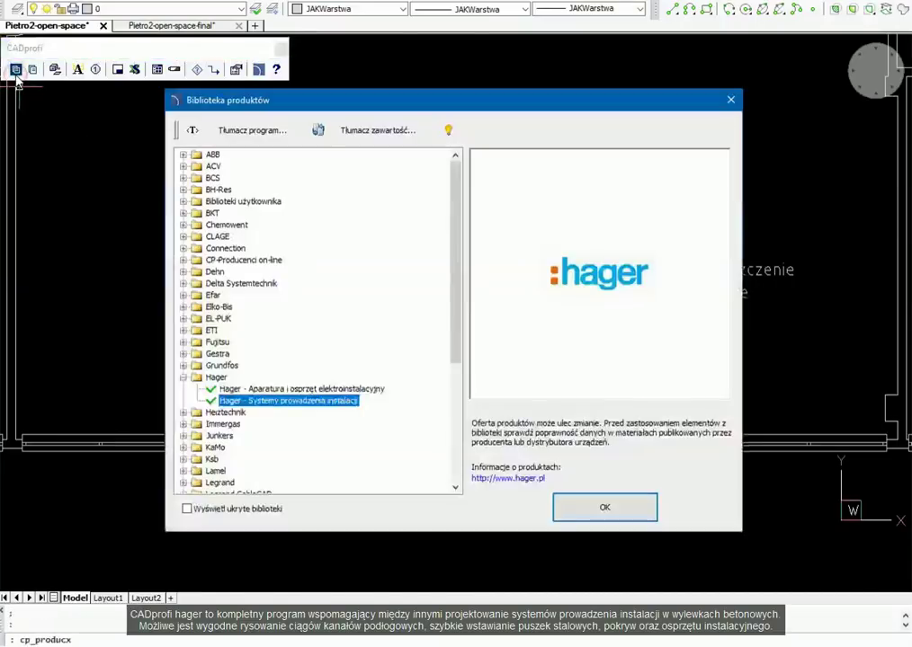
click(644, 504)
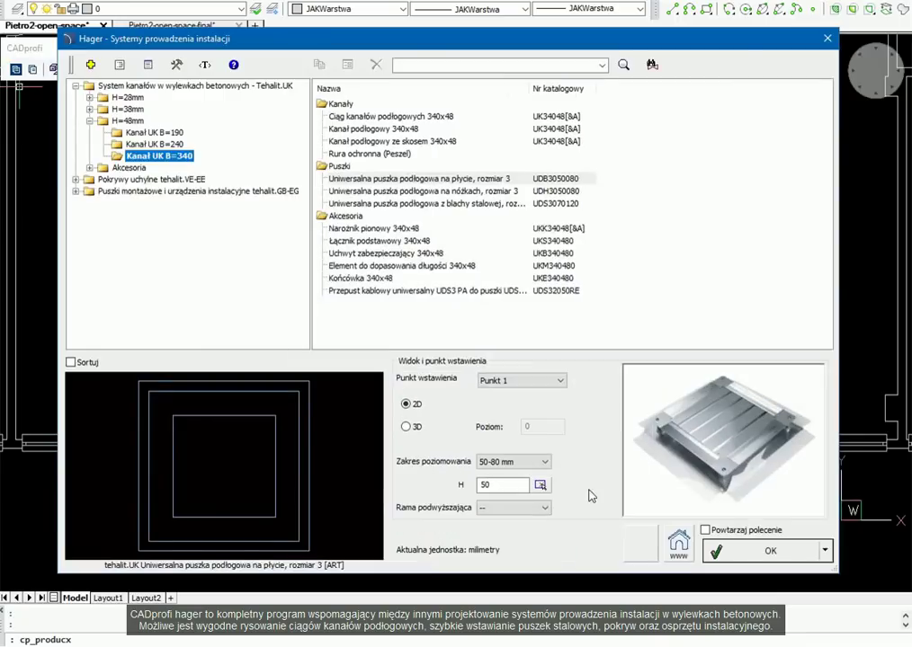
click(333, 115)
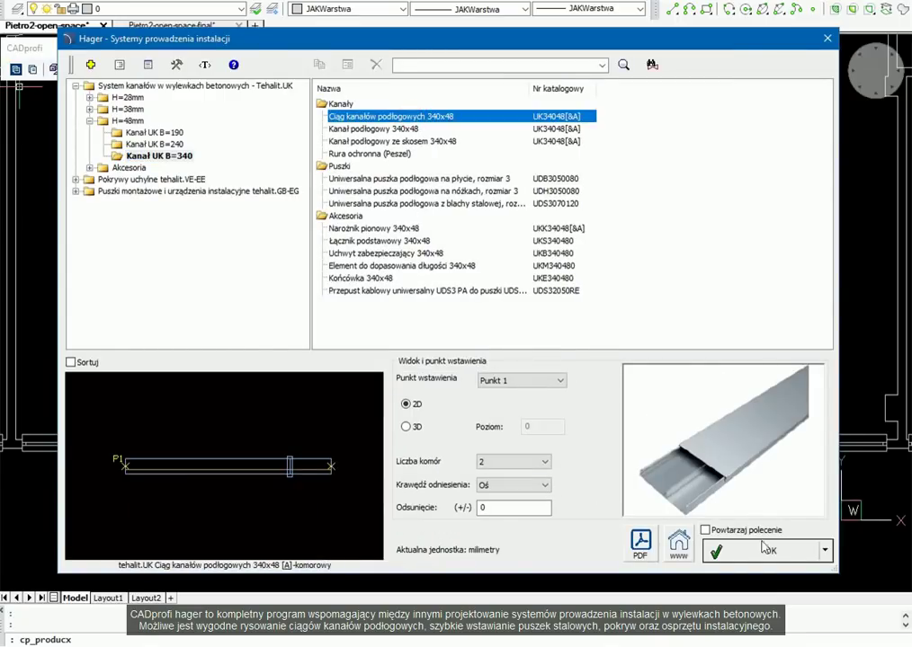
click(764, 547)
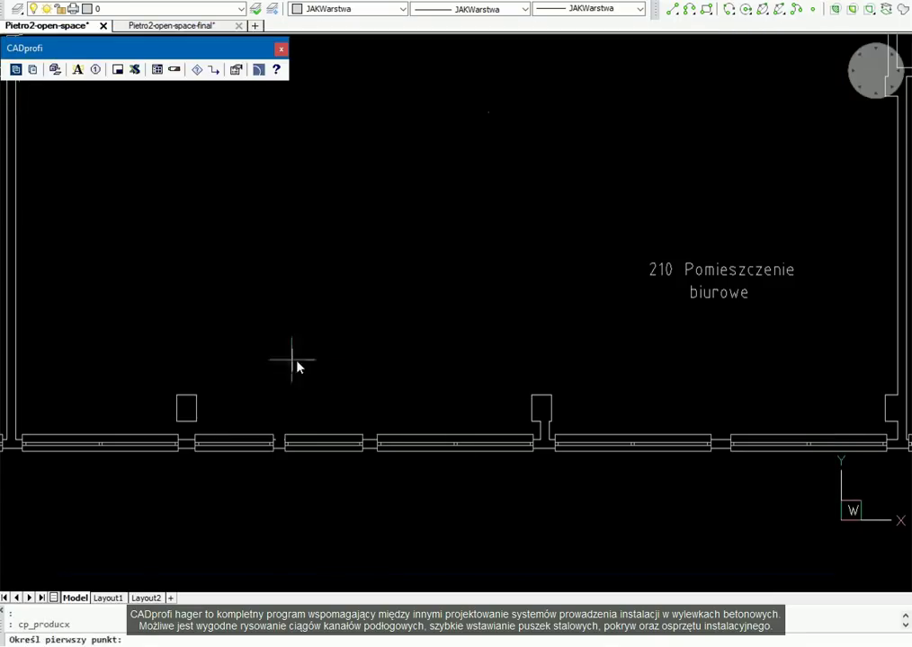
click(16, 330)
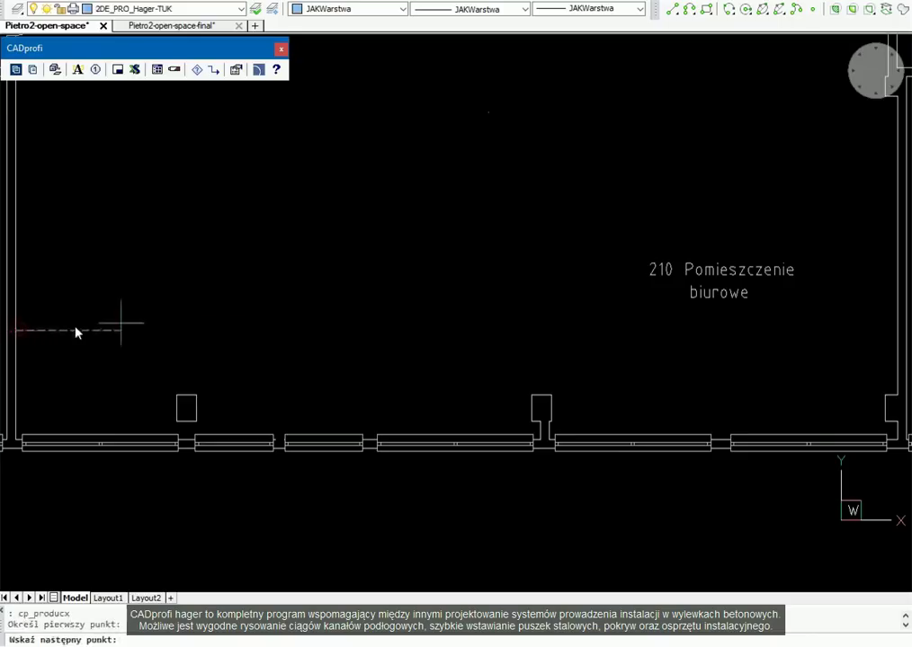
click(896, 332)
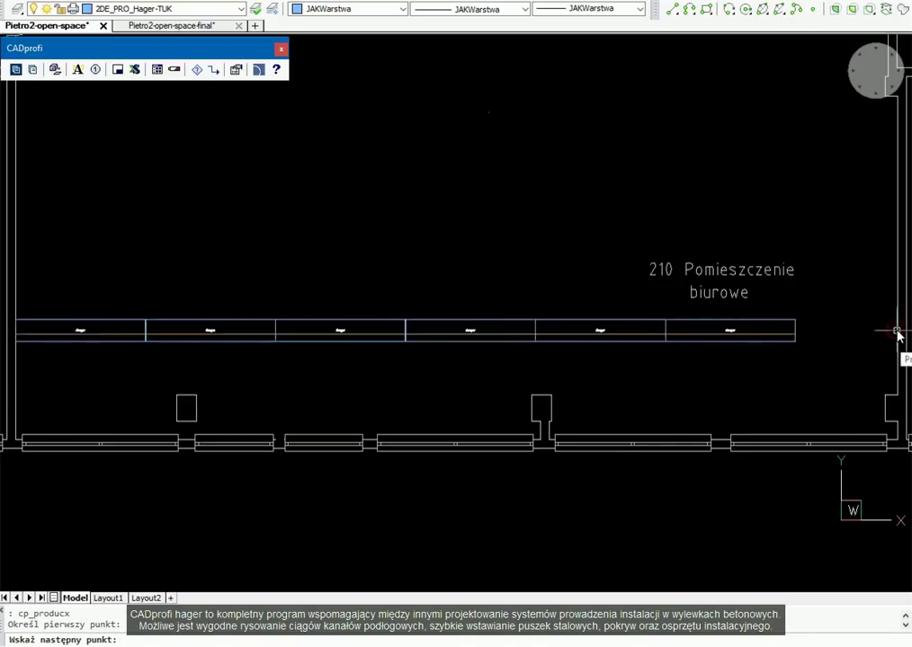
key(Escape)
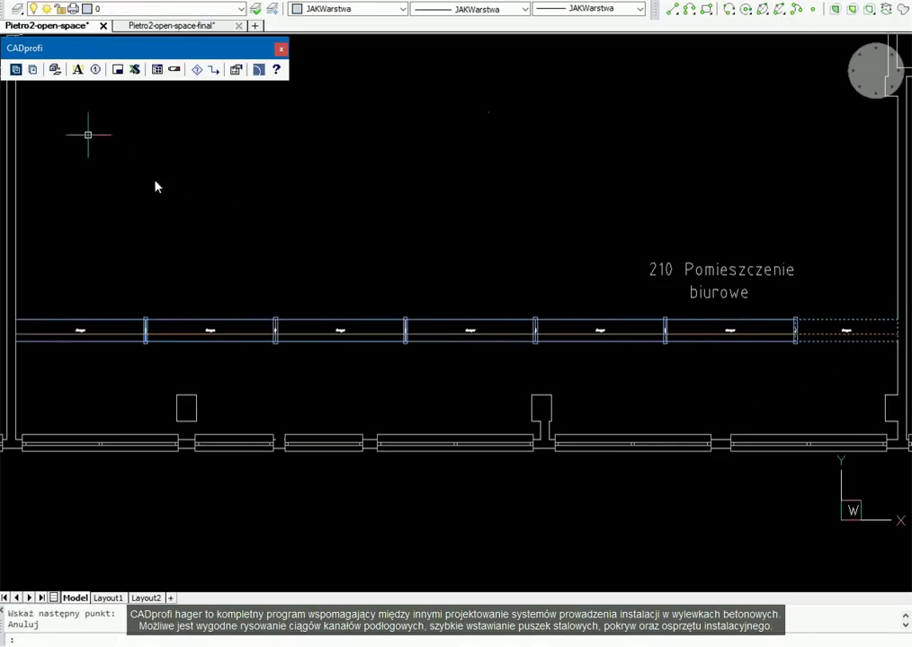
click(32, 70)
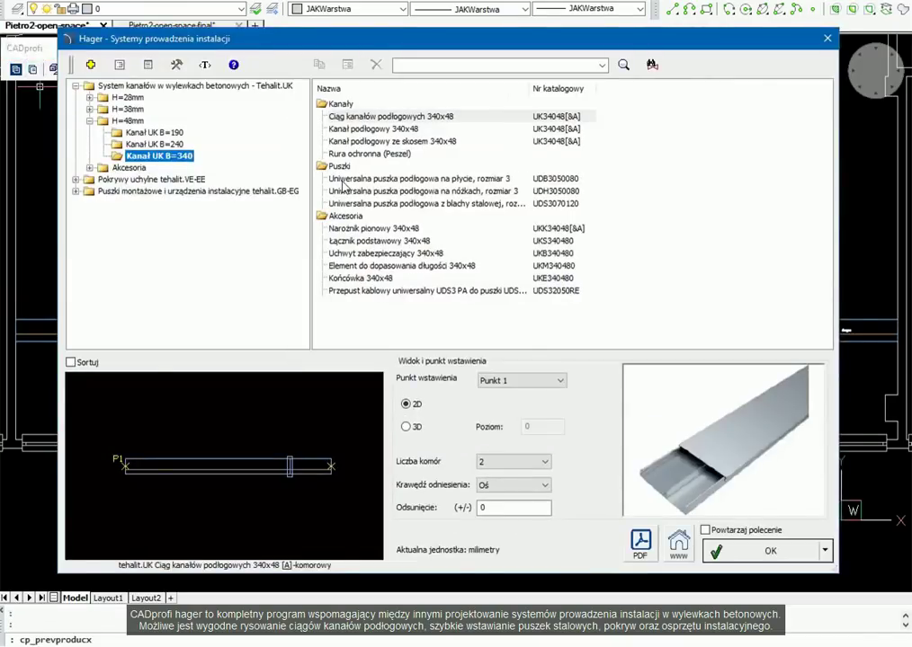
Step: Insert the first size-3 universal plate floor box with 75-125 mm levelling on the channel run
click(342, 179)
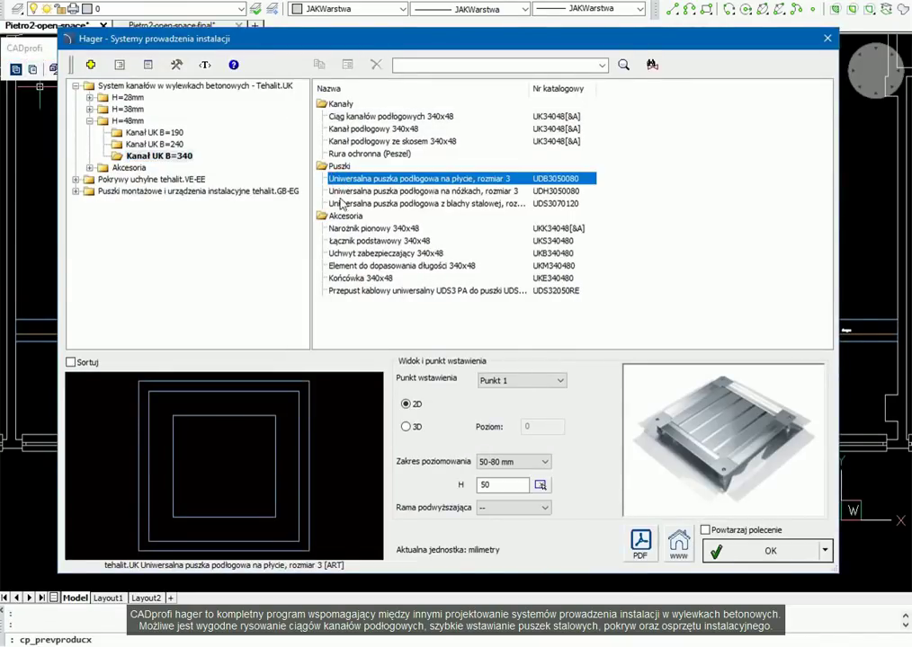
click(539, 461)
click(499, 485)
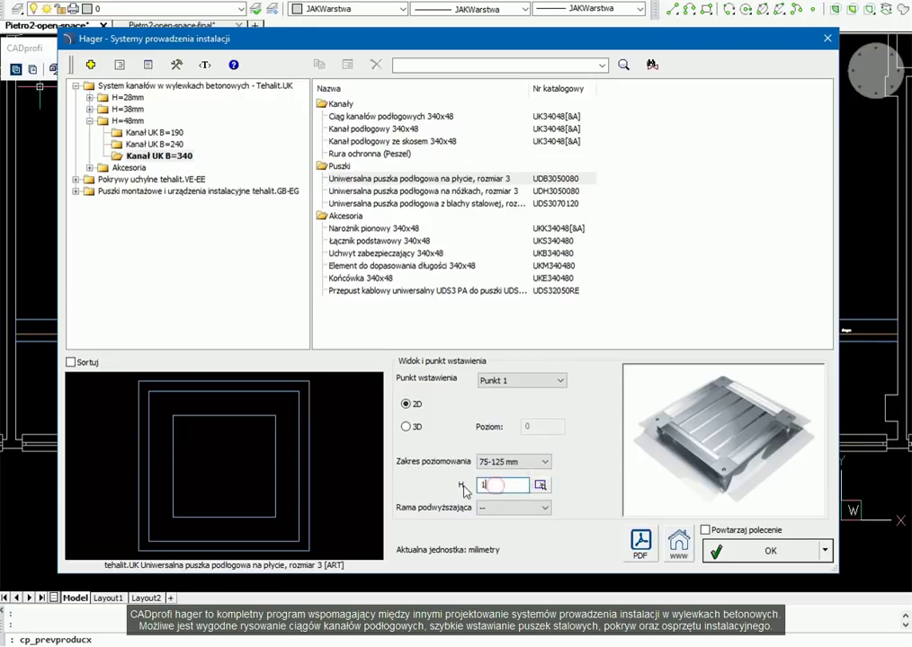
click(749, 553)
click(450, 325)
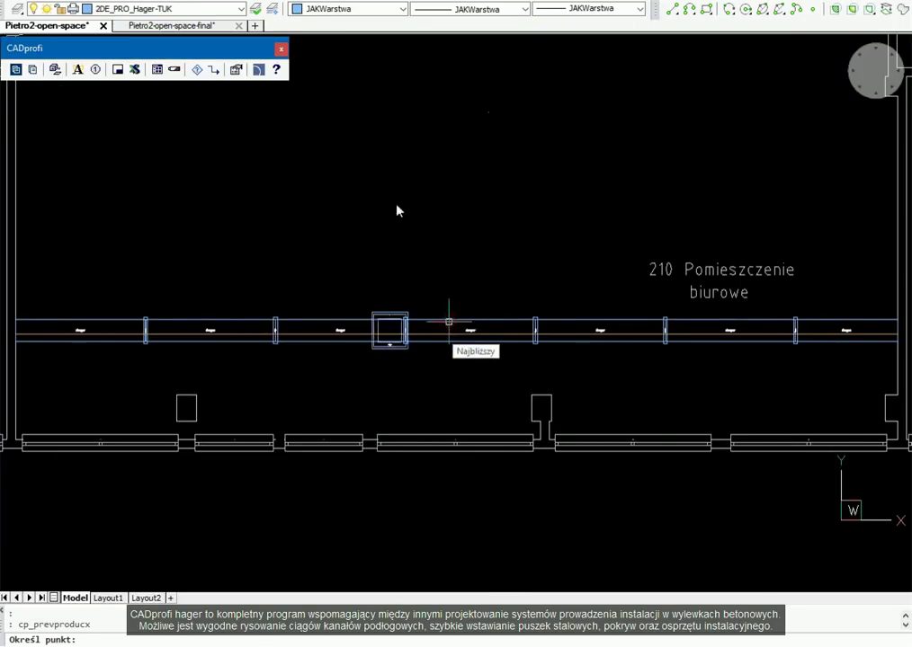
click(481, 166)
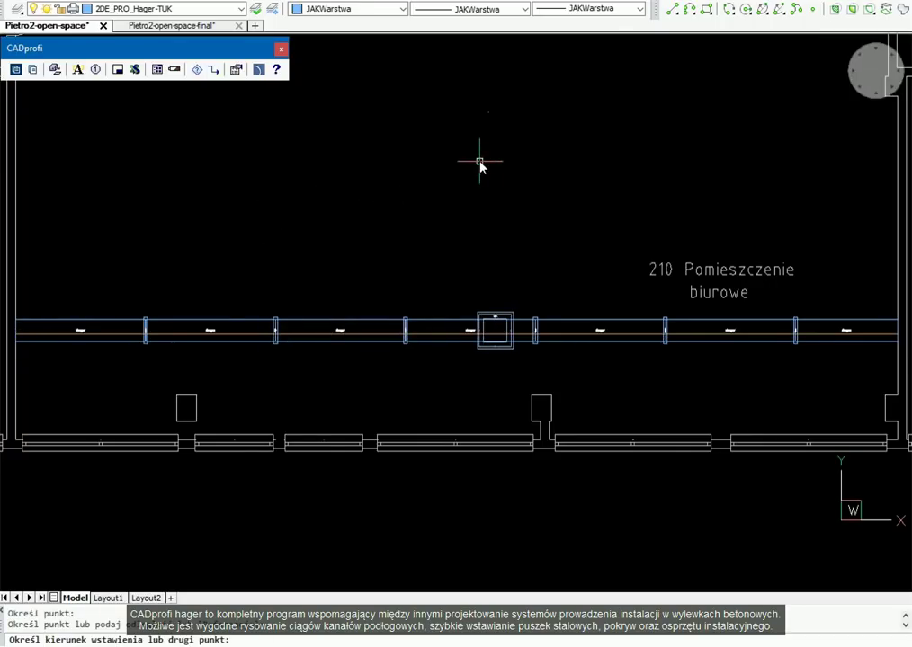
click(480, 163)
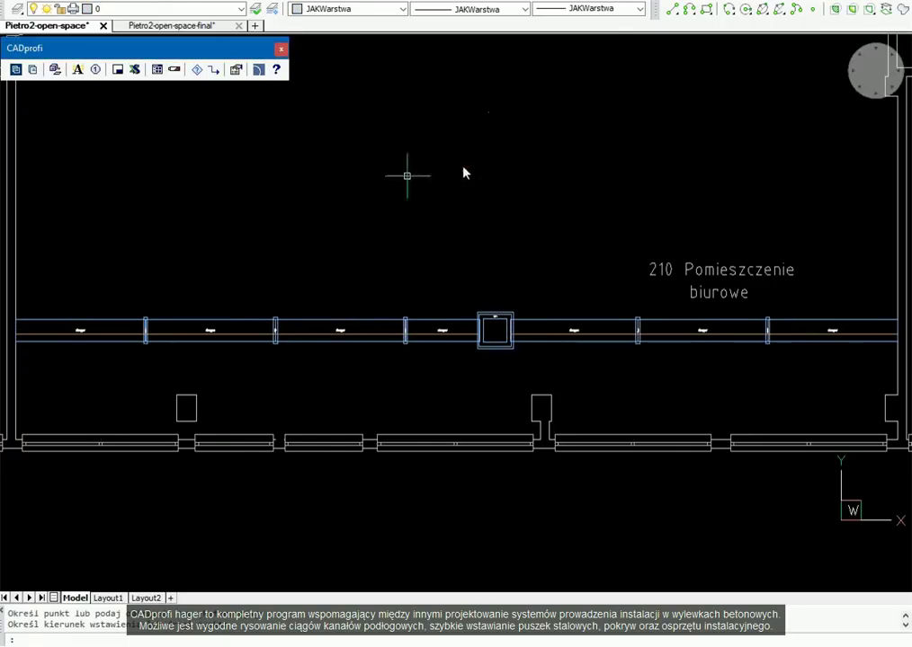
Step: Place a second identical floor box 3000 from the first along the channel
click(34, 70)
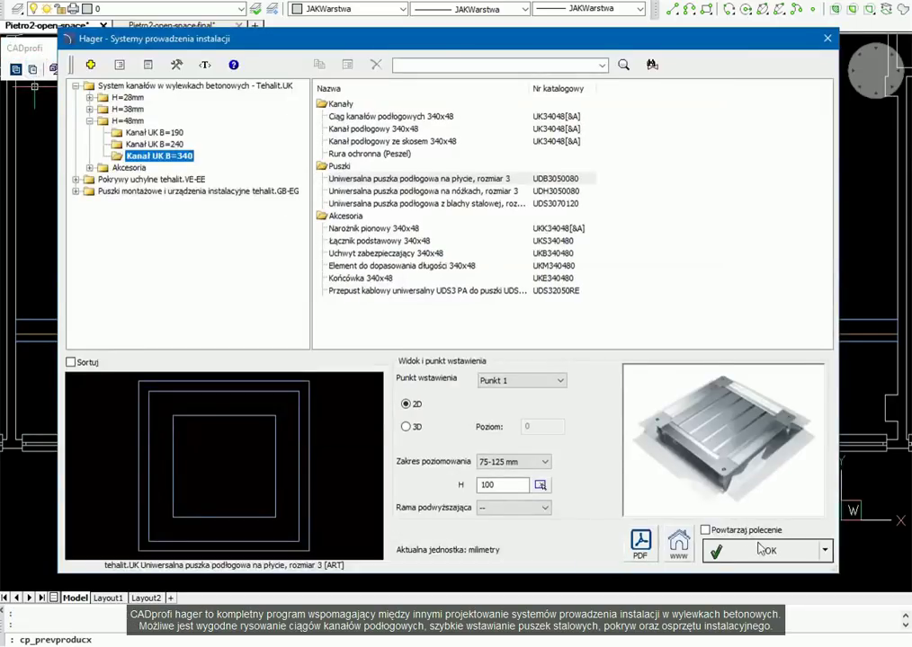
click(762, 549)
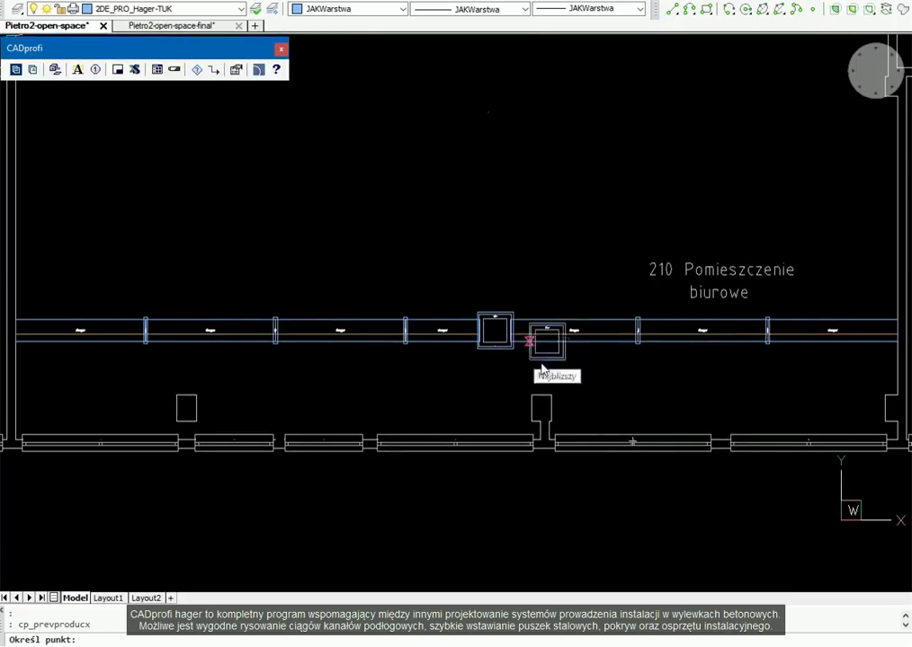
click(515, 331)
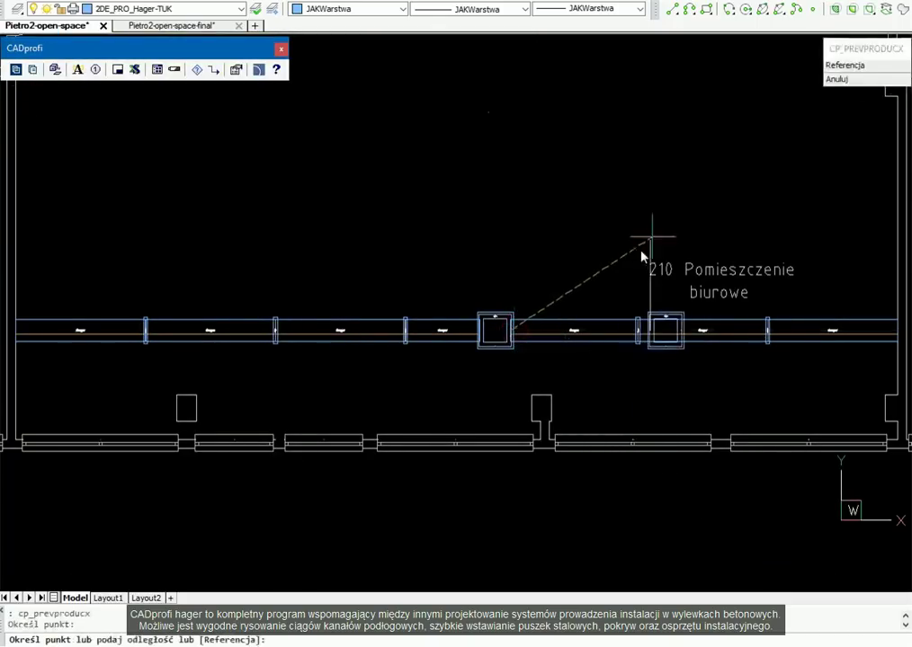
text(3000)
key(Return)
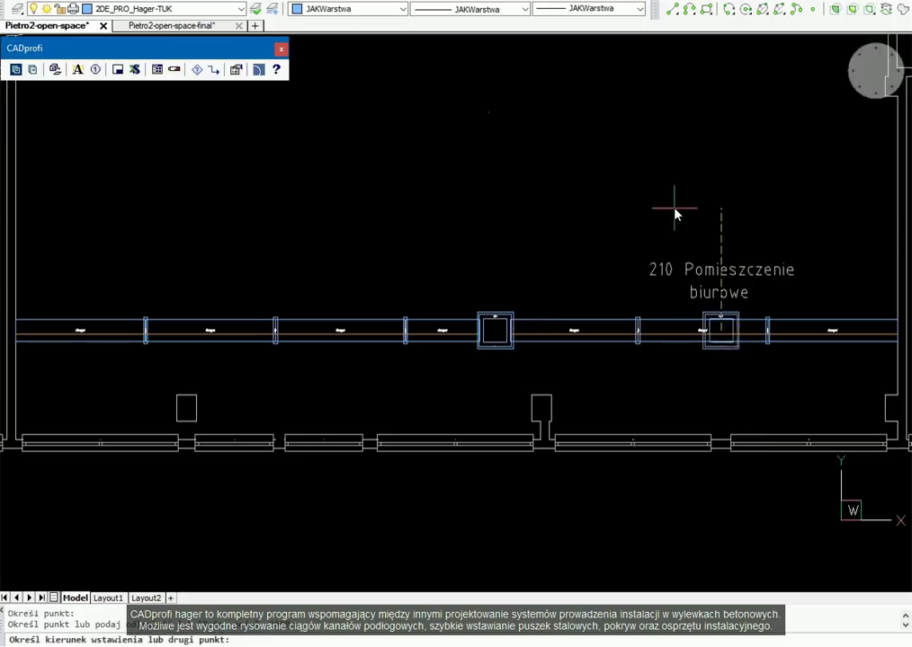
key(Return)
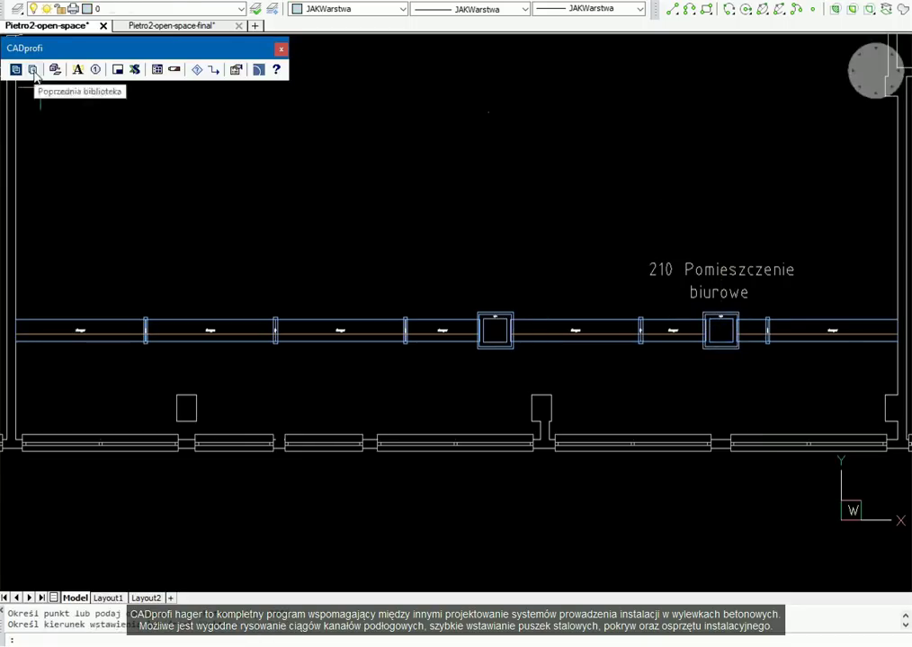
Step: Place a third floor box 3000 to the left of the middle box
click(34, 70)
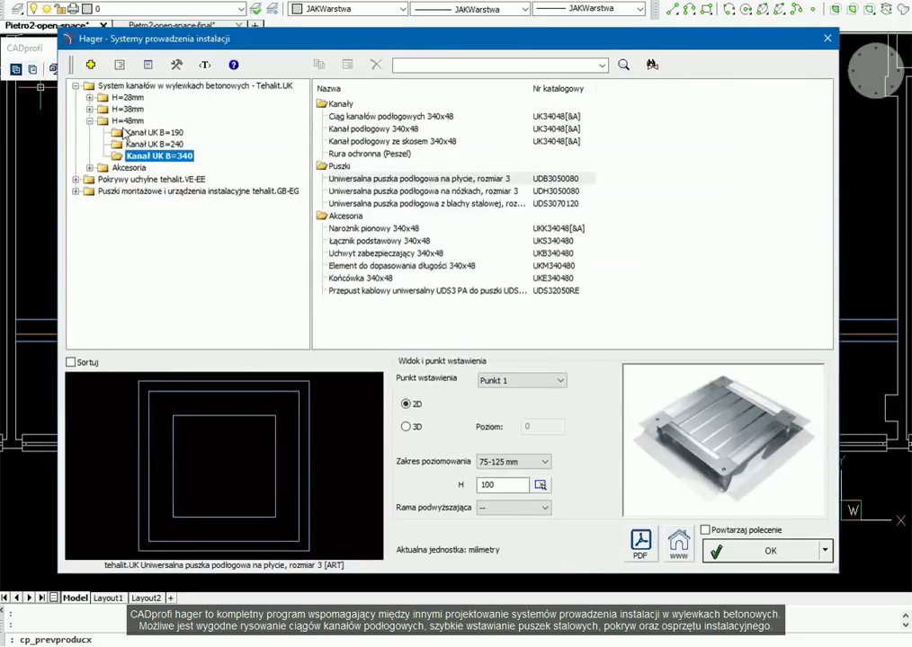
click(740, 550)
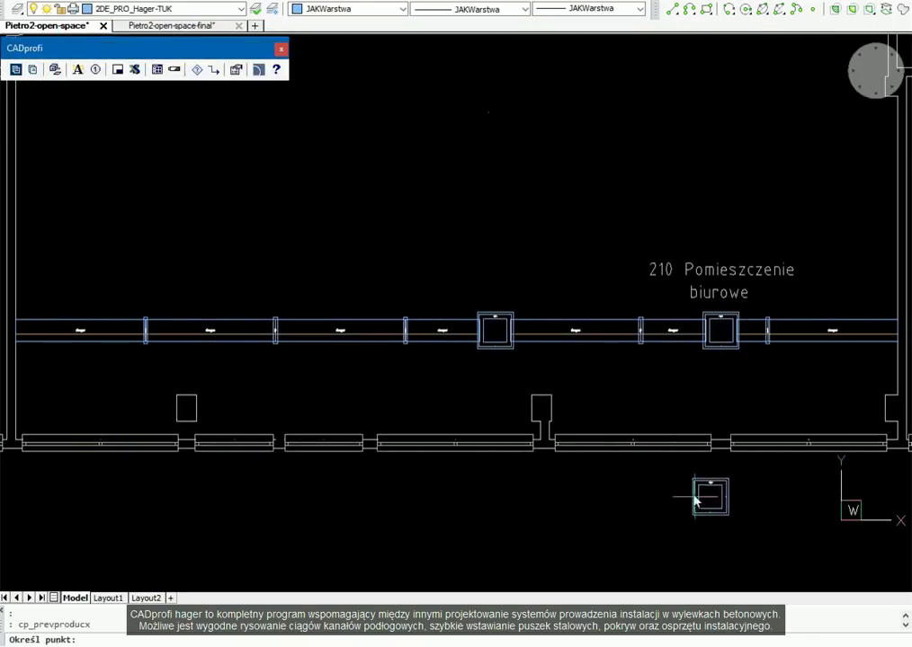
click(479, 328)
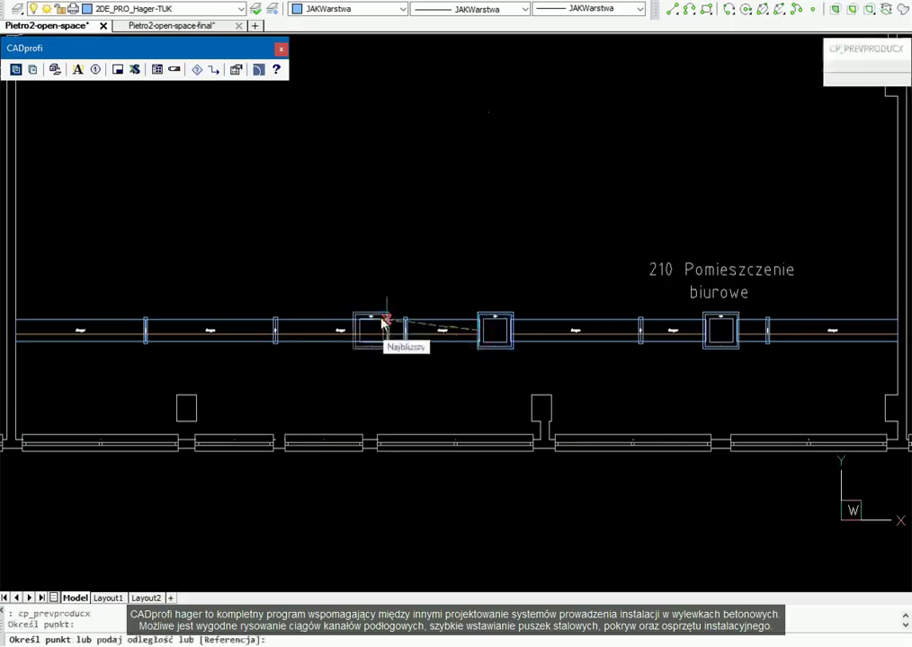
text(3000)
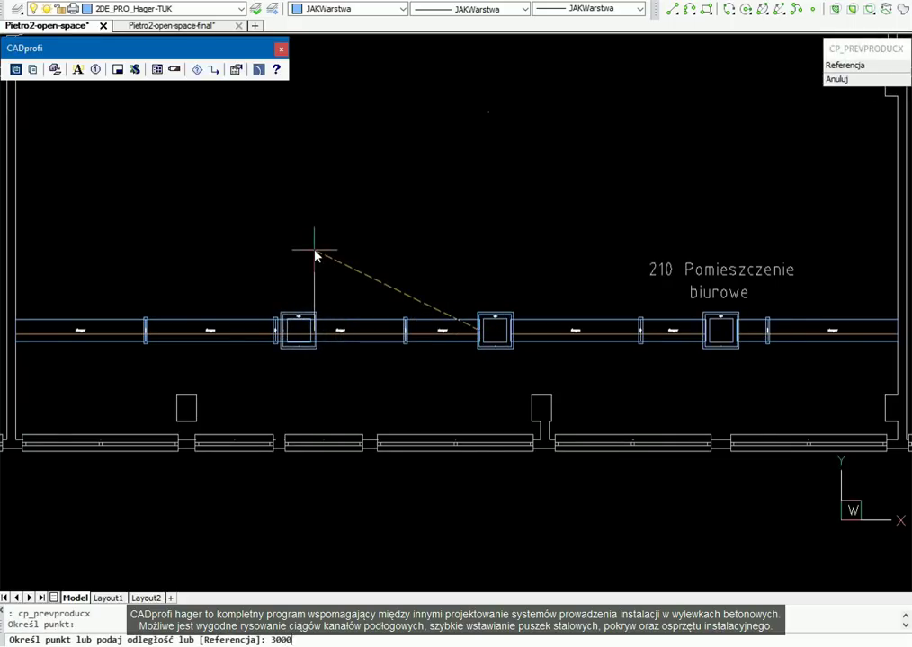
key(Return)
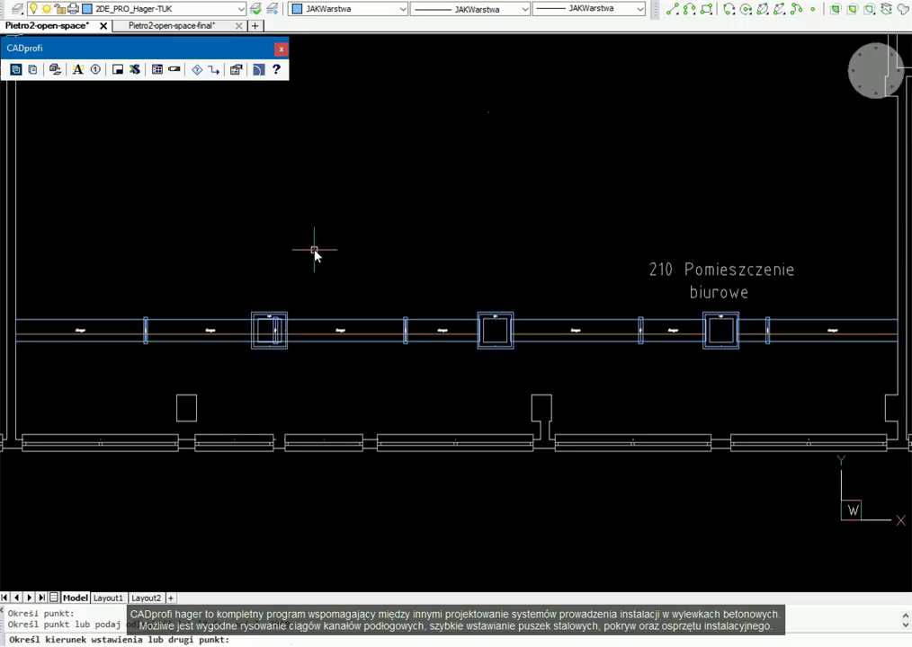
click(320, 253)
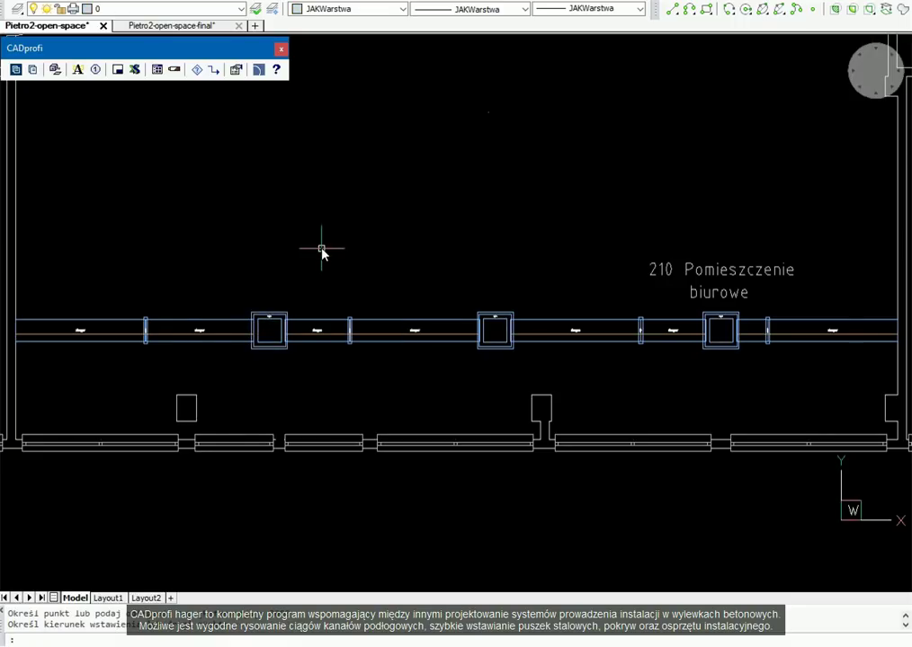
scroll(438, 434, down, 2)
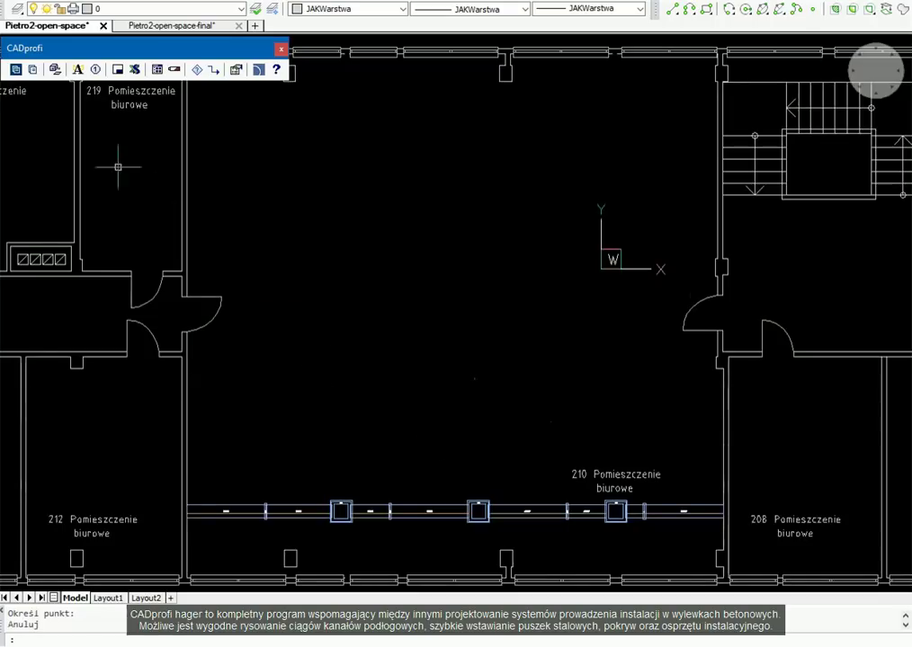
Step: Draw a vertical 240x48 floor-channel run from the middle floor box up toward the top wall
click(34, 72)
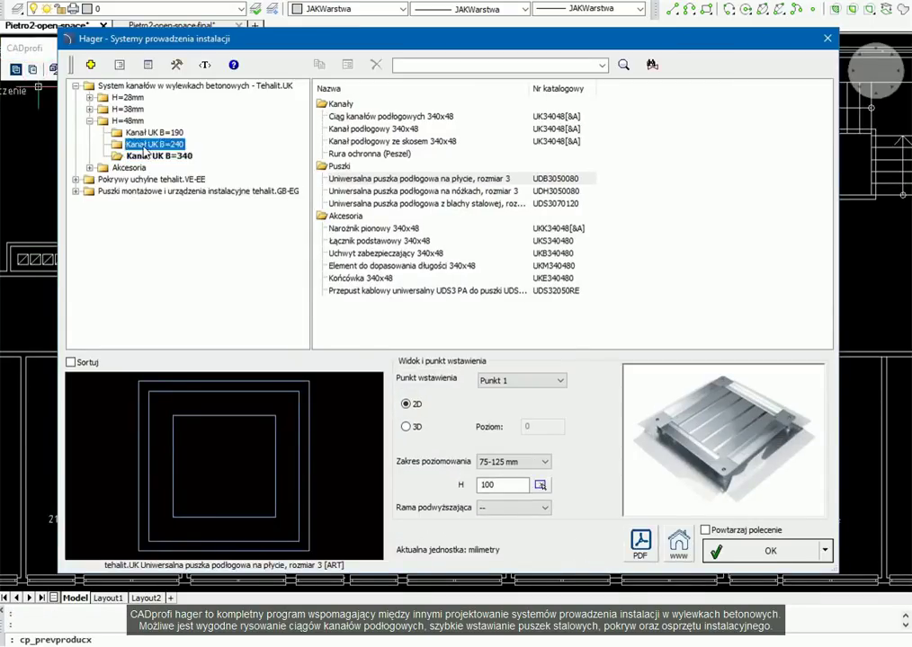
click(148, 144)
click(358, 118)
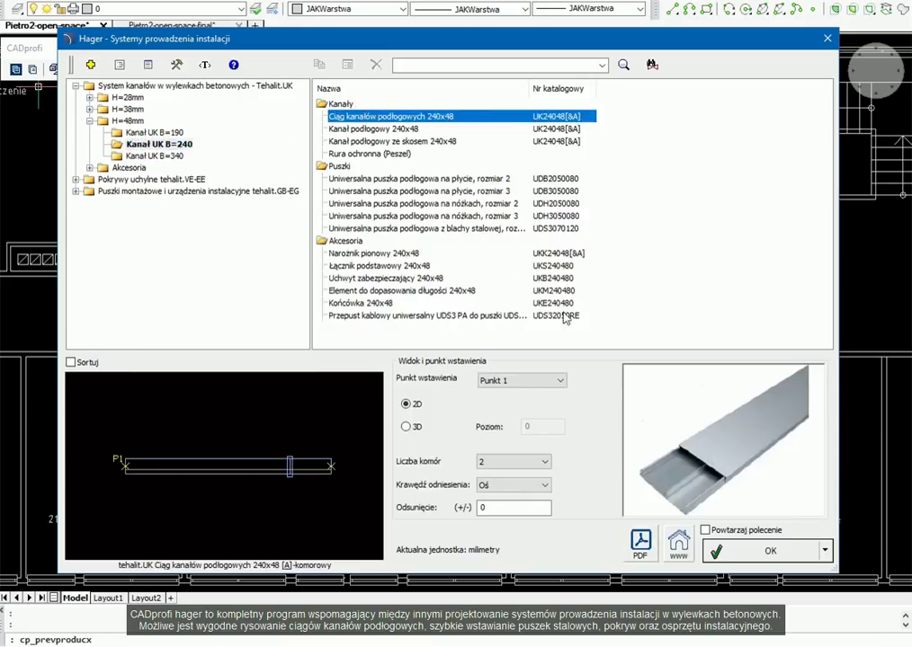
click(741, 552)
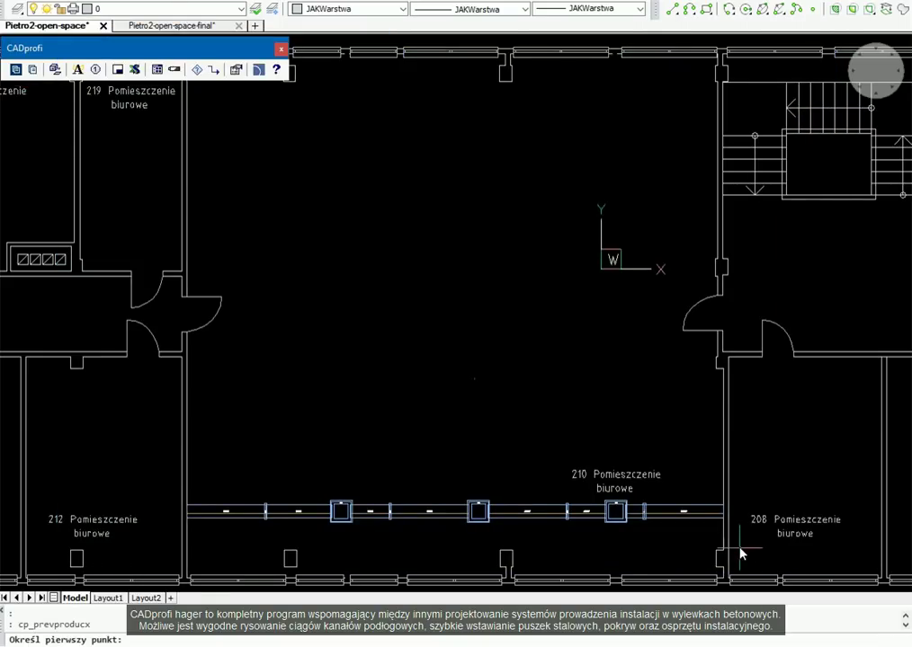
click(479, 505)
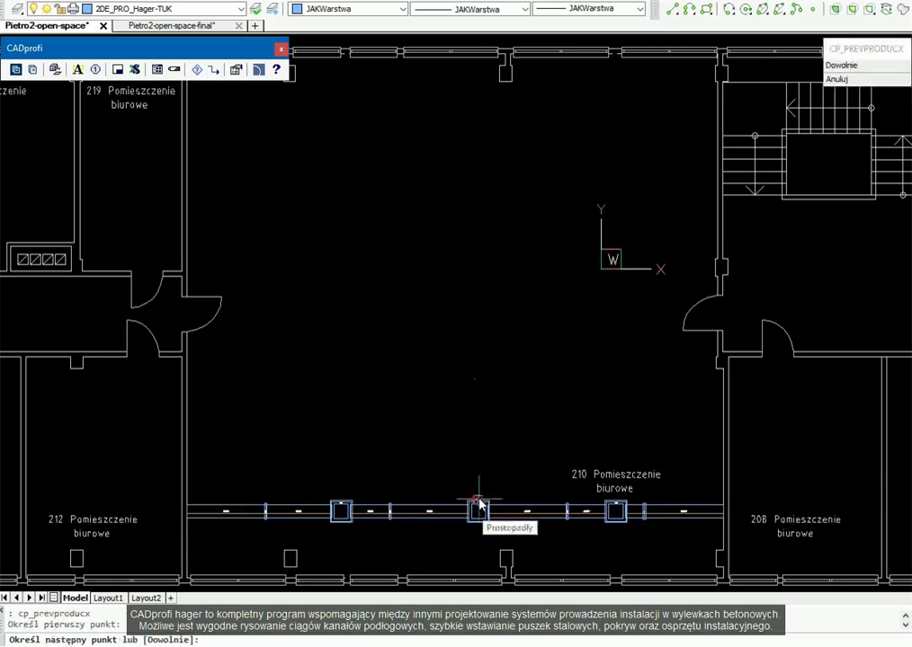
click(469, 106)
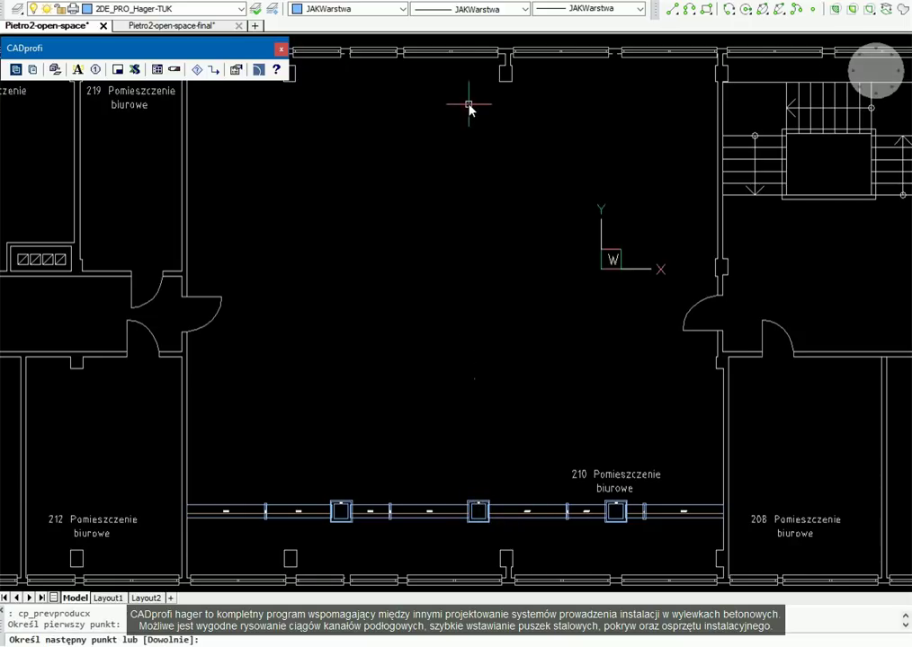
key(Escape)
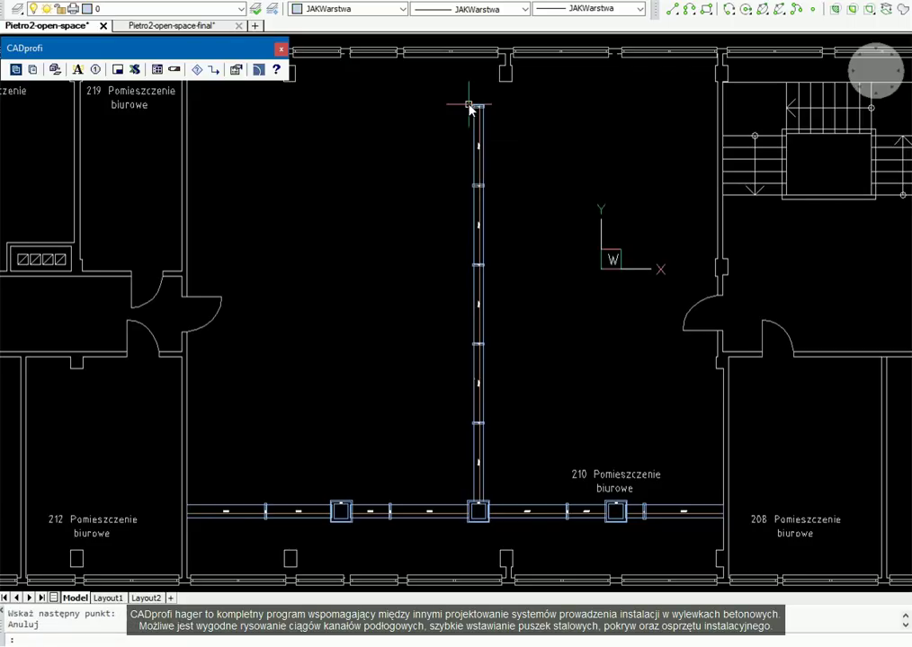
Step: Draw a horizontal 190x48 channel run across the top end of the vertical run
click(38, 72)
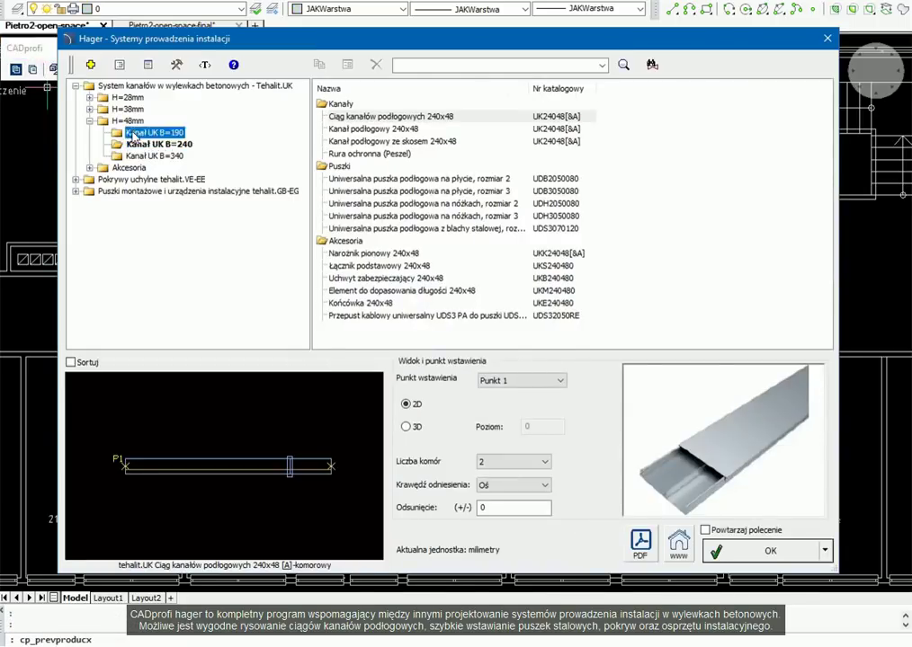
click(135, 134)
click(392, 117)
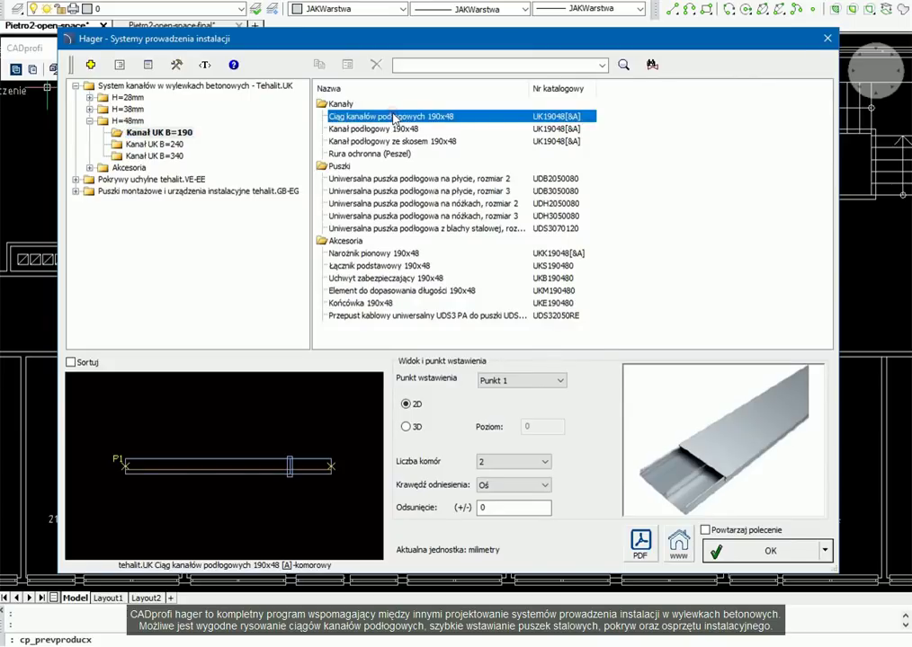
click(759, 555)
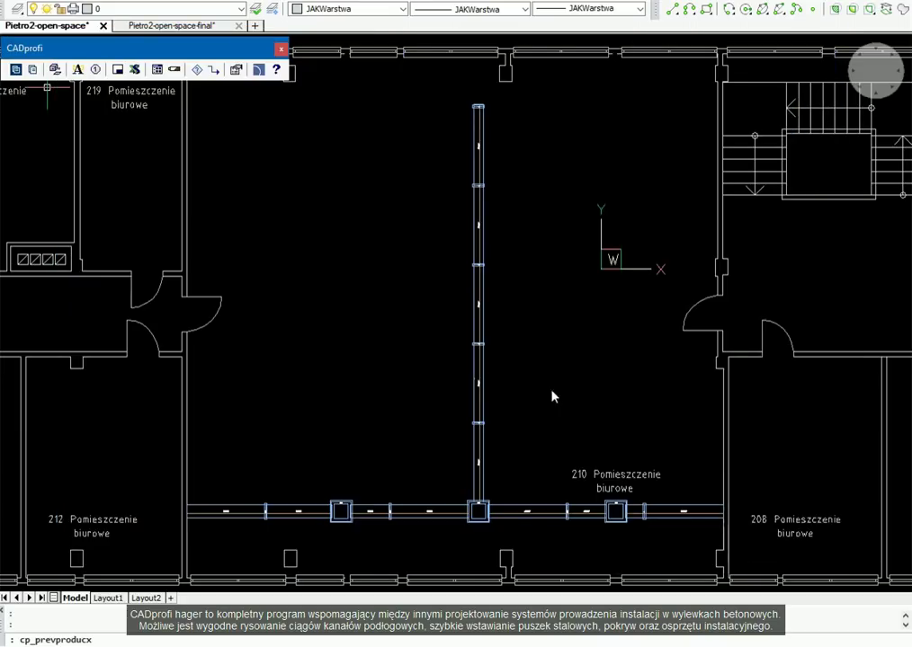
click(255, 120)
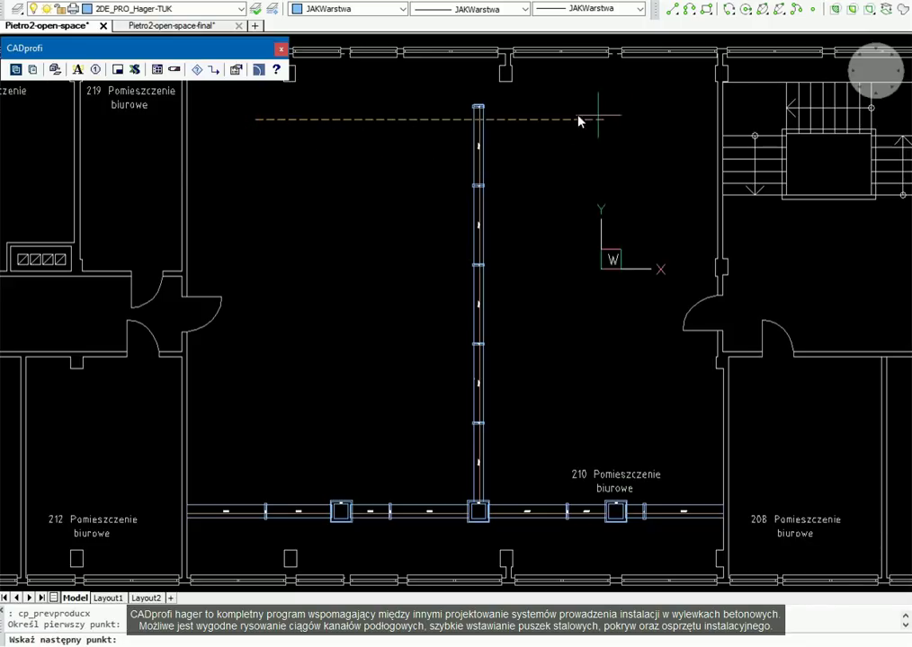
click(666, 120)
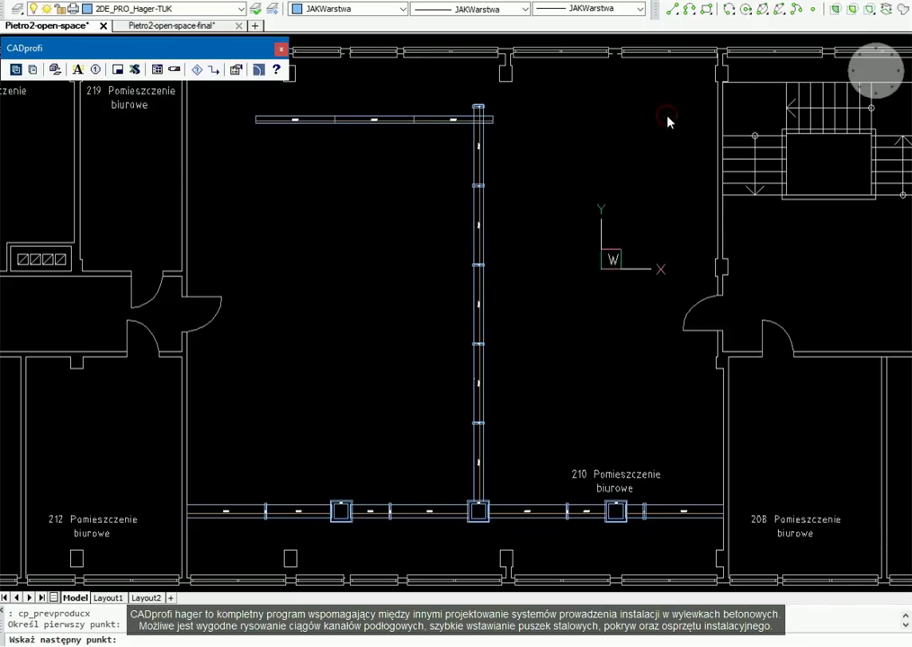
right_click(667, 120)
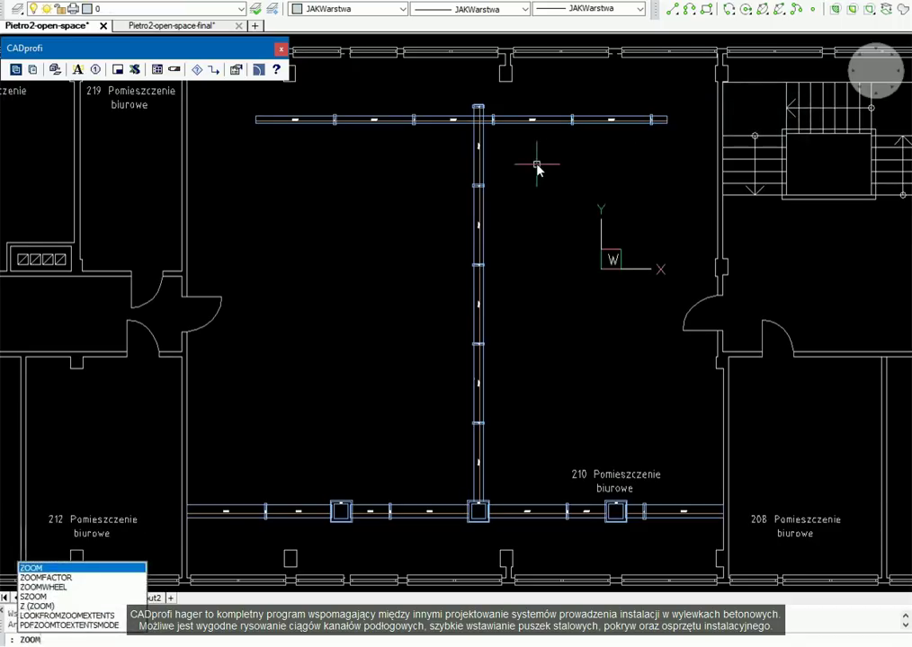
key(Return)
Step: Zoom to the top junction and place a size-2 universal plate floor box on it
click(245, 89)
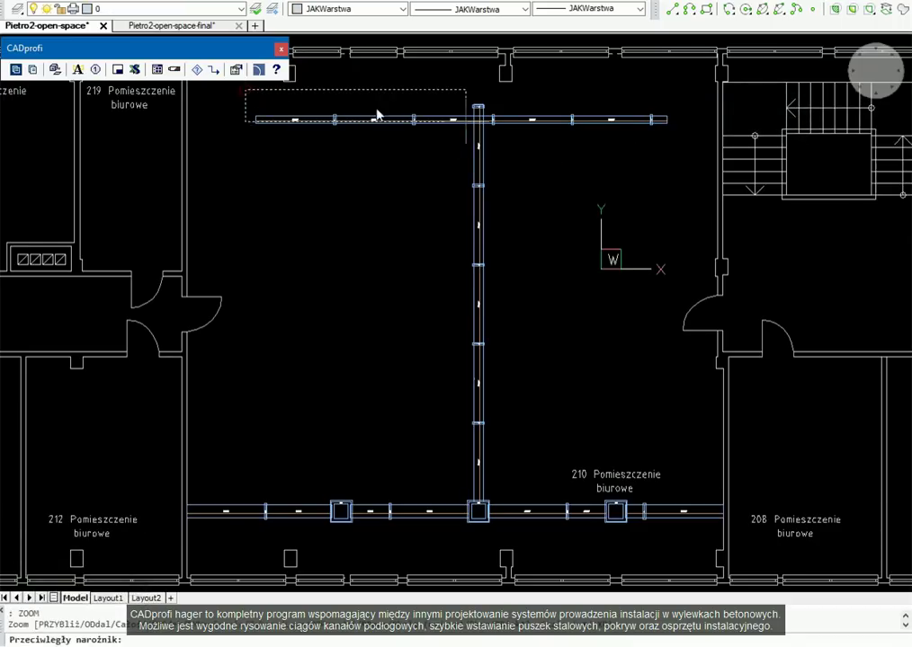
click(682, 170)
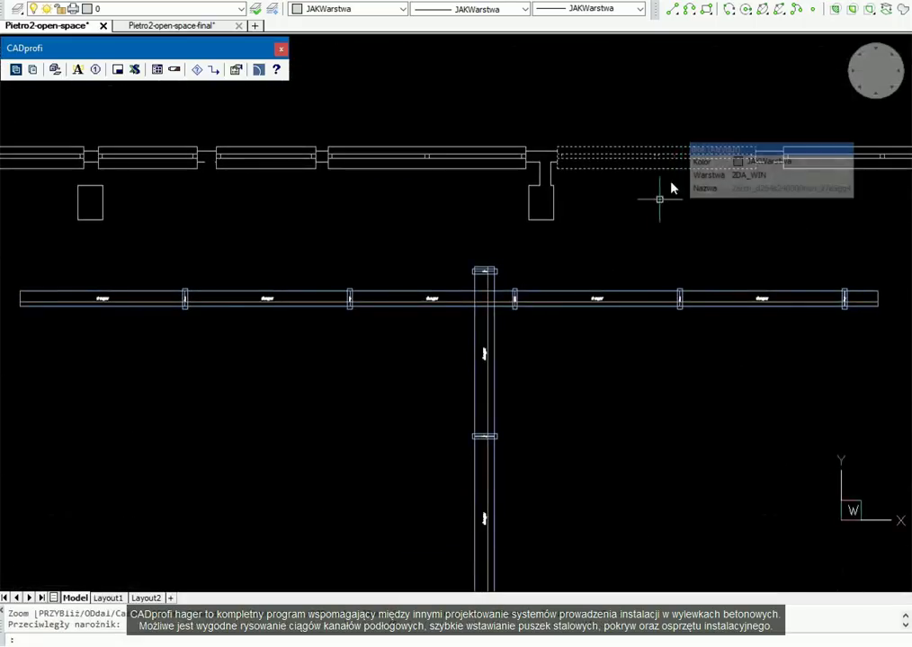
key(Escape)
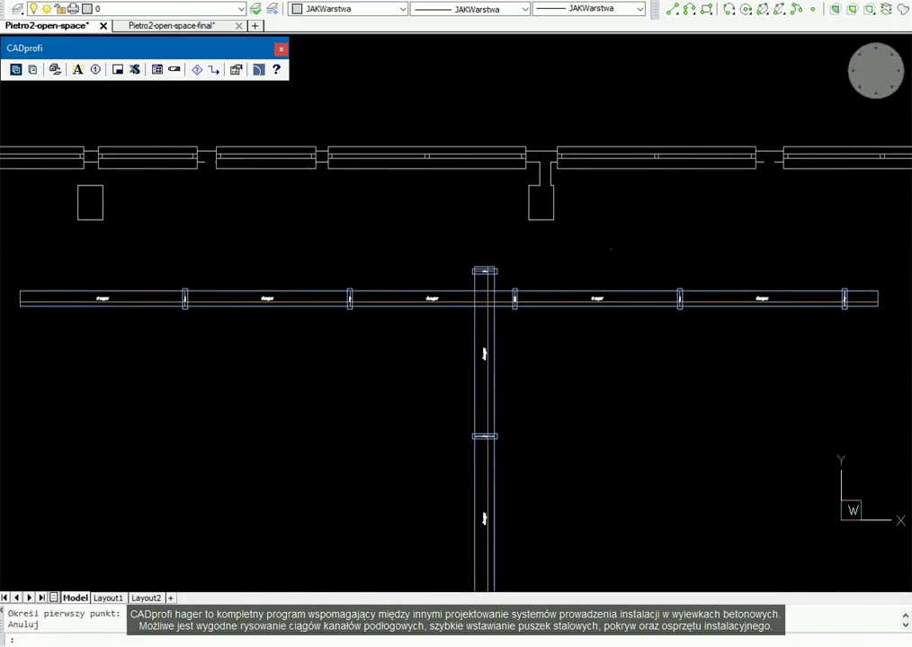
click(34, 70)
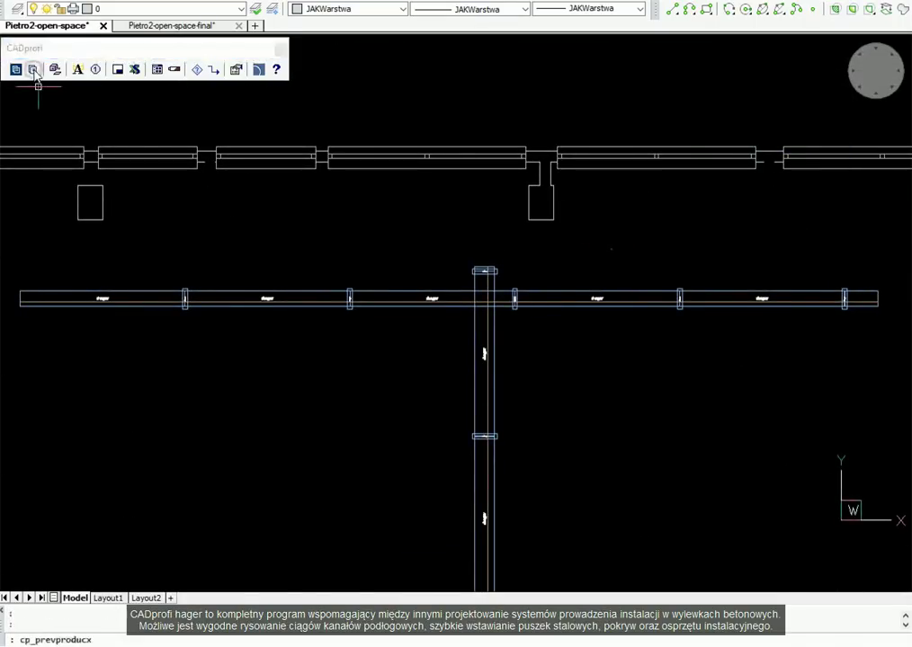
click(356, 178)
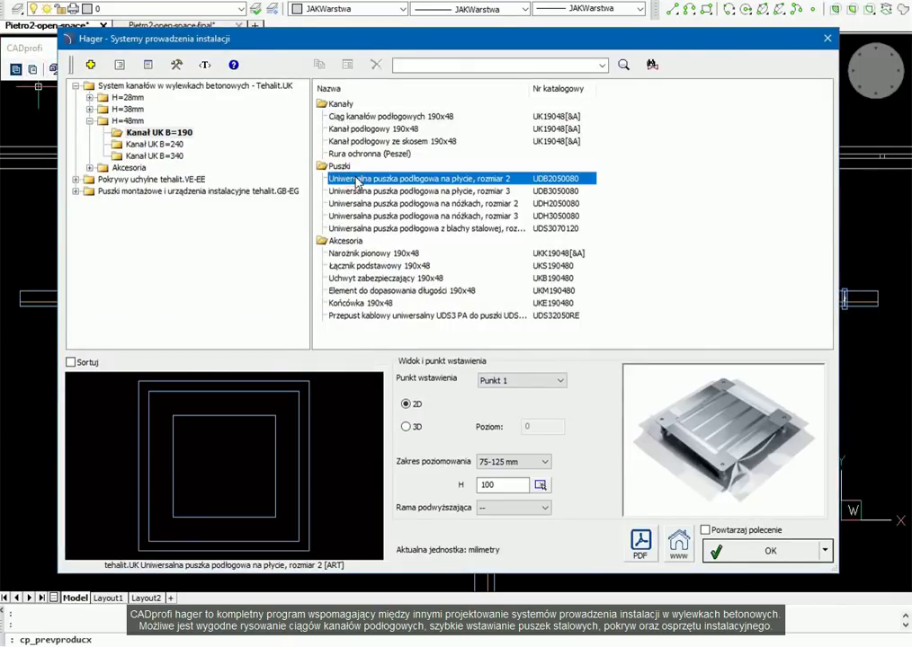
click(736, 552)
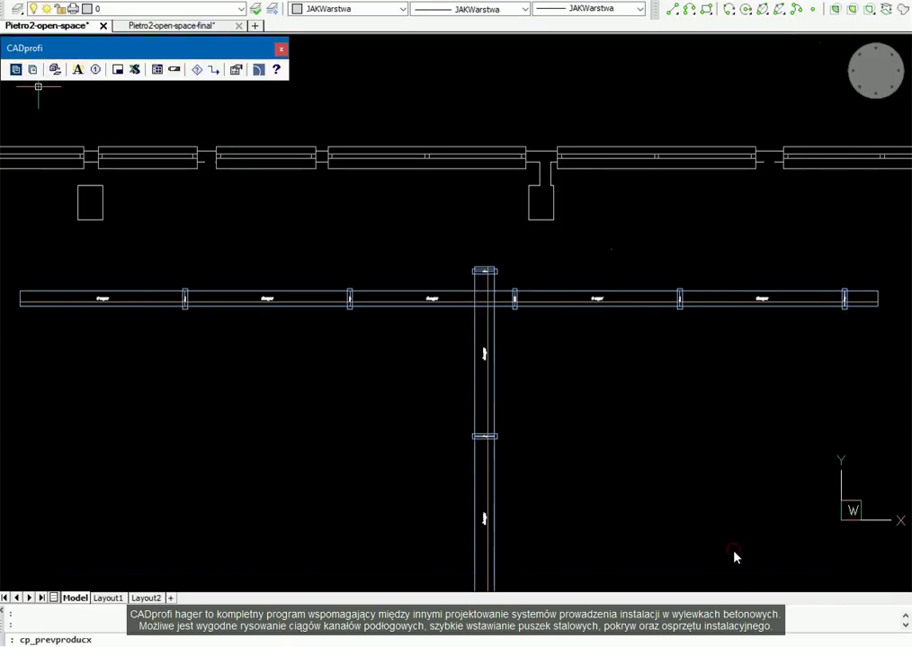
click(555, 312)
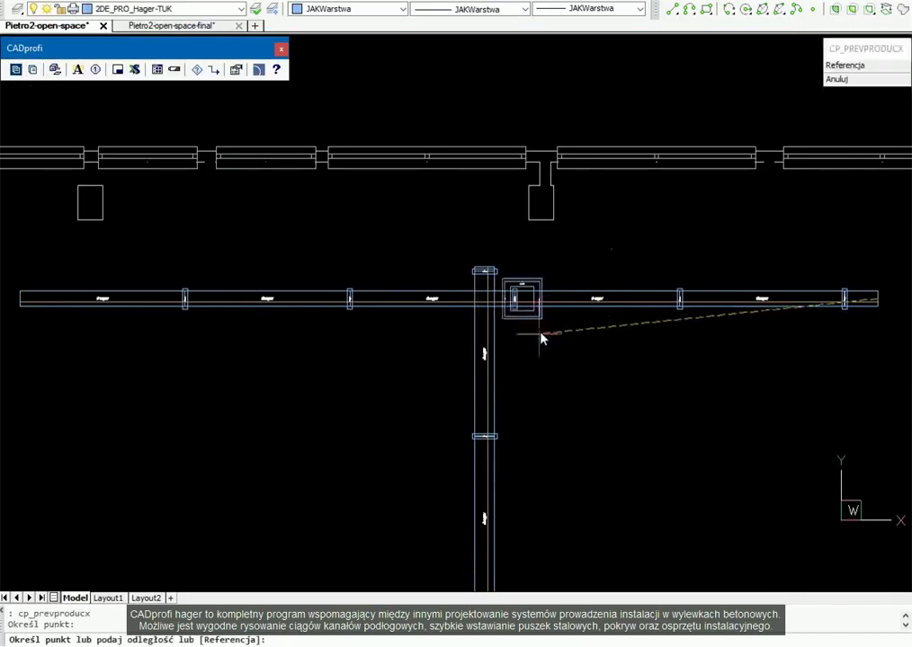
click(492, 376)
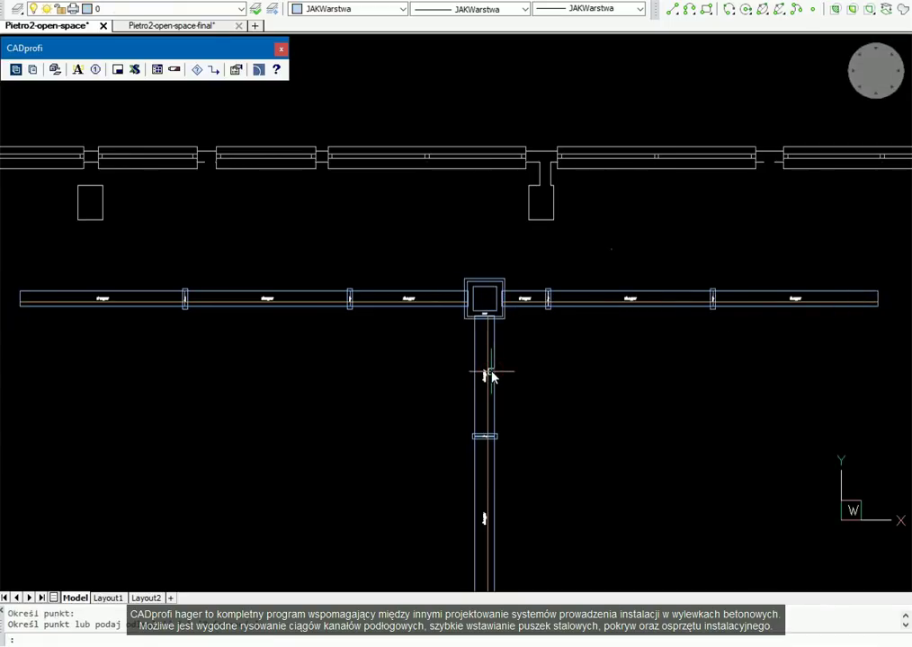
Step: Add a second size-2 floor box 300 mm to the right of the junction box
click(32, 72)
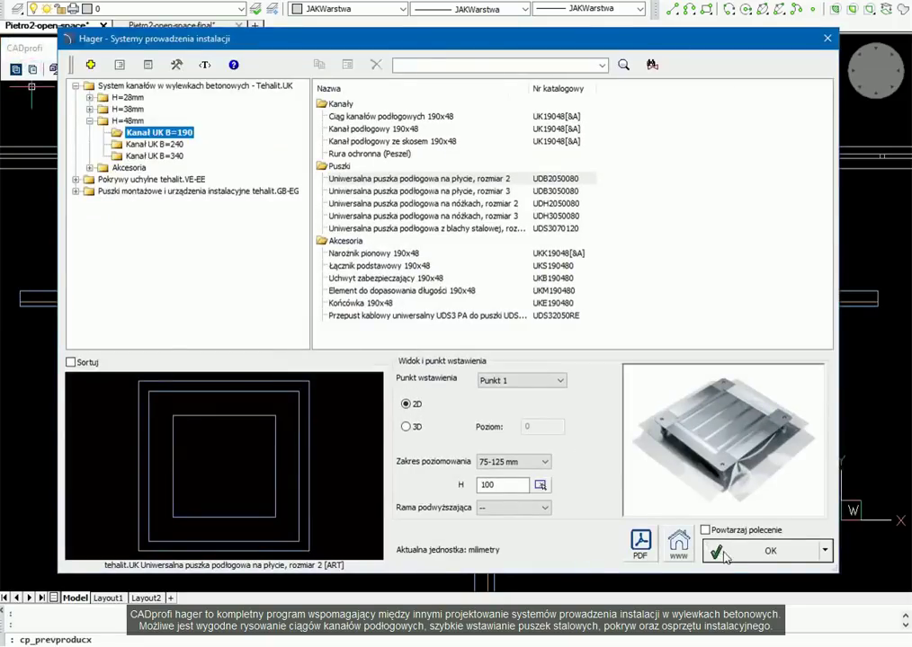
click(725, 555)
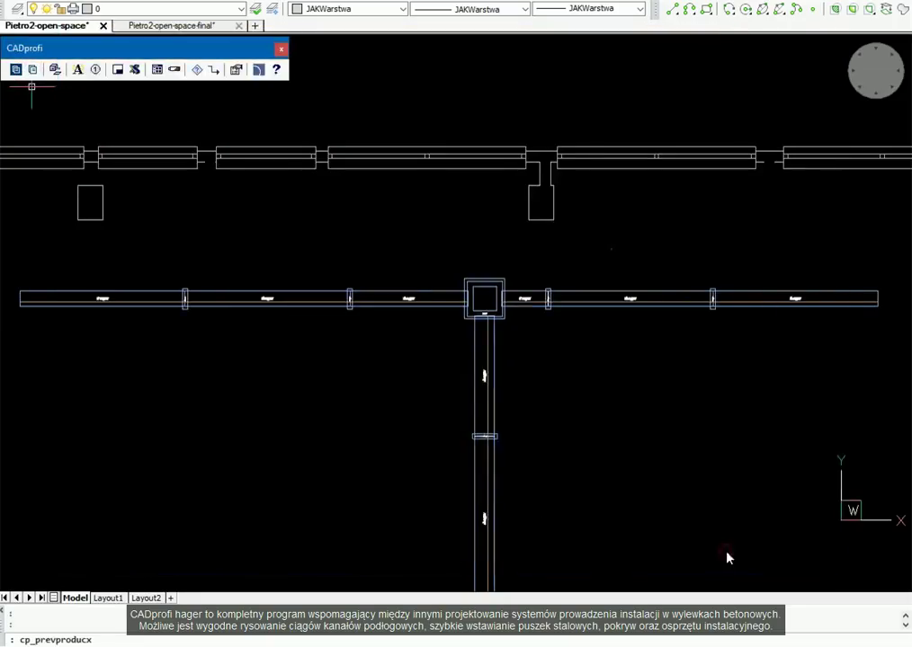
click(524, 308)
text(30)
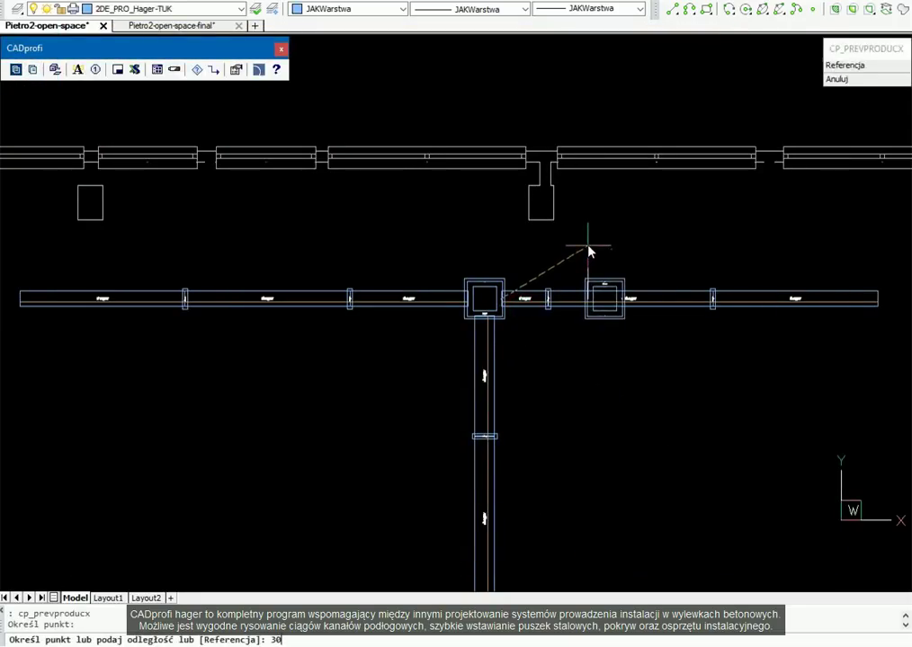
key(Return)
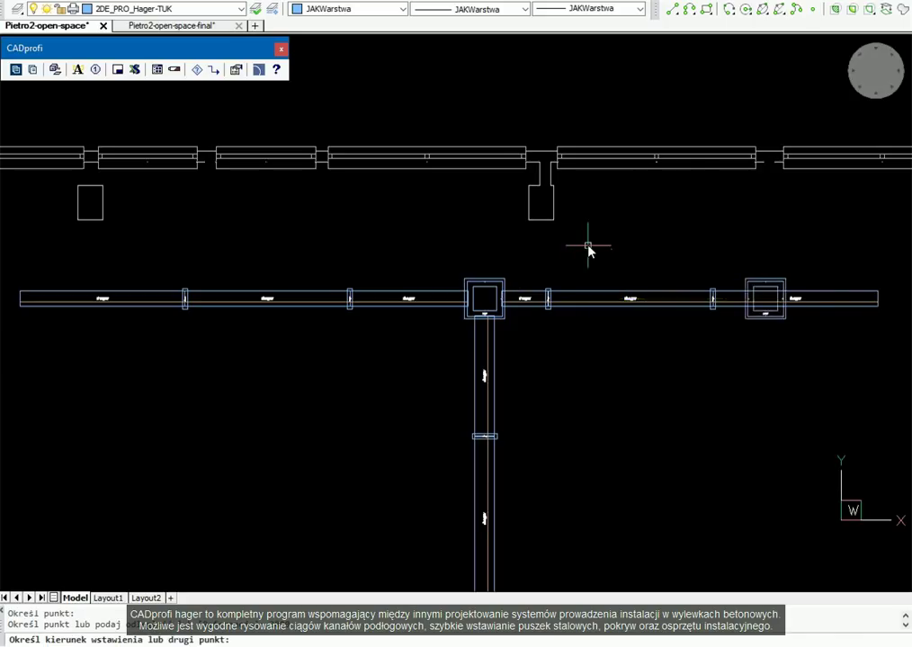
key(Return)
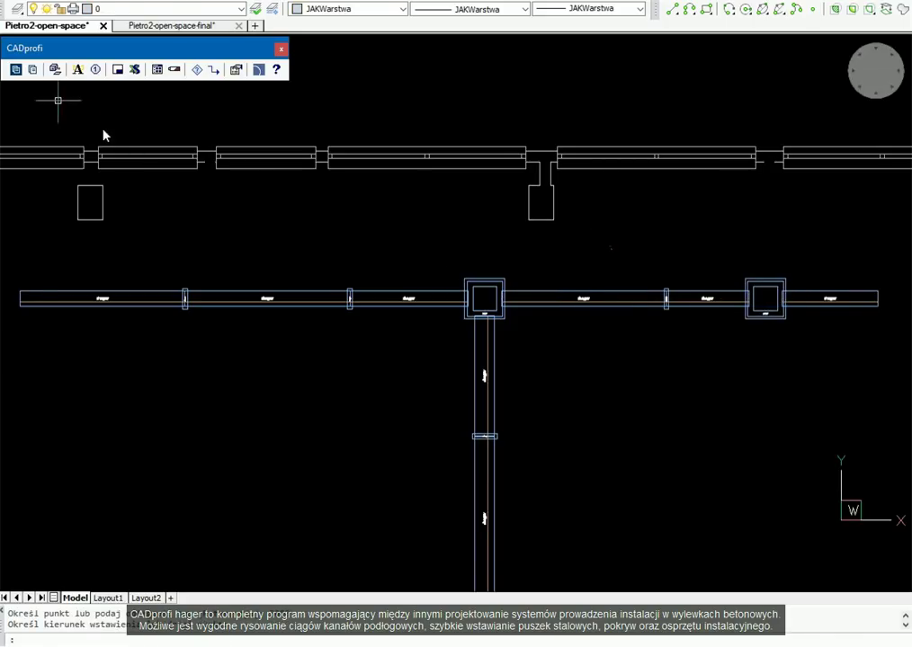
click(33, 71)
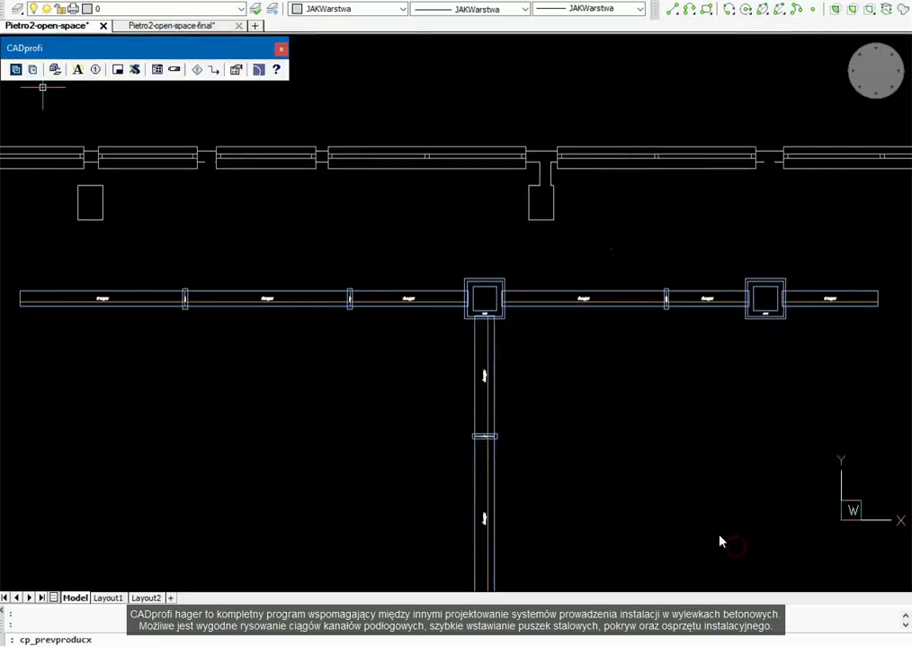
Step: Place another size-2 floor box 300 mm to the left of the junction
click(719, 544)
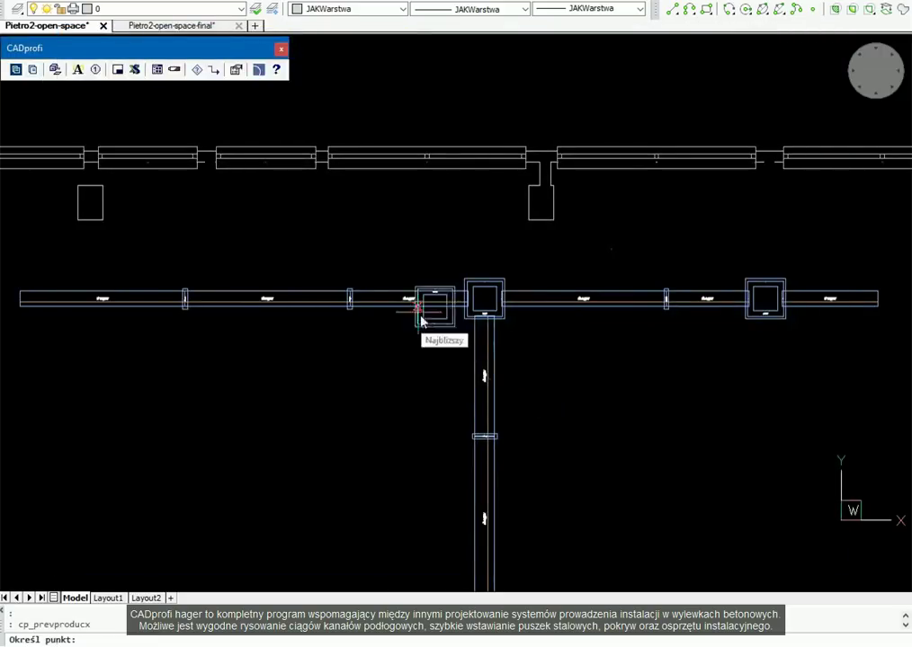
click(410, 303)
text(300)
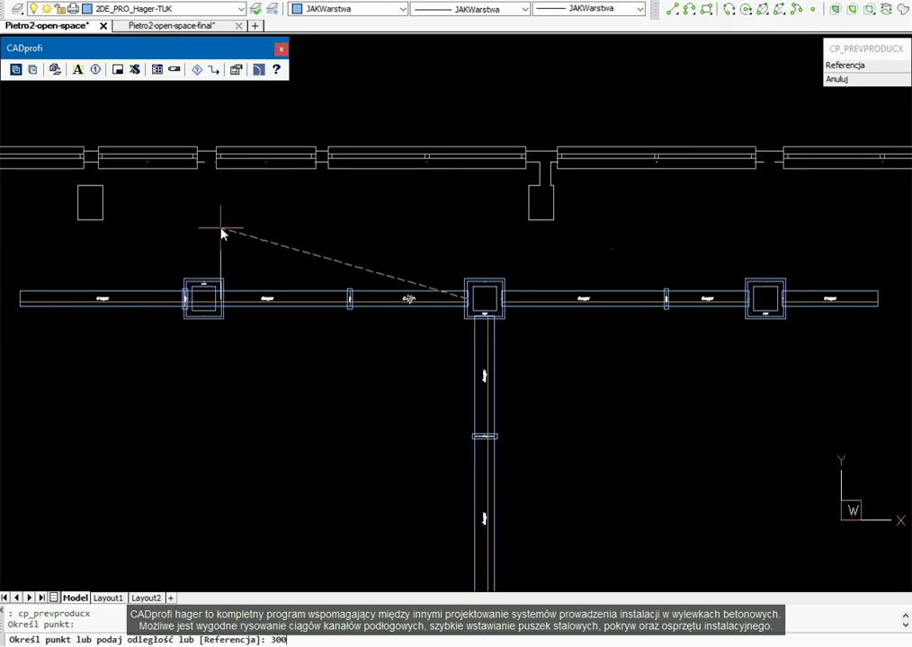
key(Return)
click(221, 233)
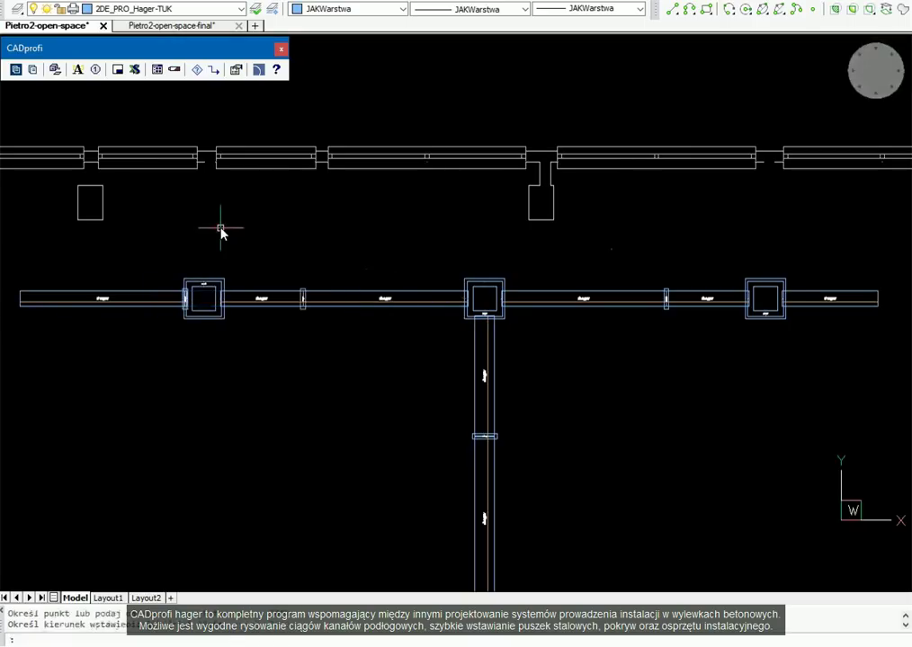
Step: Delete the channel stubs protruding beyond the right and left outer floor boxes
click(766, 251)
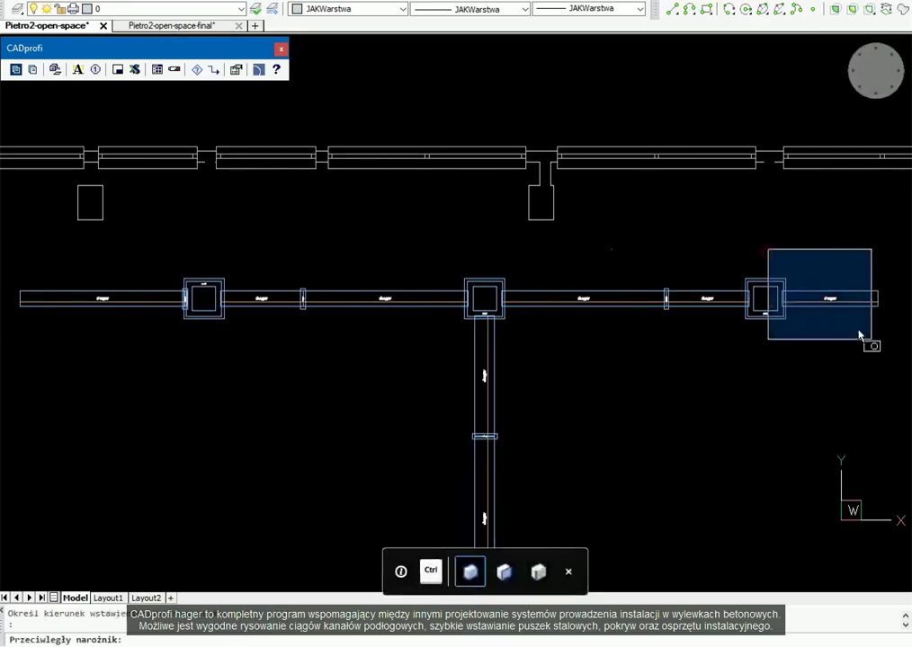
click(888, 355)
key(Delete)
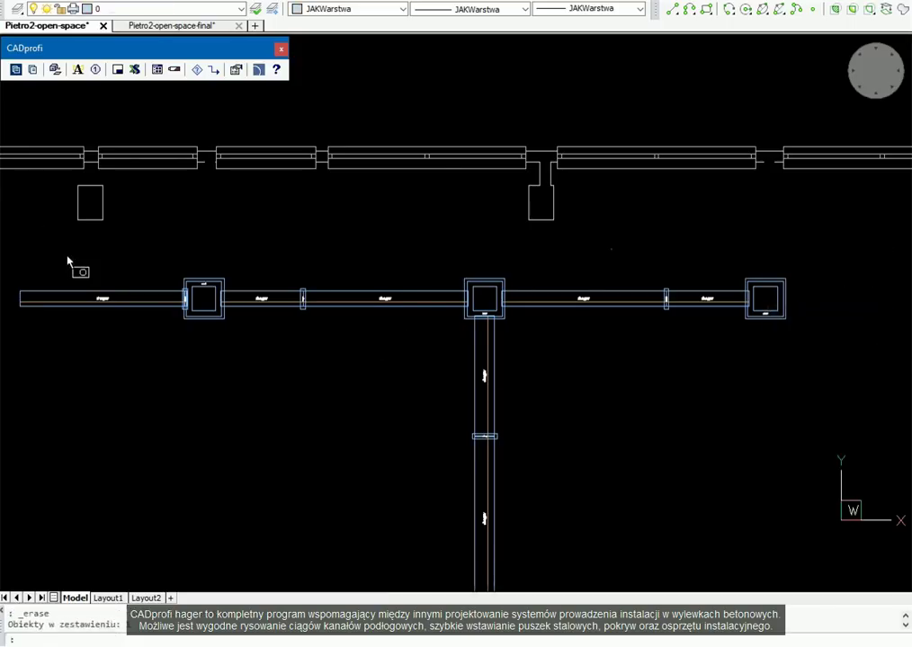
click(11, 258)
click(202, 351)
key(Delete)
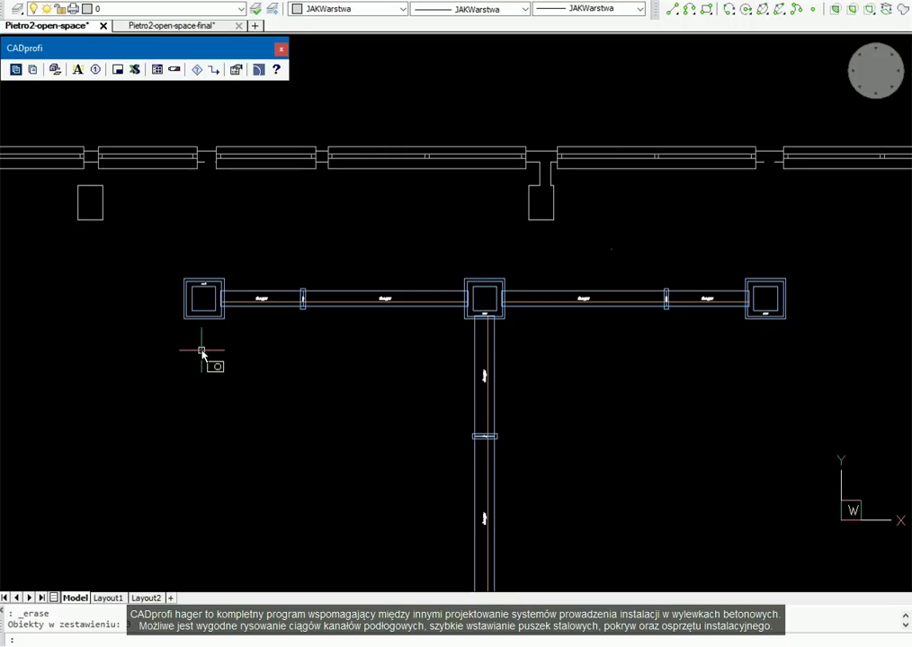
Step: Insert a 190x48 vertical corner fitting at the channel's end vertex using insertion point 2
scroll(253, 296, up, 5)
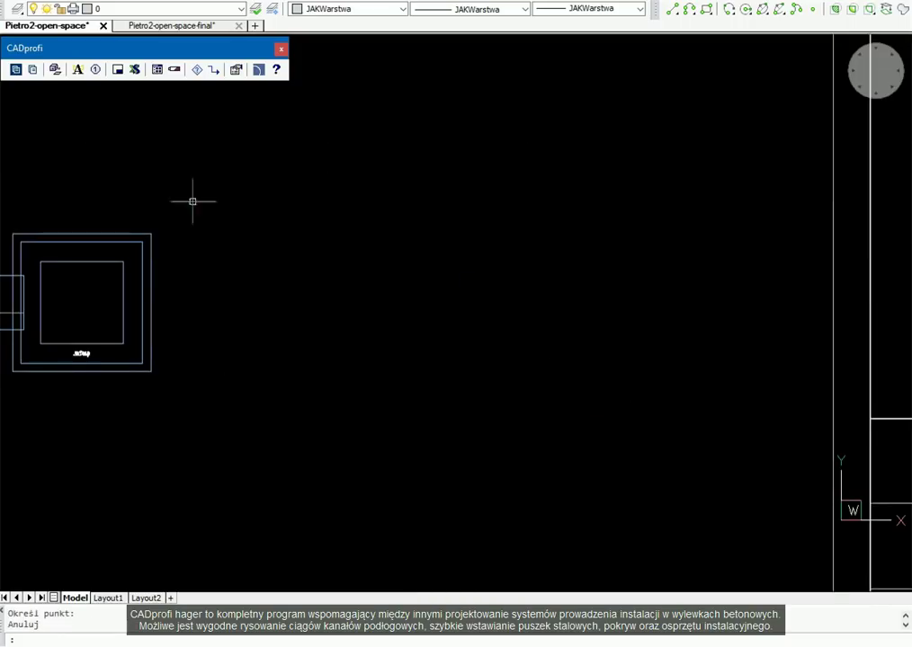
click(34, 71)
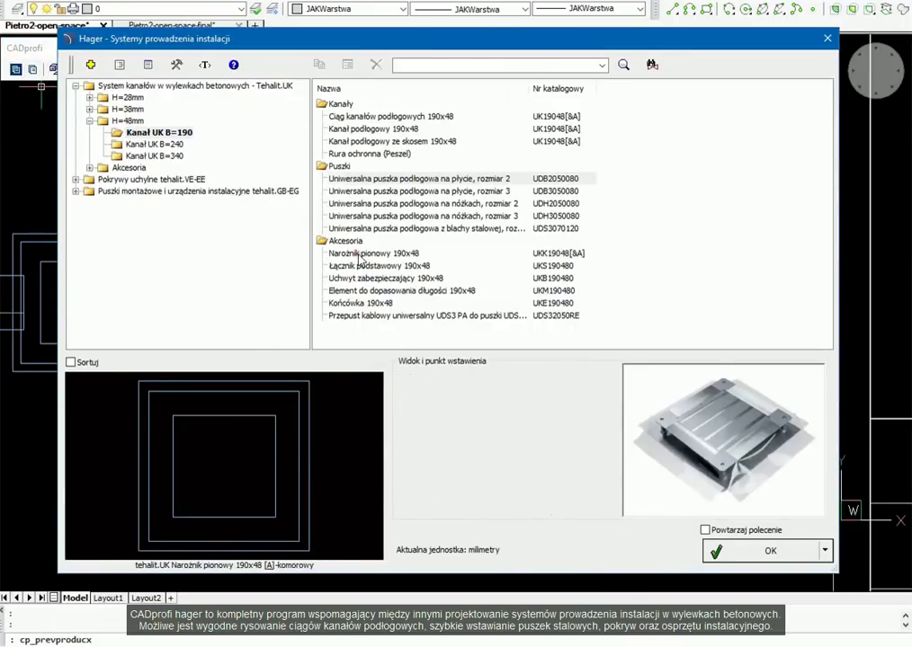
click(327, 254)
click(500, 379)
click(508, 403)
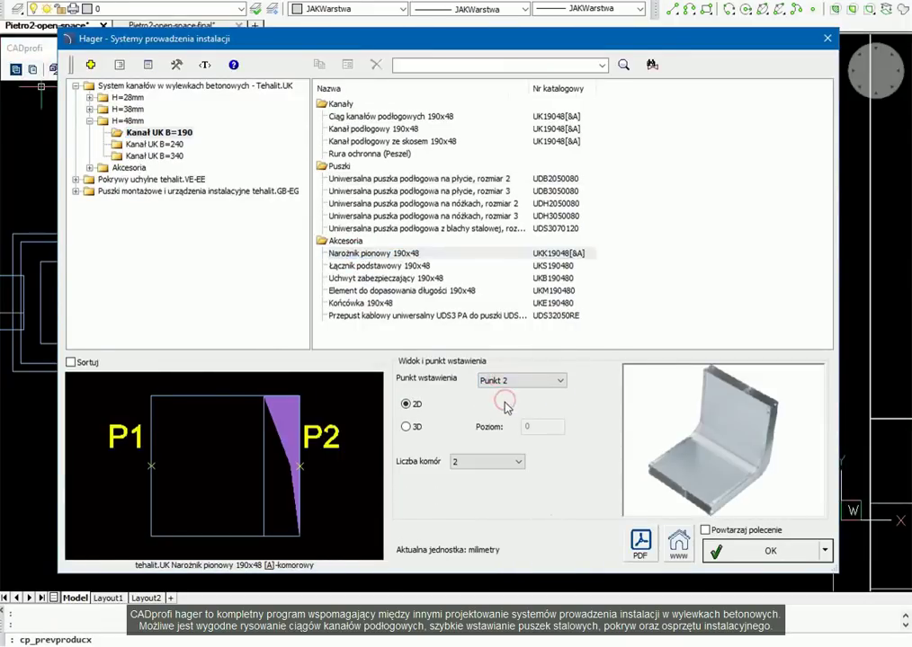
click(739, 551)
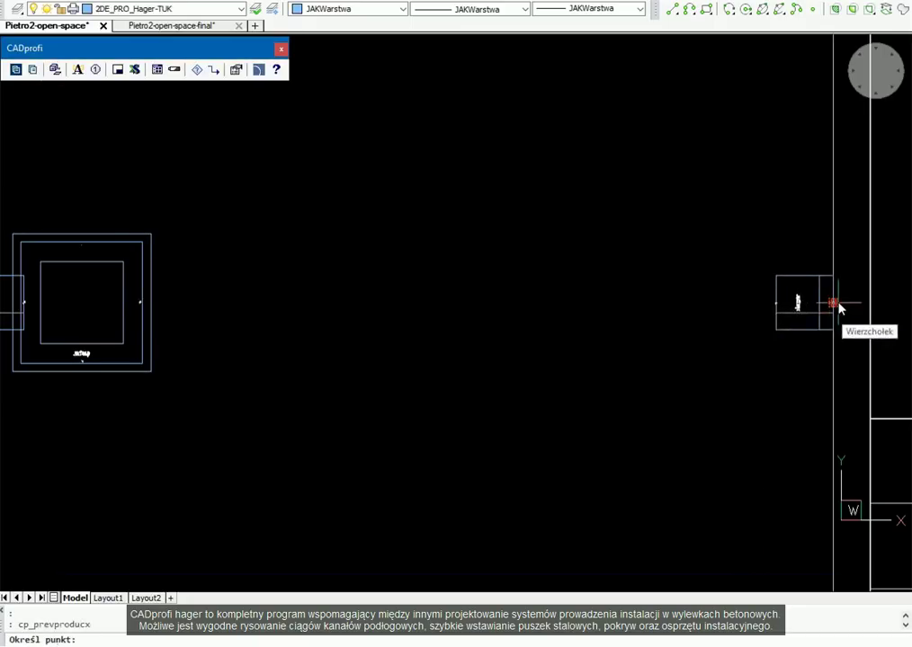
click(838, 306)
key(Return)
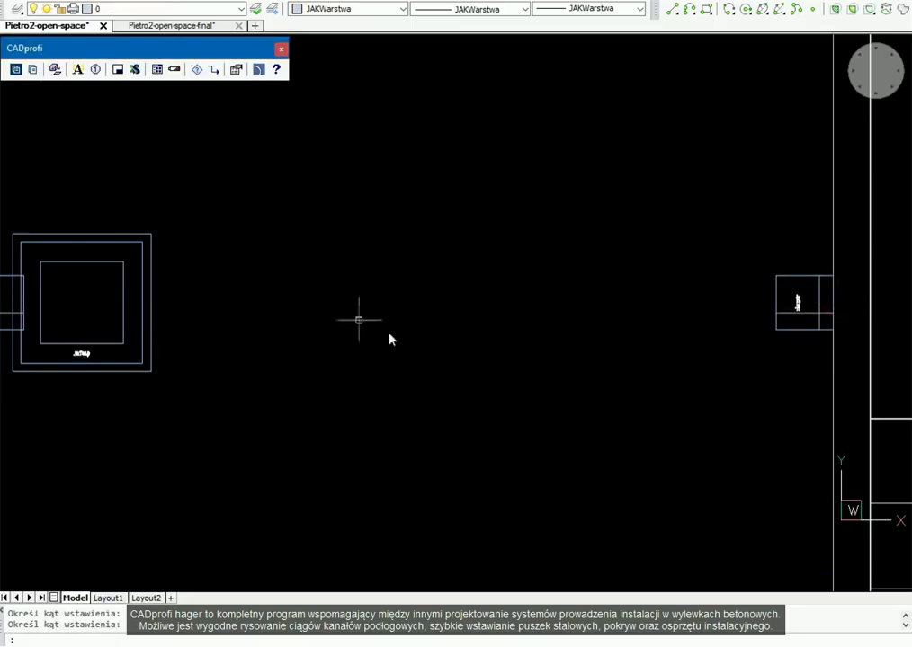
Step: Draw a 190x48 channel run from the left floor box to the new corner fitting
click(32, 77)
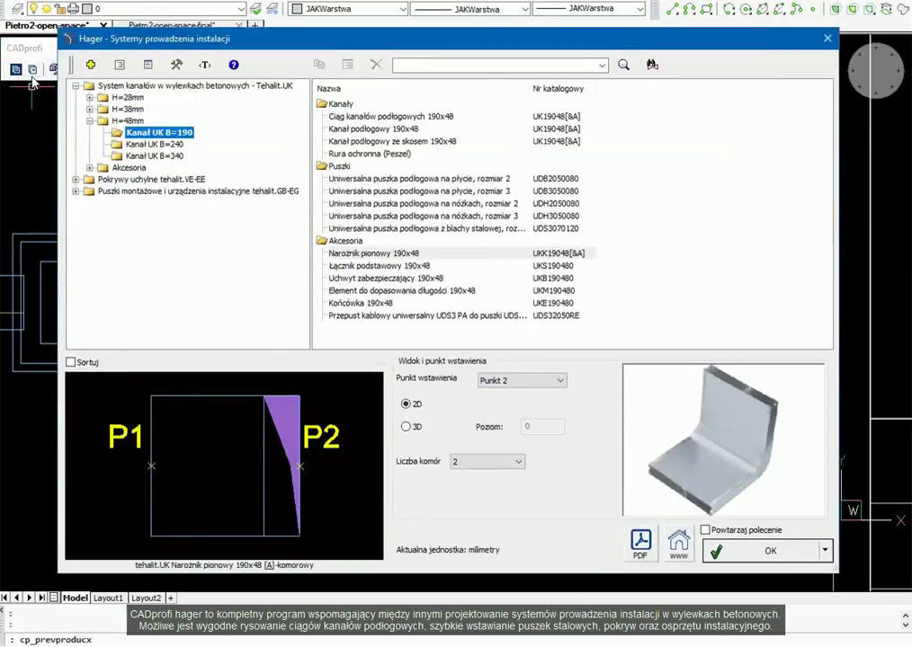
click(356, 117)
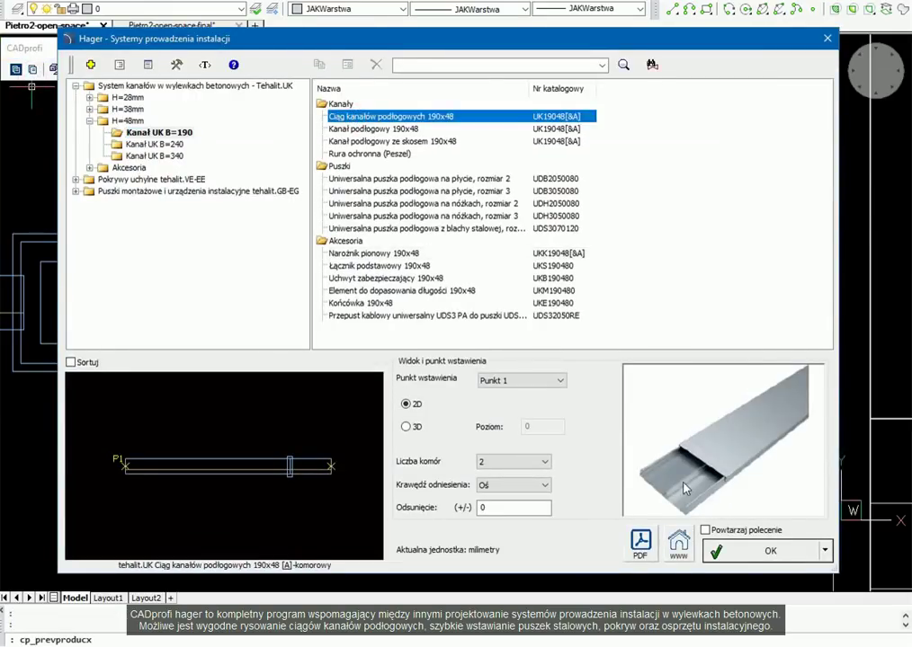
click(742, 551)
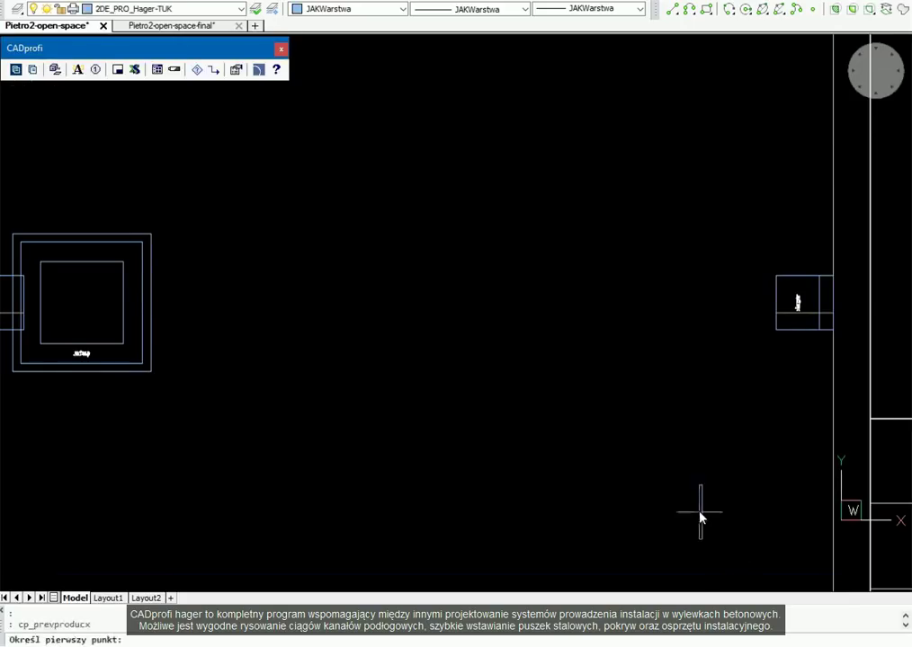
click(156, 304)
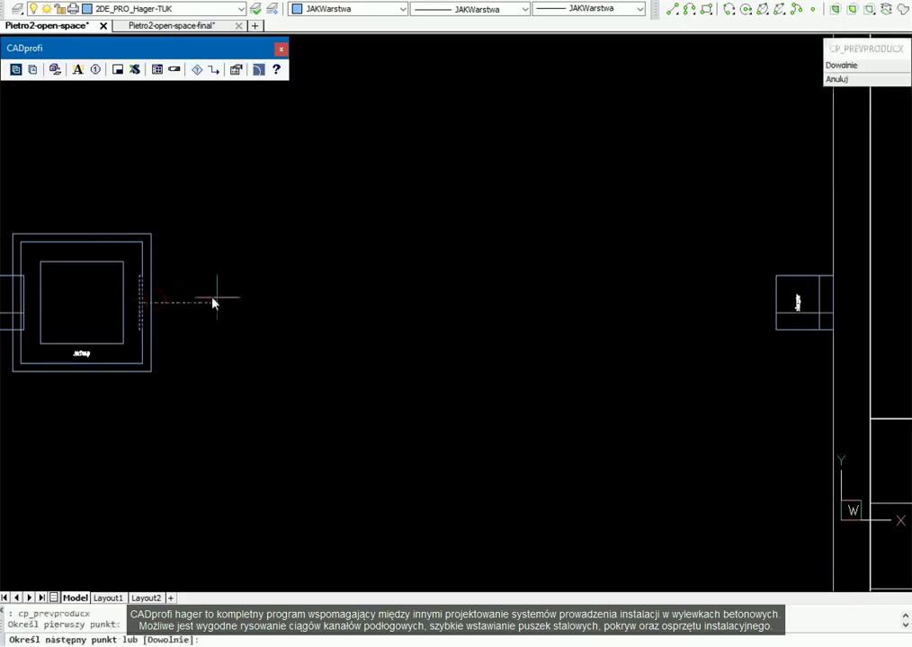
click(775, 309)
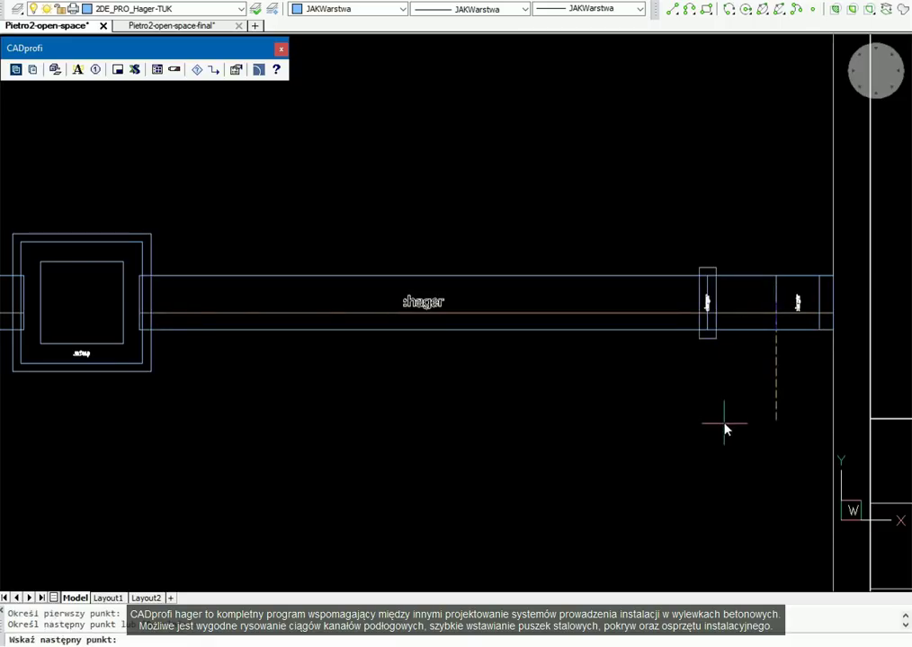
key(Escape)
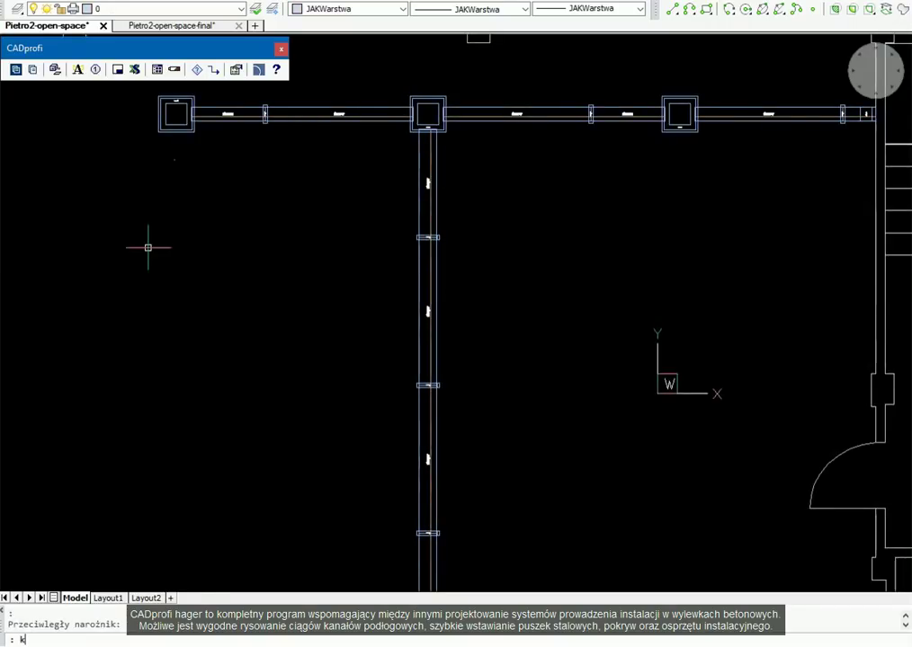
Step: With KOPIUJ, copy the top-row boxes and channels from the box corner to middle and bottom positions
text(opiuj)
key(Return)
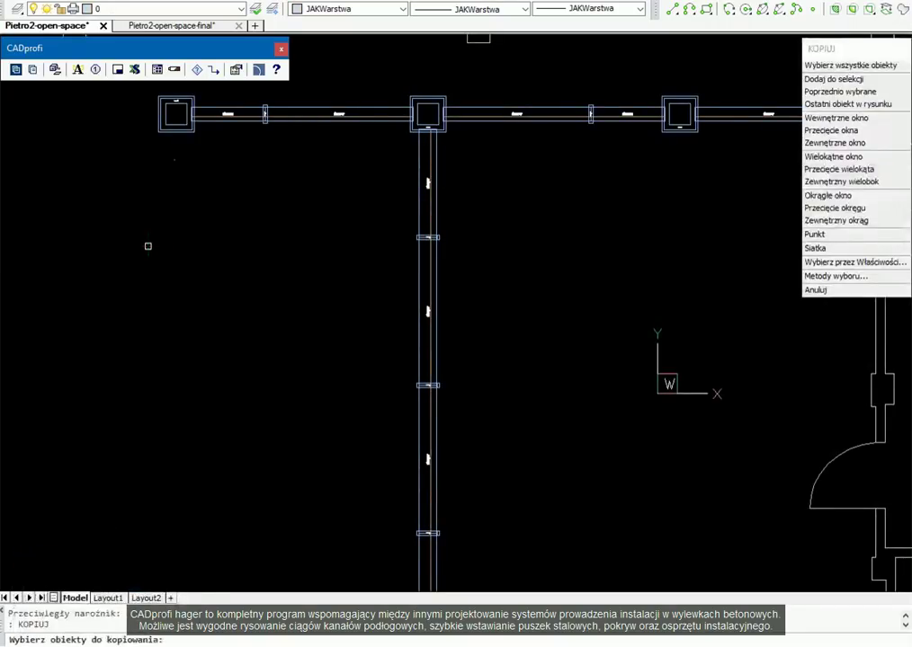
click(145, 91)
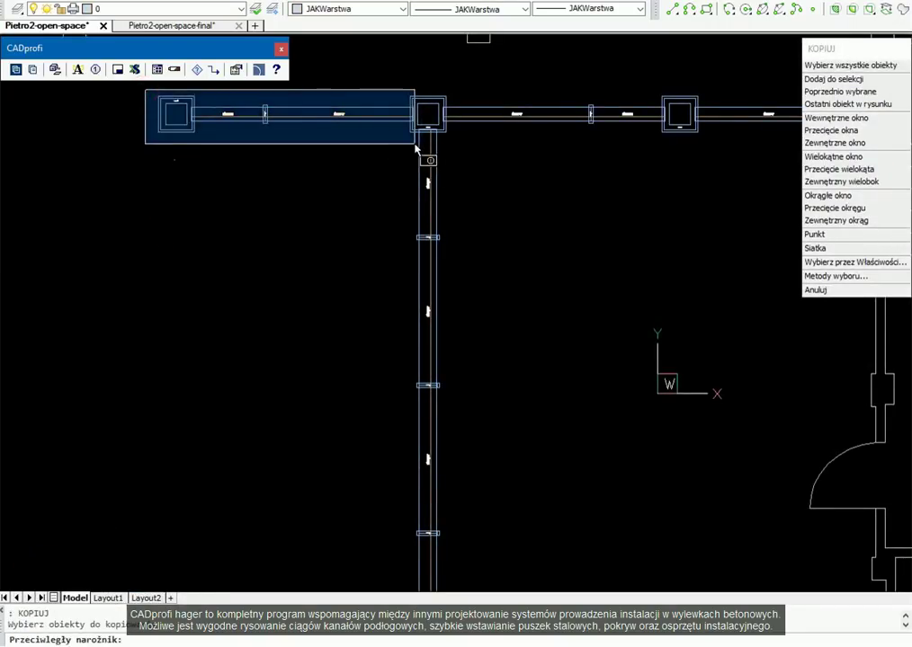
click(416, 143)
click(439, 70)
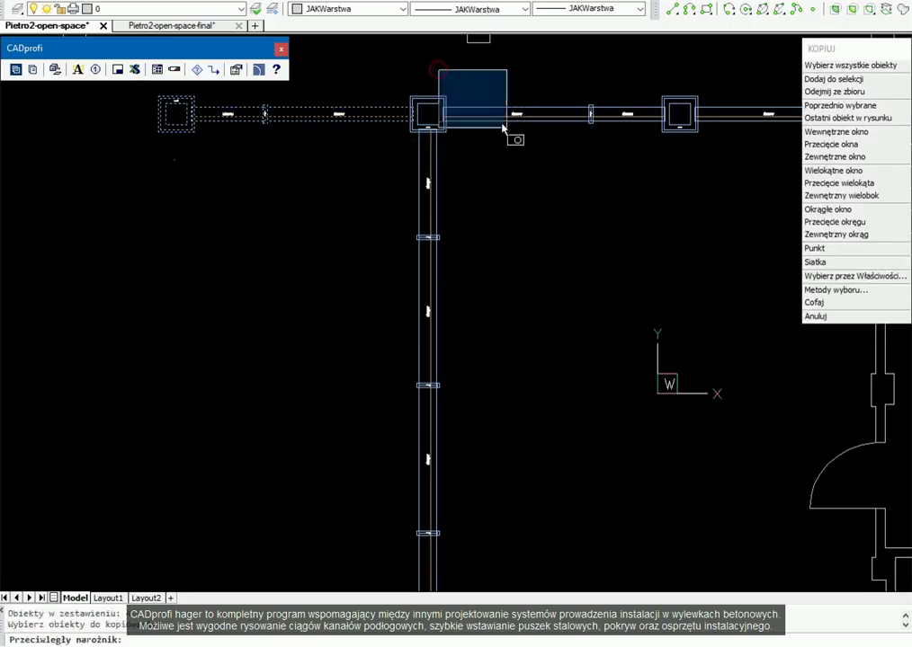
click(706, 180)
key(Return)
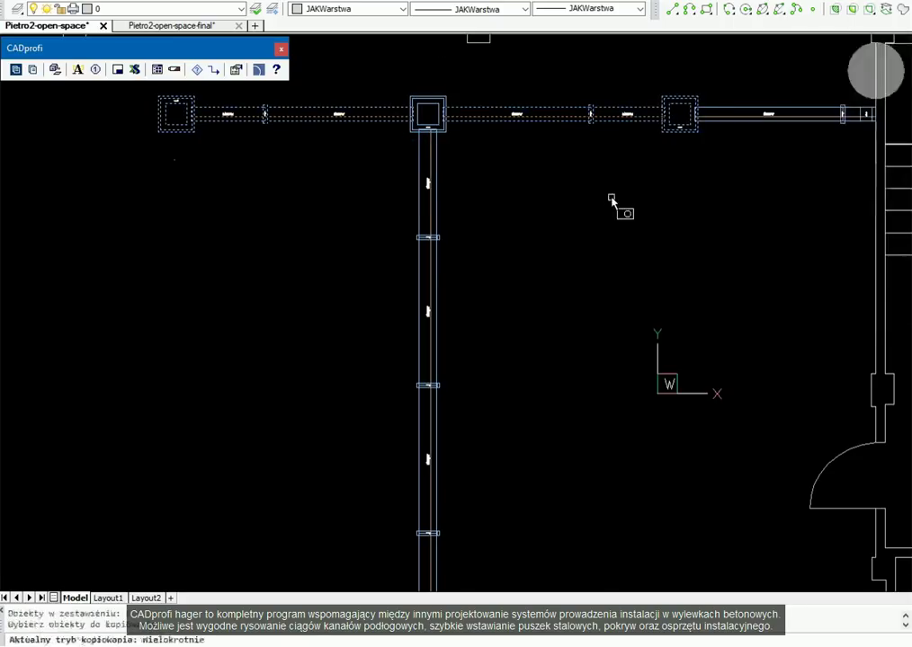
click(158, 133)
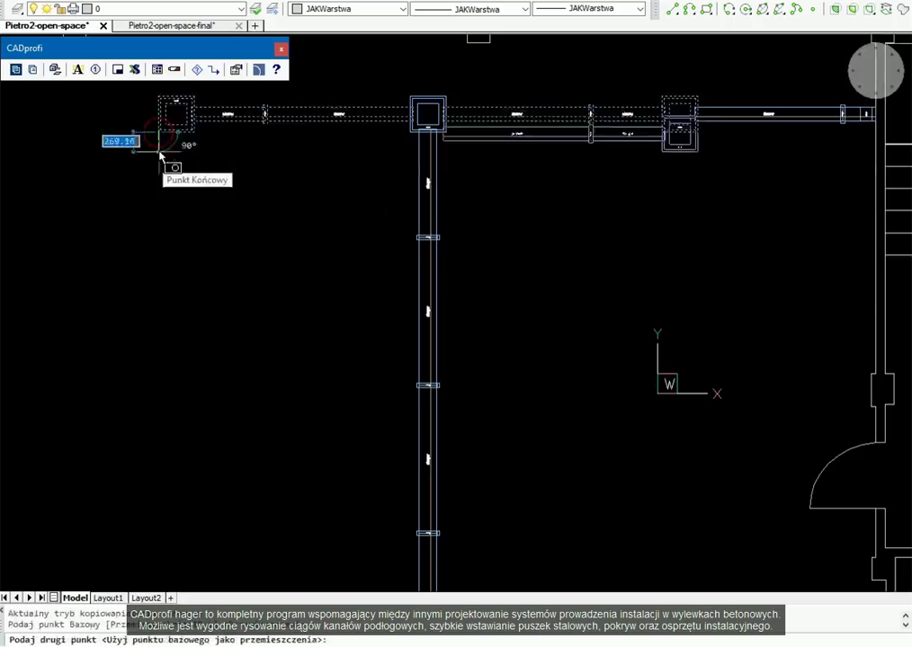
click(196, 369)
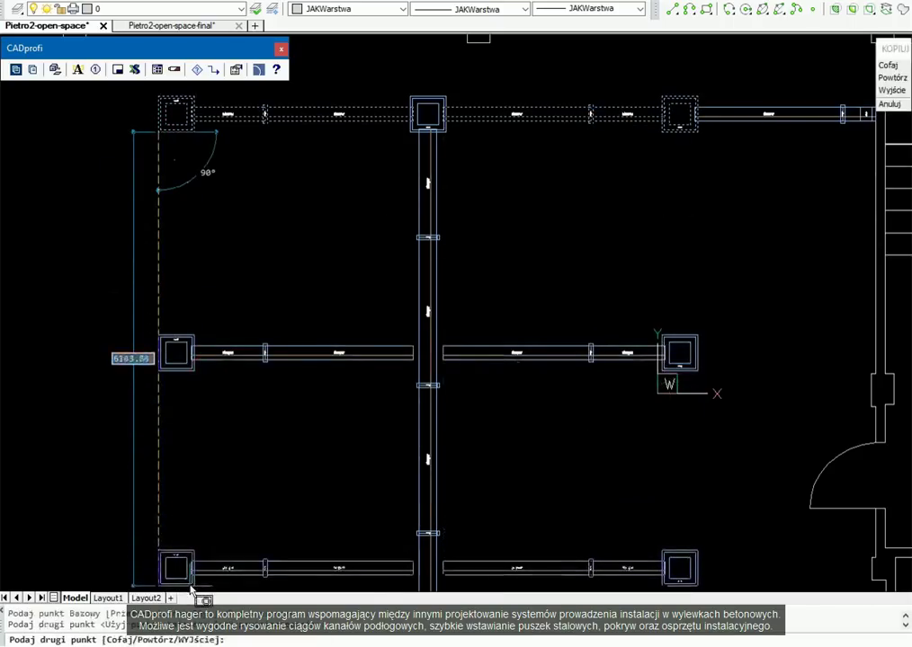
click(191, 591)
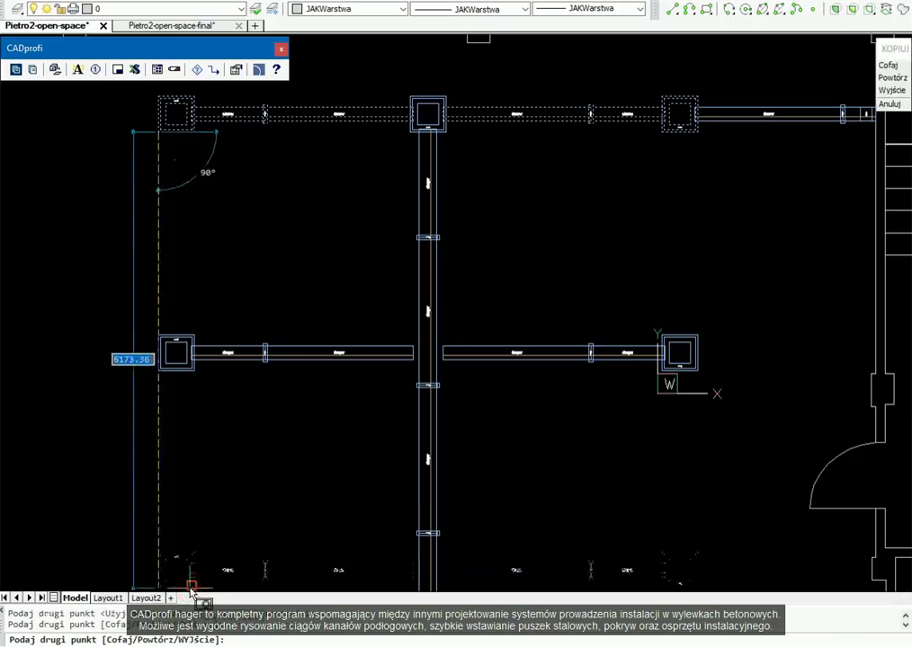
key(Escape)
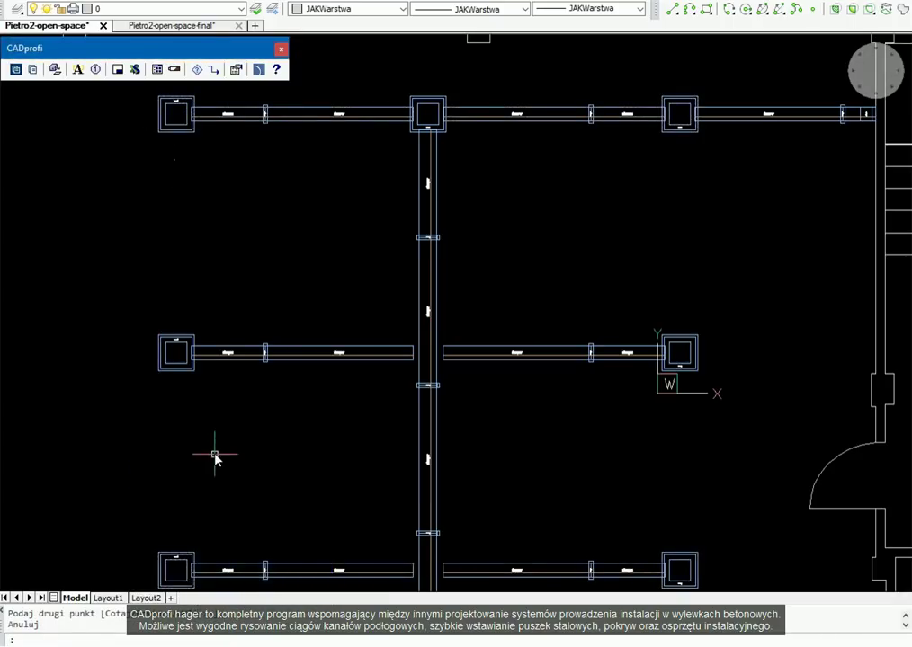
key(ctrl+z)
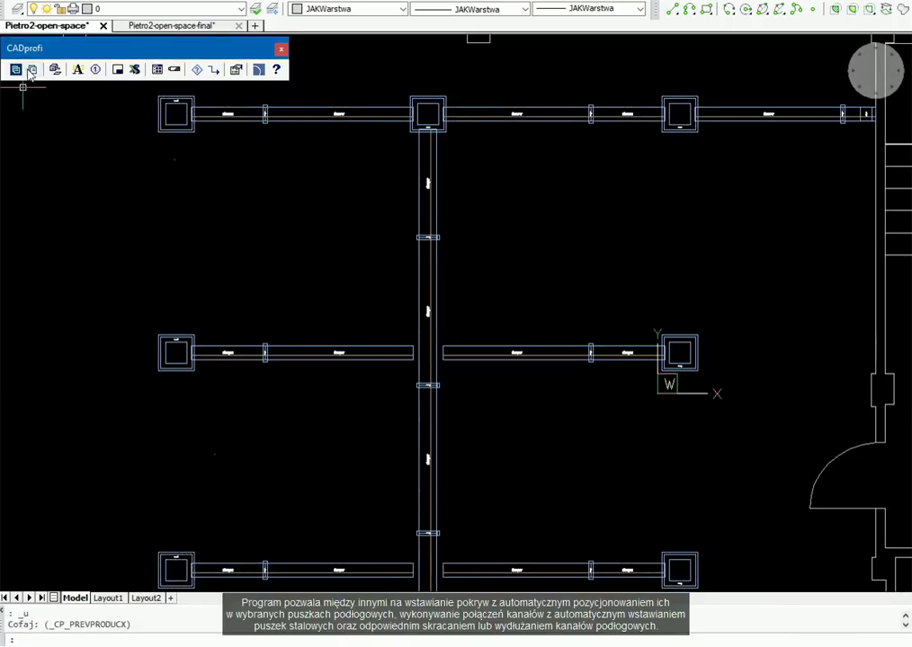
Step: Insert a size-3 universal plate floor box at the middle channel crossing
click(32, 69)
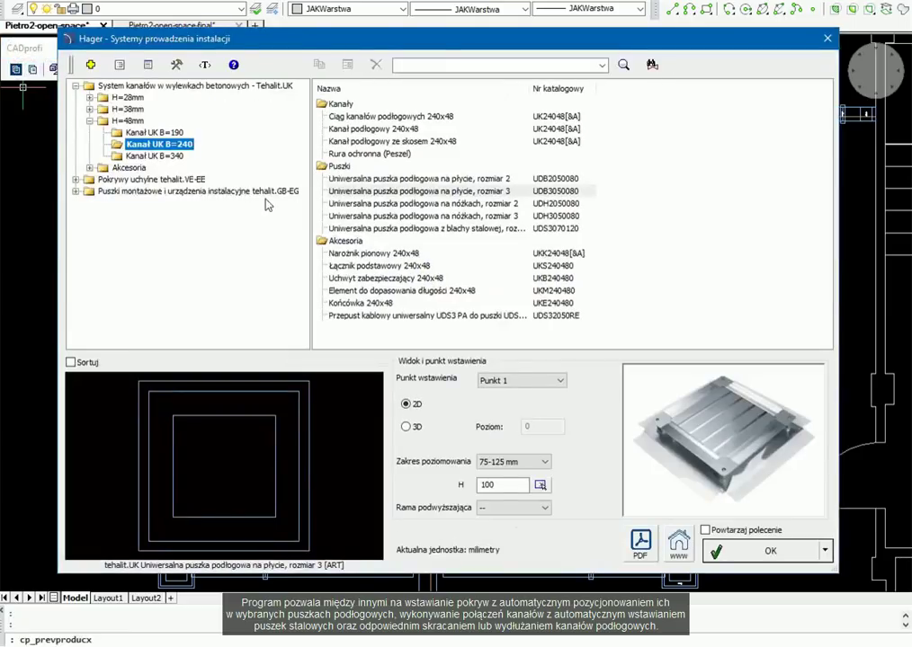
click(747, 555)
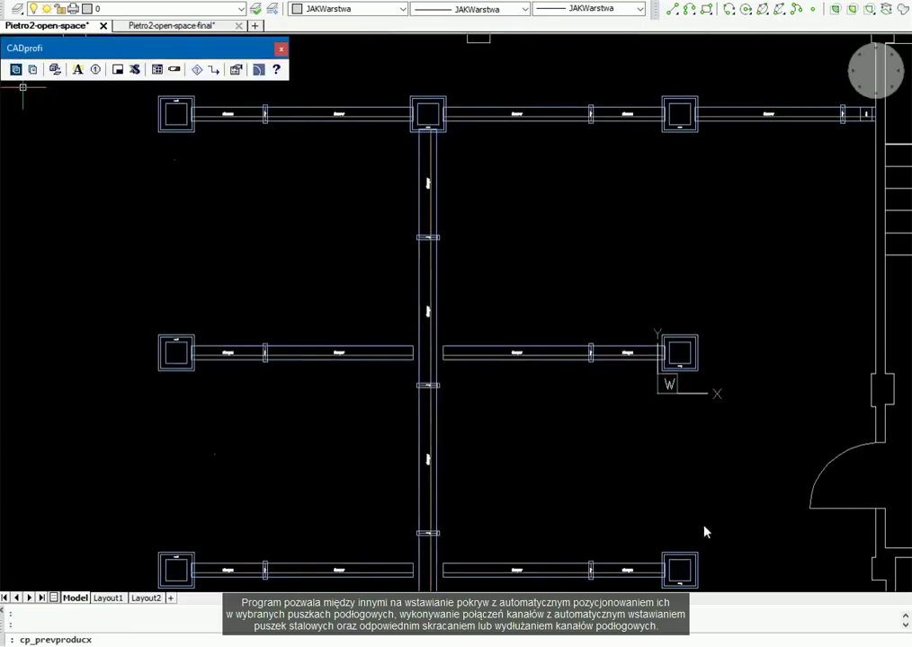
click(395, 351)
click(395, 351)
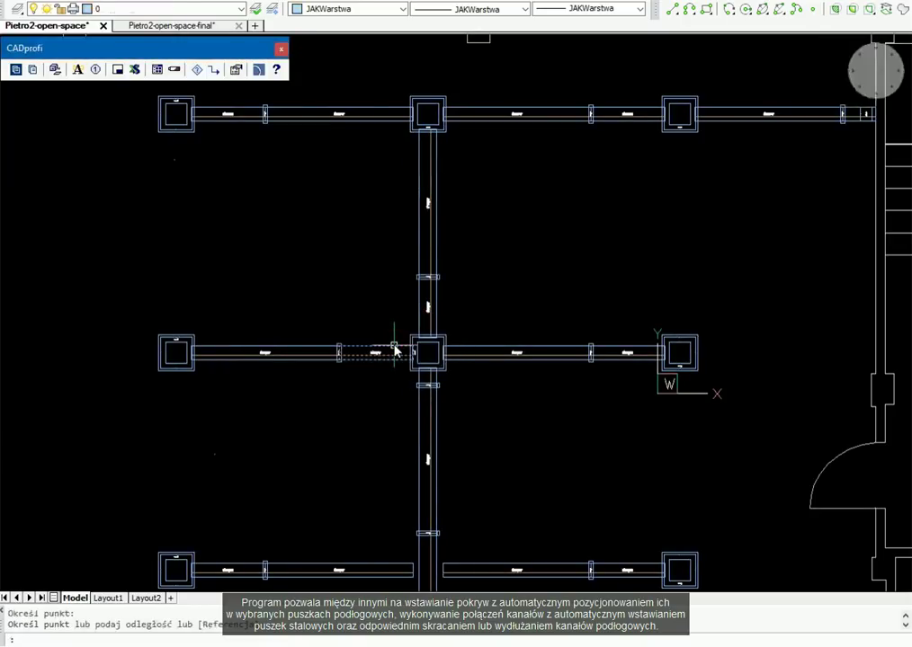
Step: Insert another size-3 floor box lower on the vertical channel, oriented to fit the channel
click(33, 71)
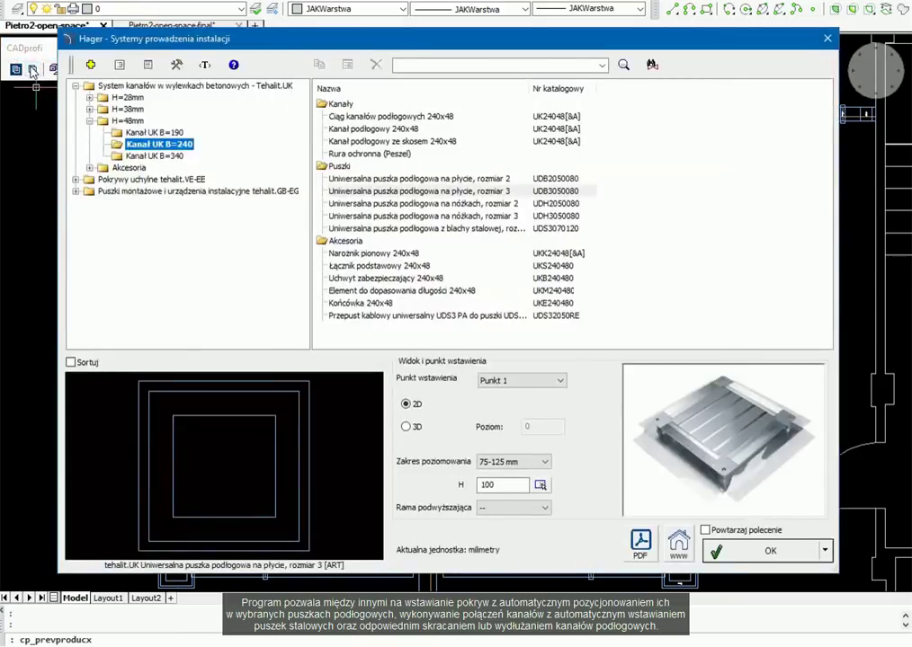
double_click(384, 194)
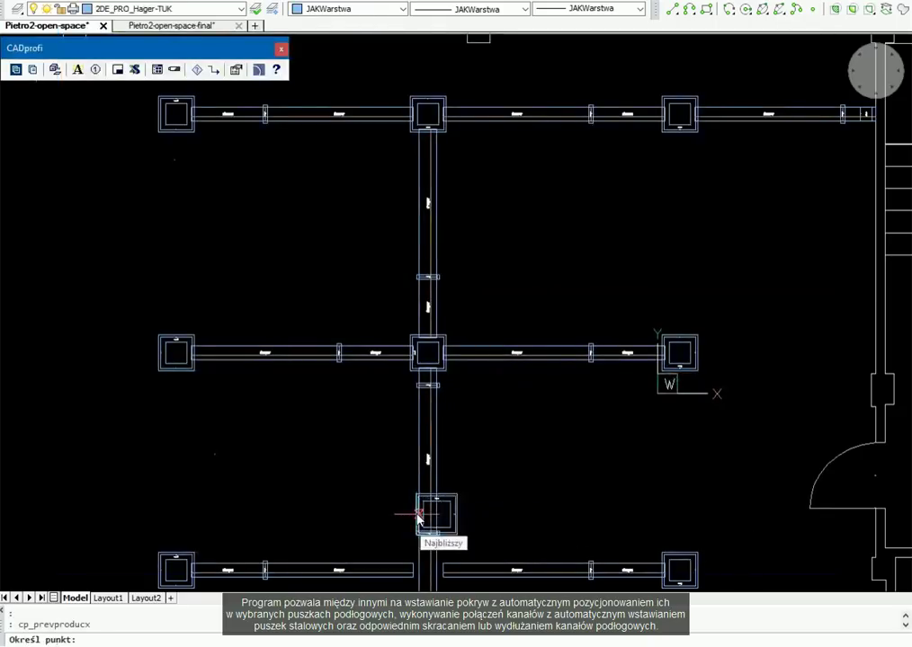
click(424, 532)
click(384, 558)
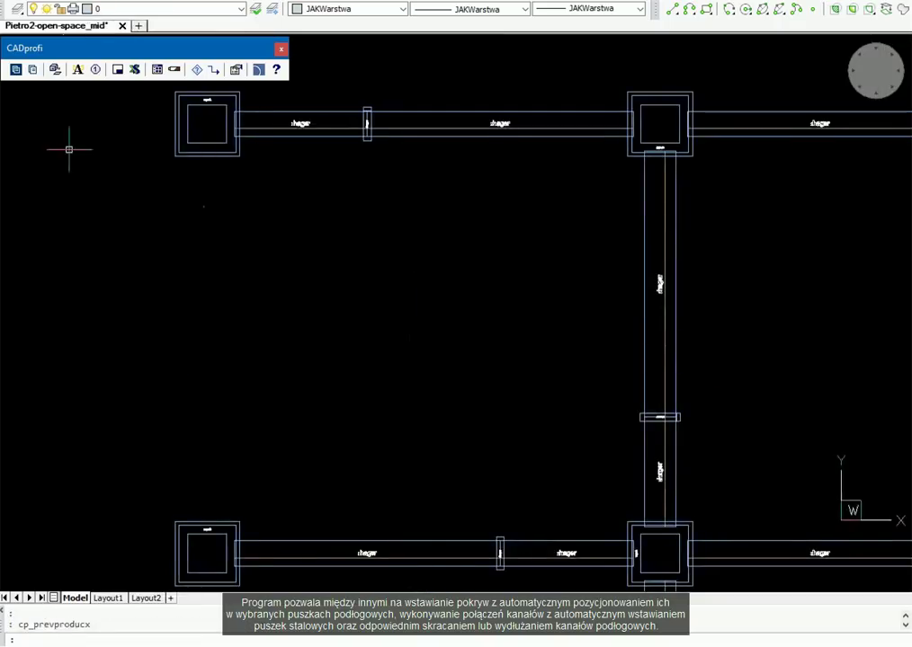
Step: Select the VQ12 244x244 polyamide tilting cover for dry-cleaned floors, with repeated insertion enabled
click(33, 70)
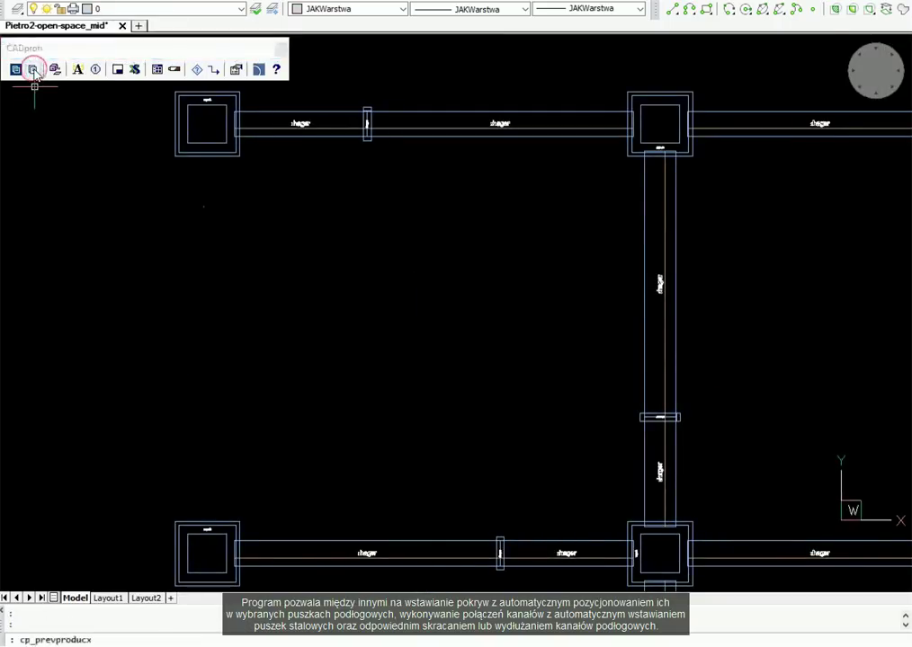
click(76, 179)
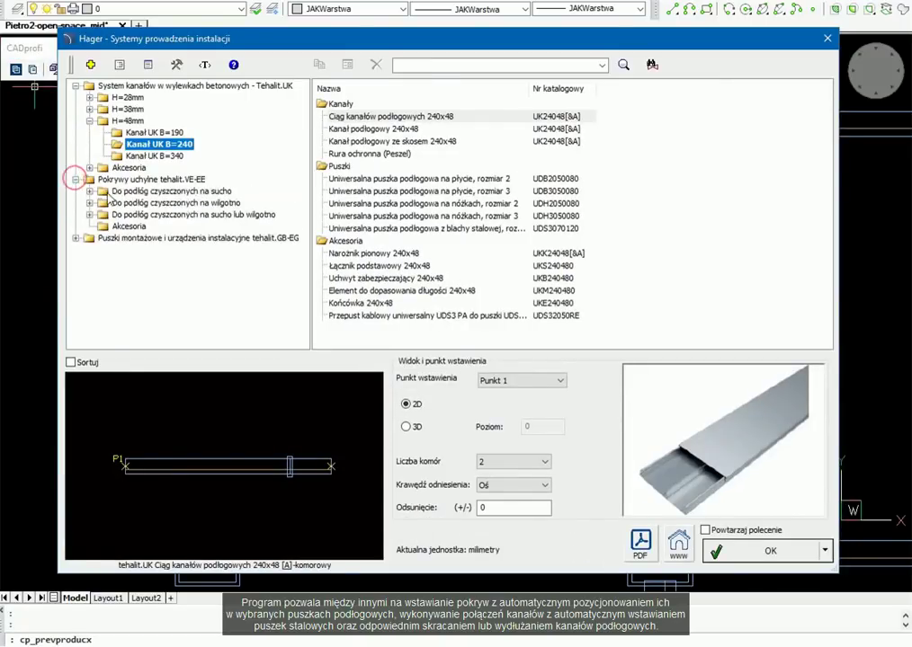
click(107, 191)
double_click(358, 103)
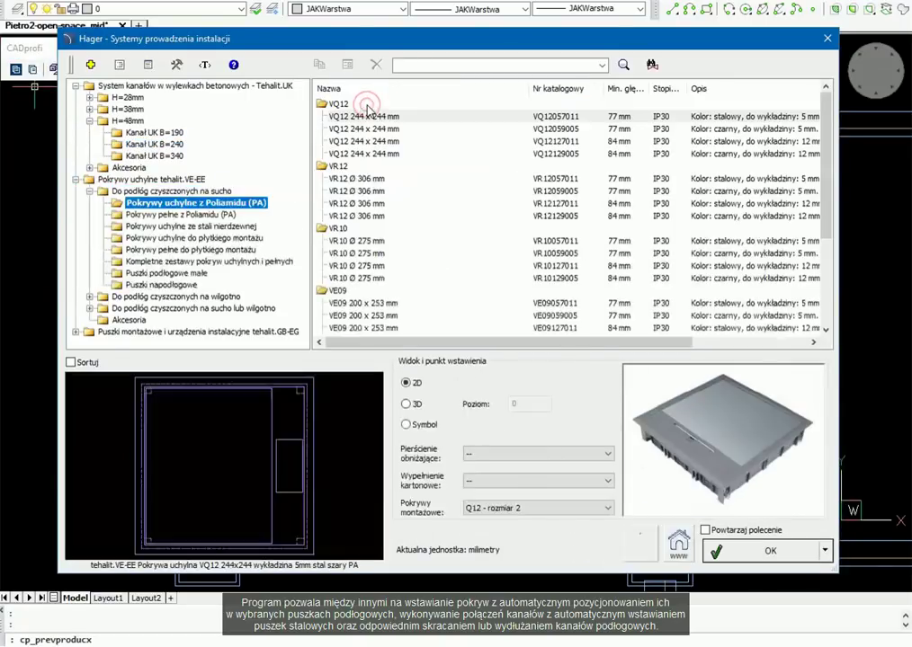
click(706, 531)
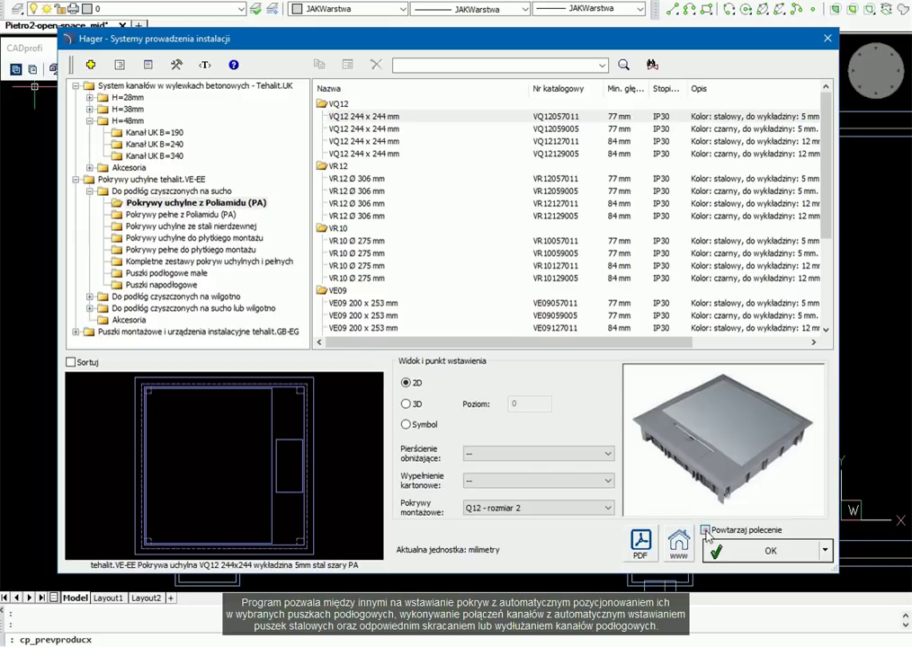
click(771, 551)
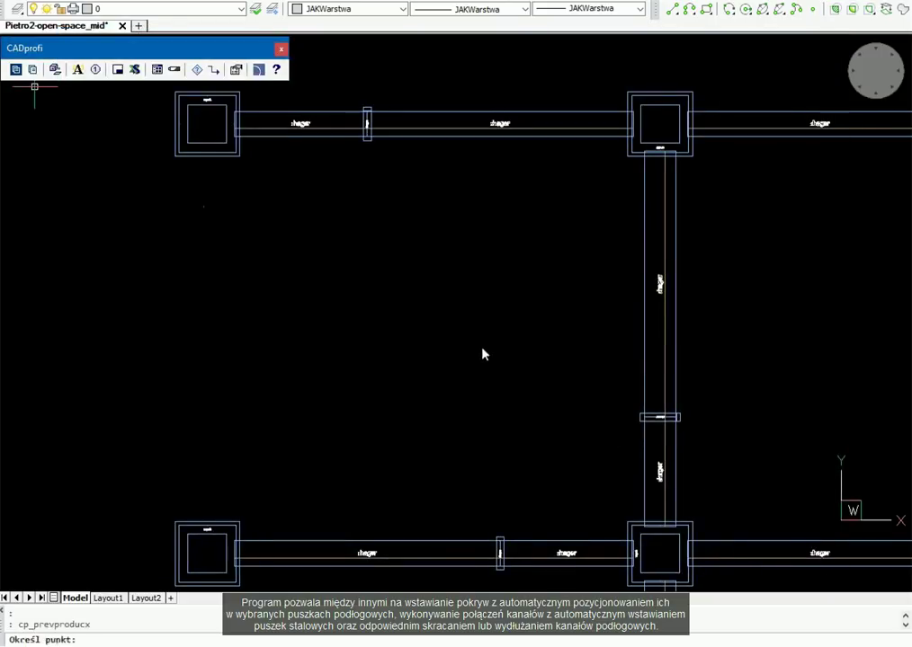
Step: Place VQ12 covers in the top-left, top-right, bottom-left and bottom-right floor boxes
click(191, 143)
click(751, 550)
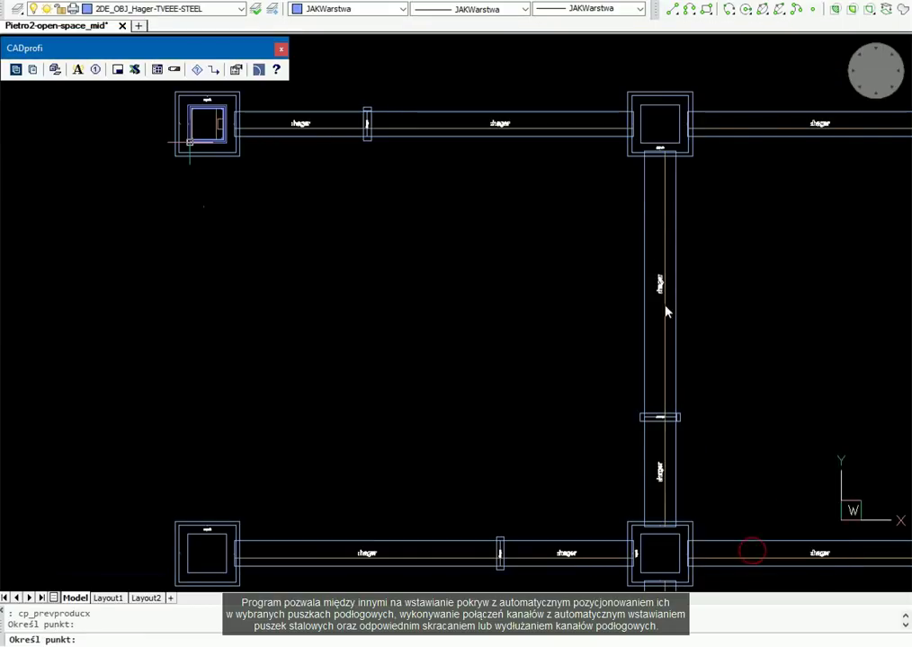
click(631, 151)
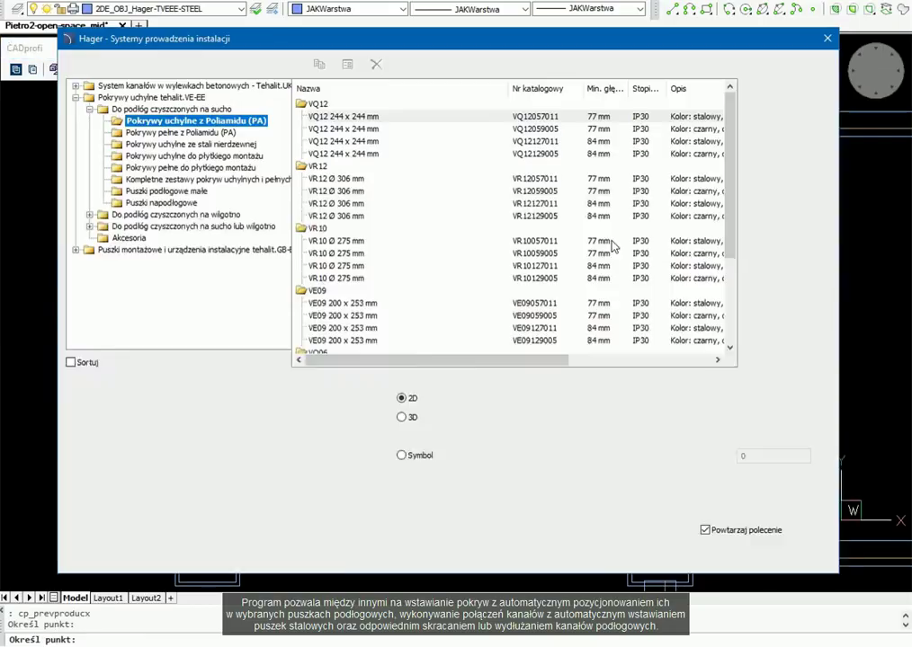
click(720, 547)
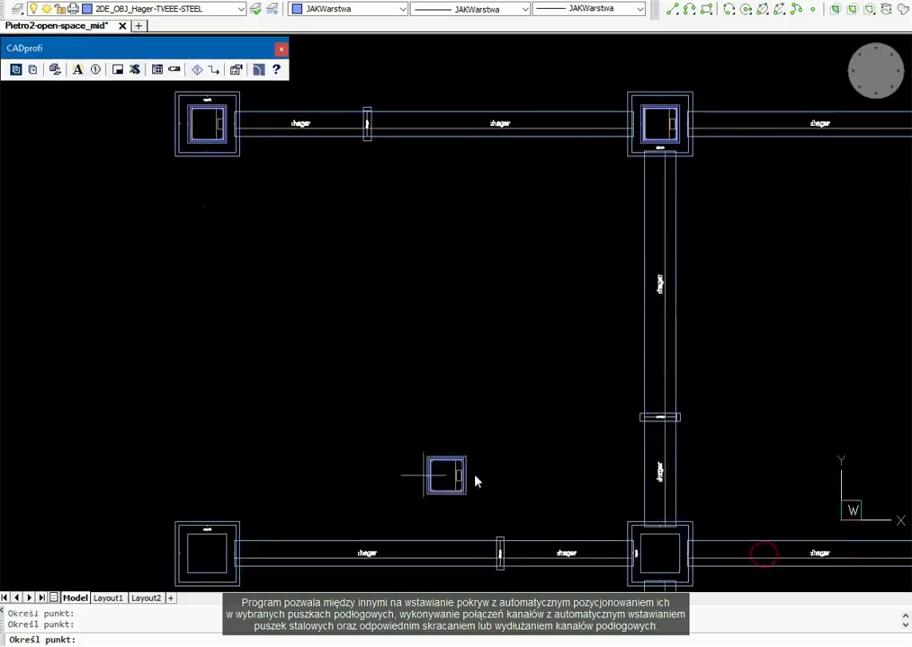
click(189, 541)
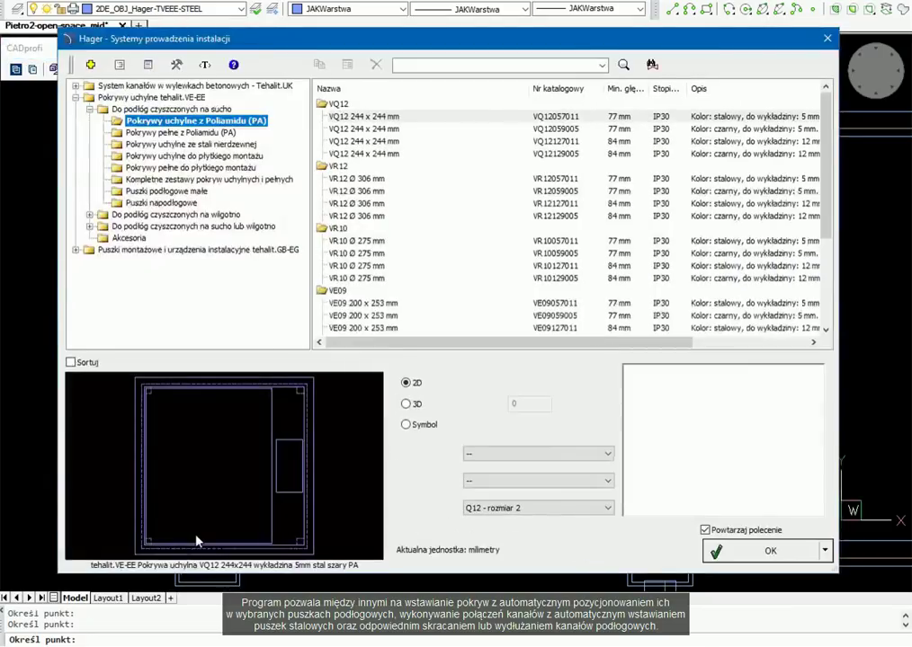
click(759, 552)
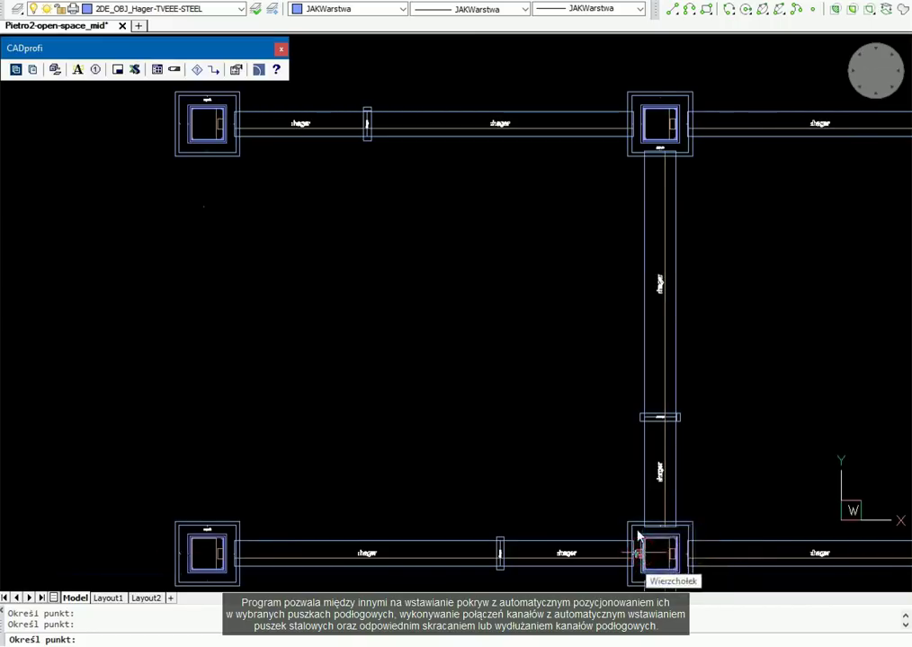
click(638, 537)
key(Escape)
scroll(229, 289, up, 5)
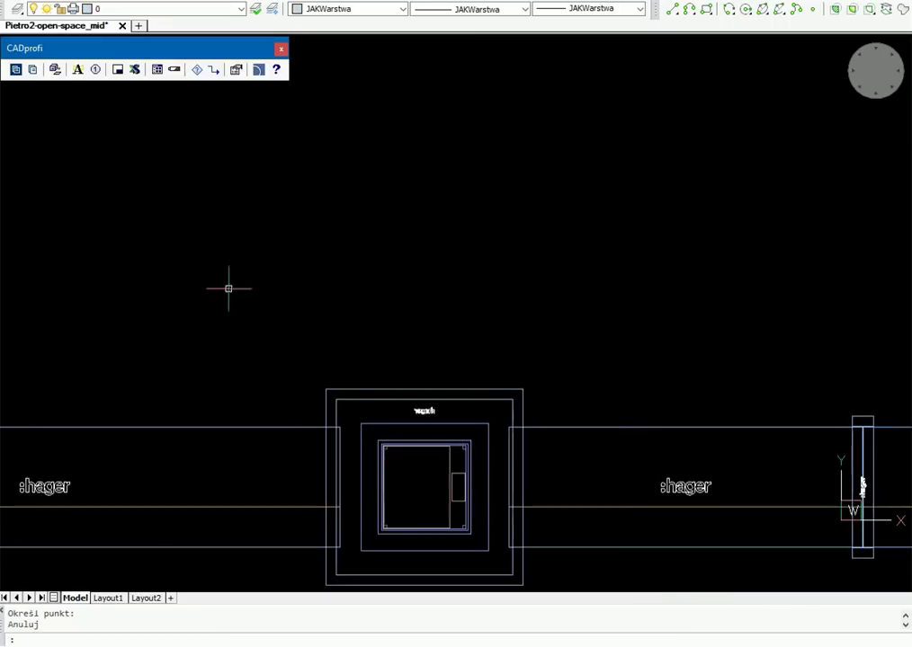
Step: Choose the GTVR400 four-gang VQ12 complete mounting box in its Symbol representation
click(33, 71)
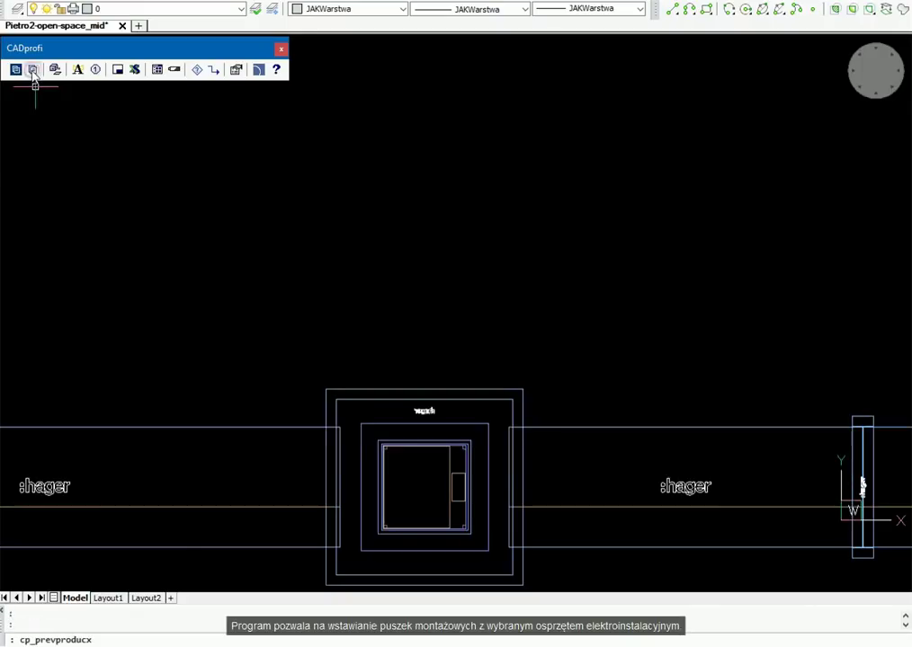
click(25, 224)
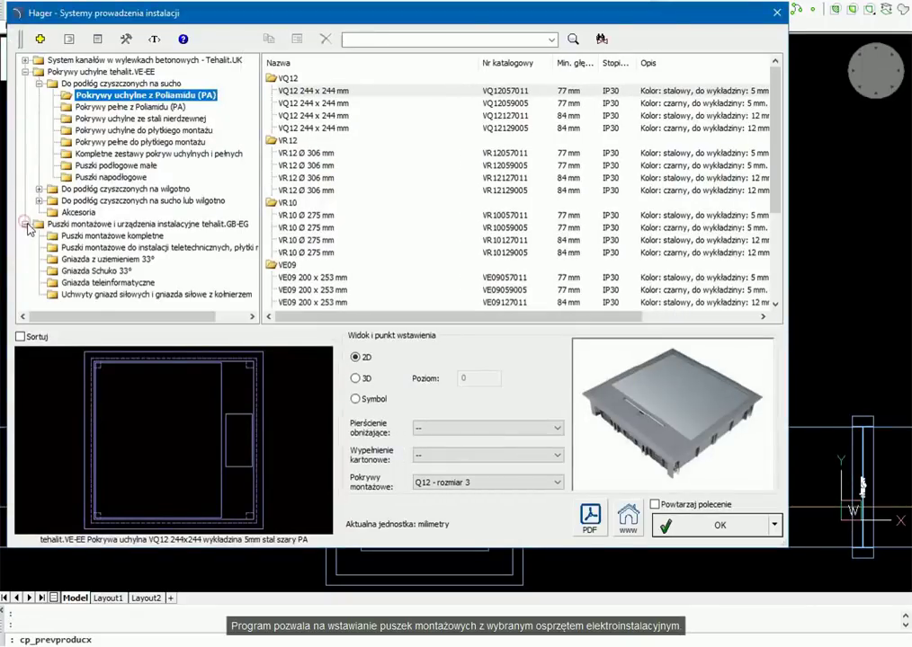
click(90, 236)
click(385, 91)
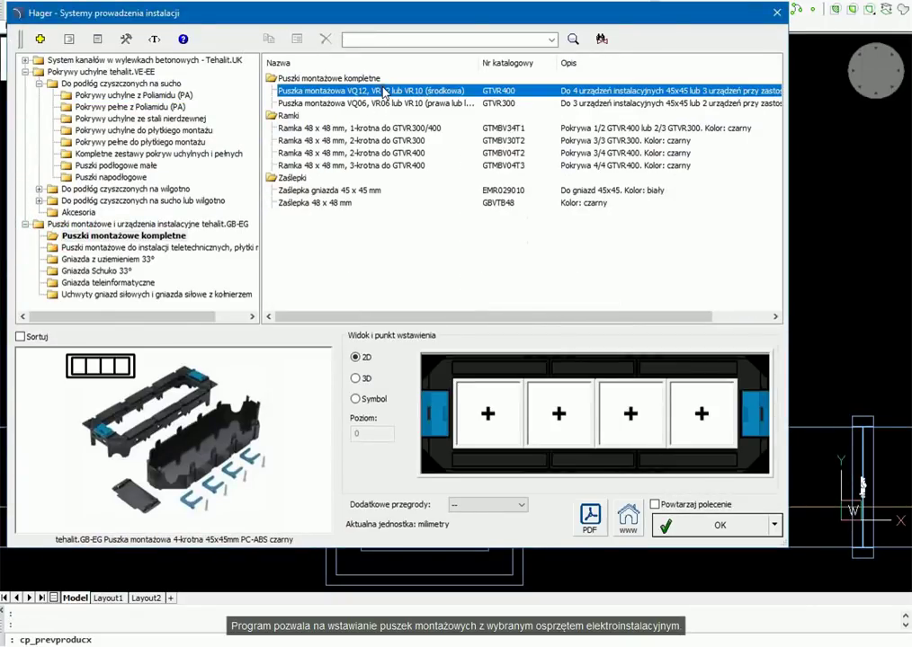
click(356, 399)
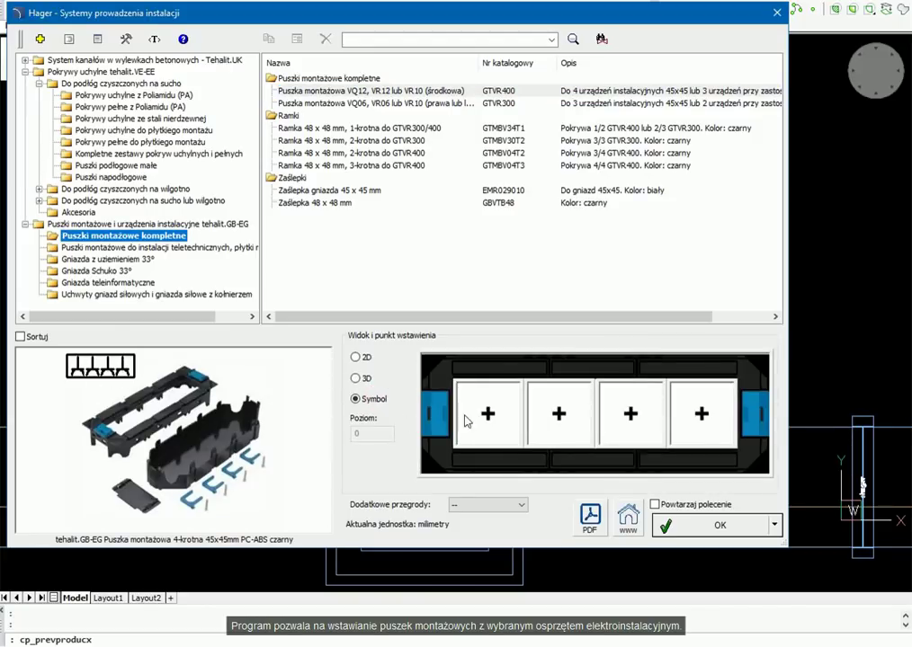
Step: Fill the slots with two grounded sockets, a green Schuko 33° socket and an RJ45 data module
click(488, 414)
click(703, 485)
click(589, 423)
click(718, 493)
click(620, 410)
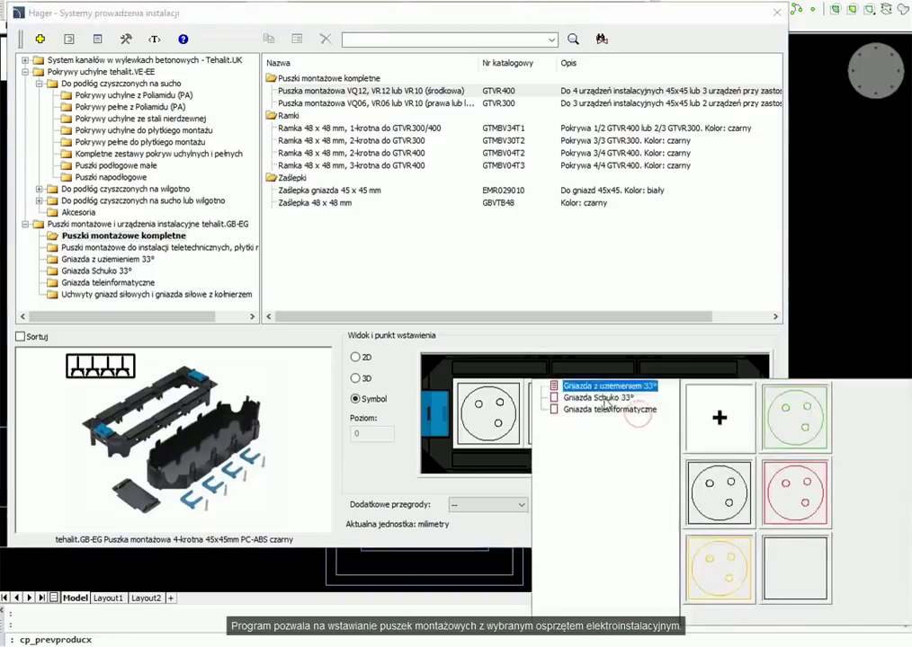
click(603, 397)
click(724, 565)
click(700, 413)
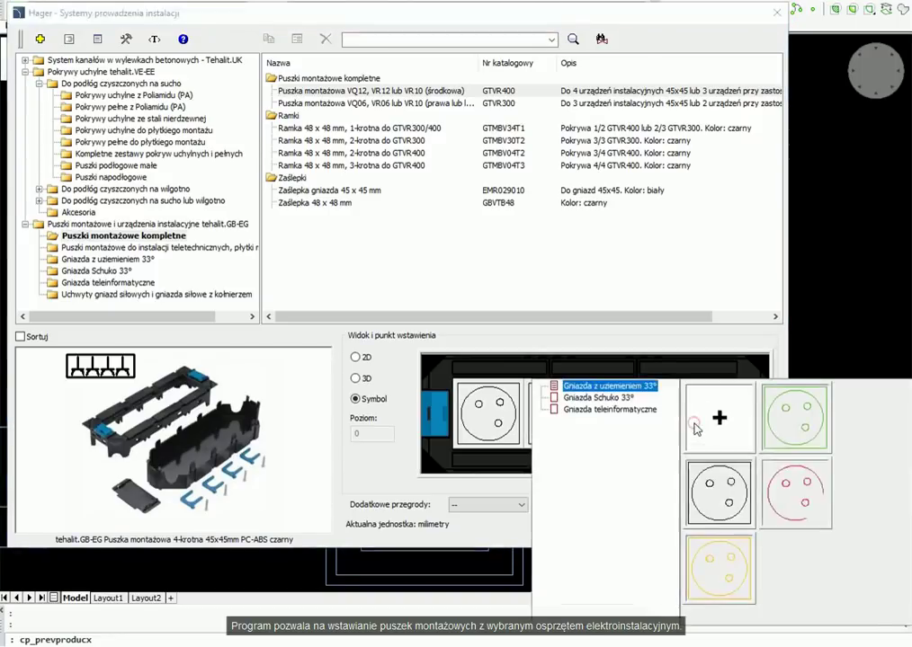
click(609, 409)
click(795, 493)
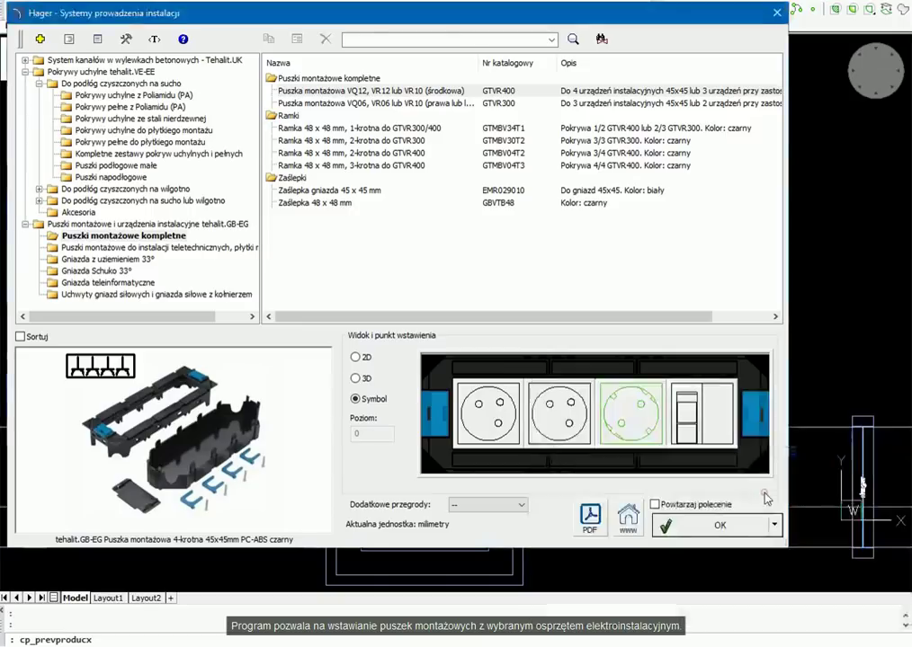
click(710, 530)
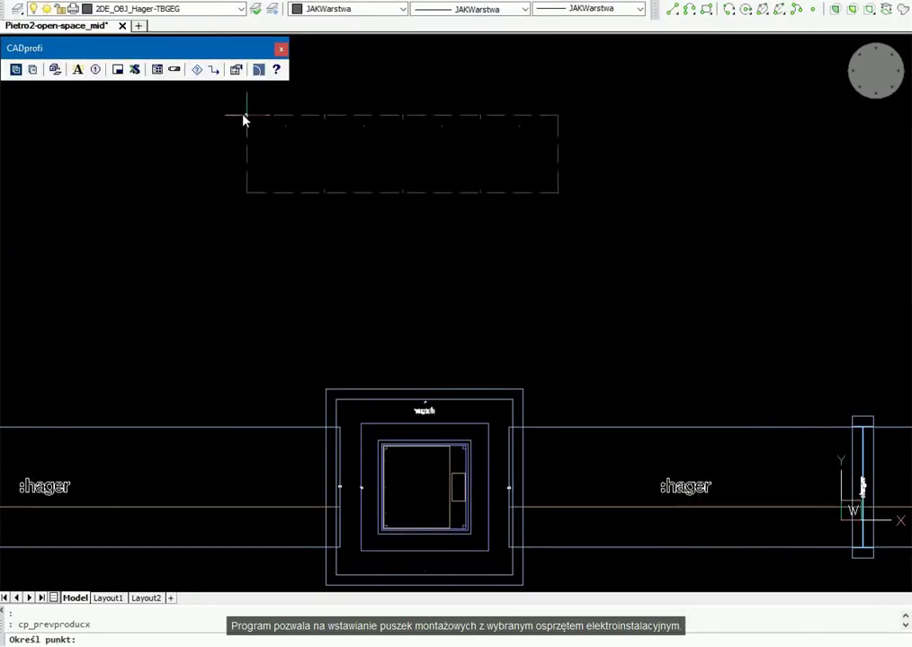
Step: Place the first symbol row, then add a socket, double RJ45 and USB box below it
click(268, 107)
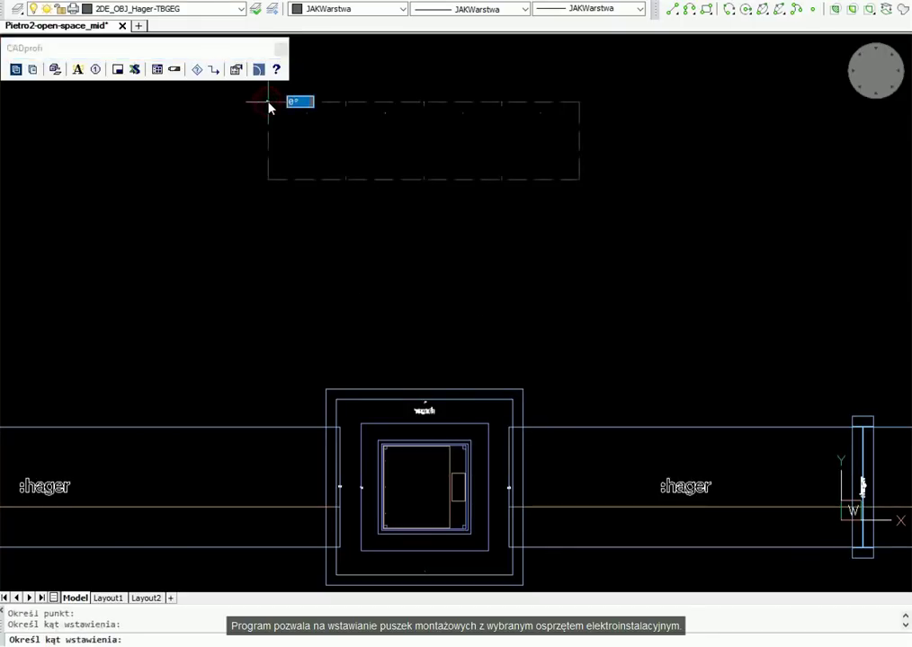
click(270, 107)
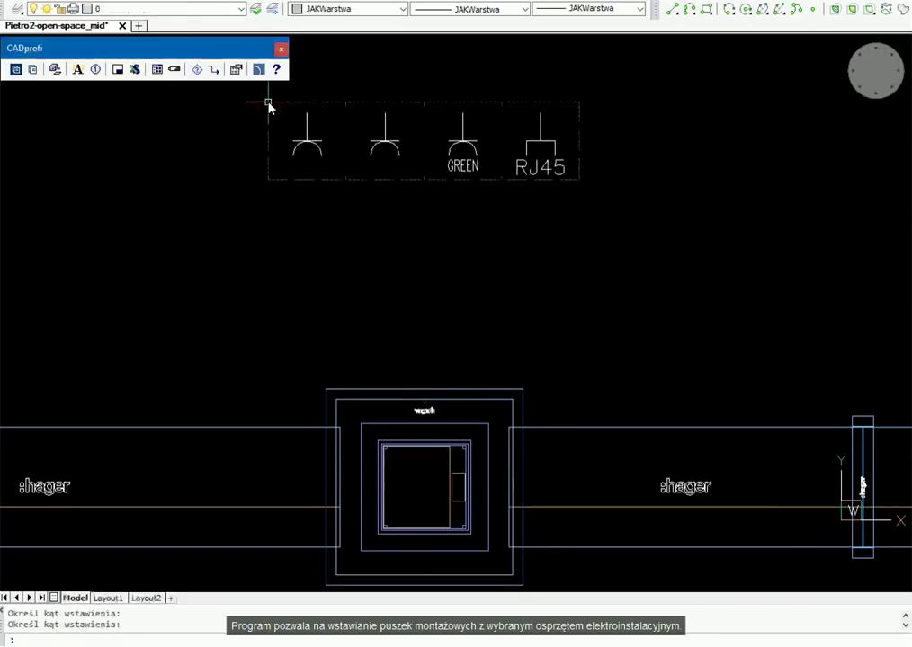
click(38, 77)
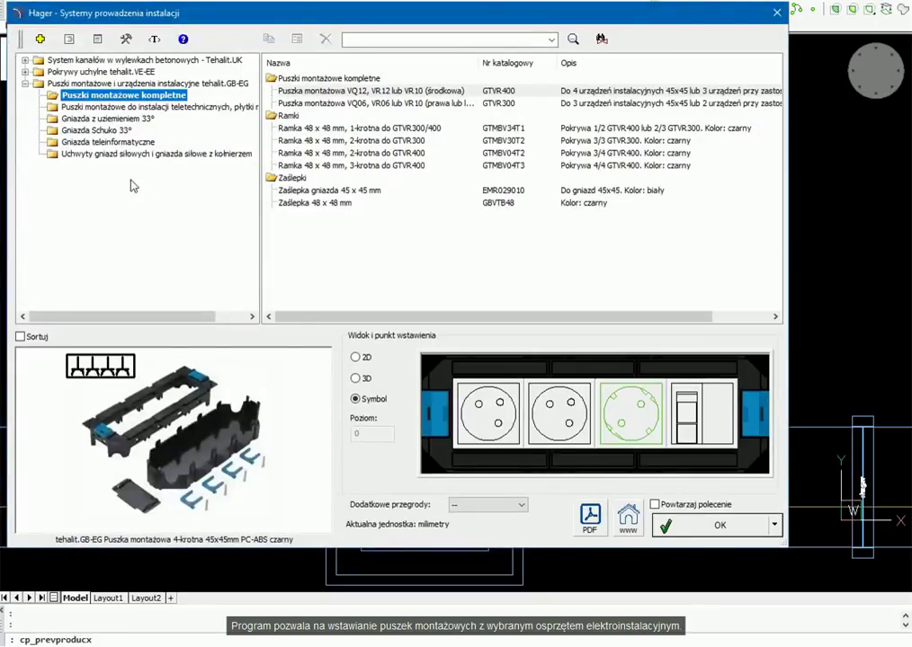
click(630, 413)
click(559, 410)
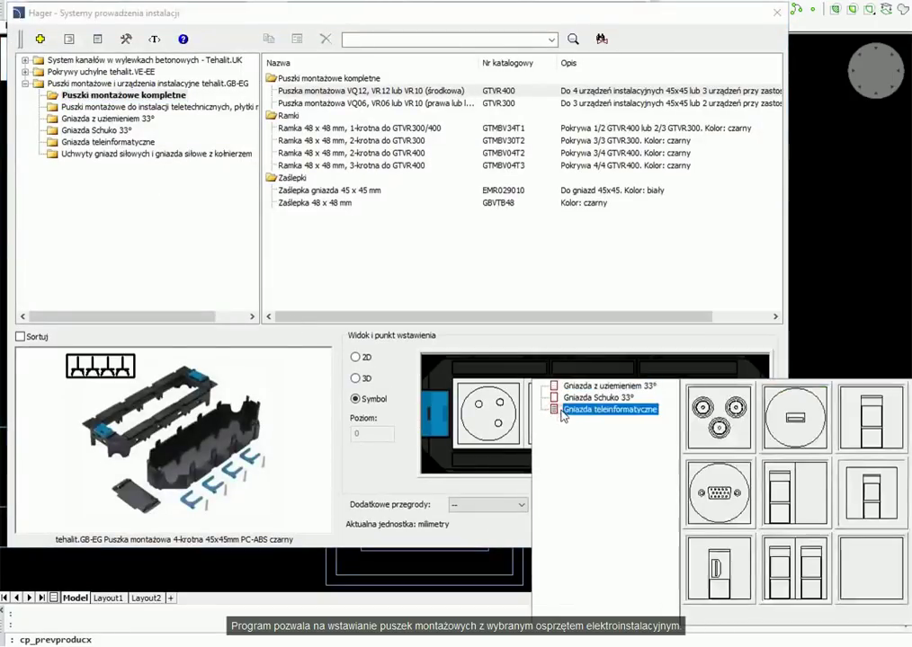
click(742, 526)
click(631, 417)
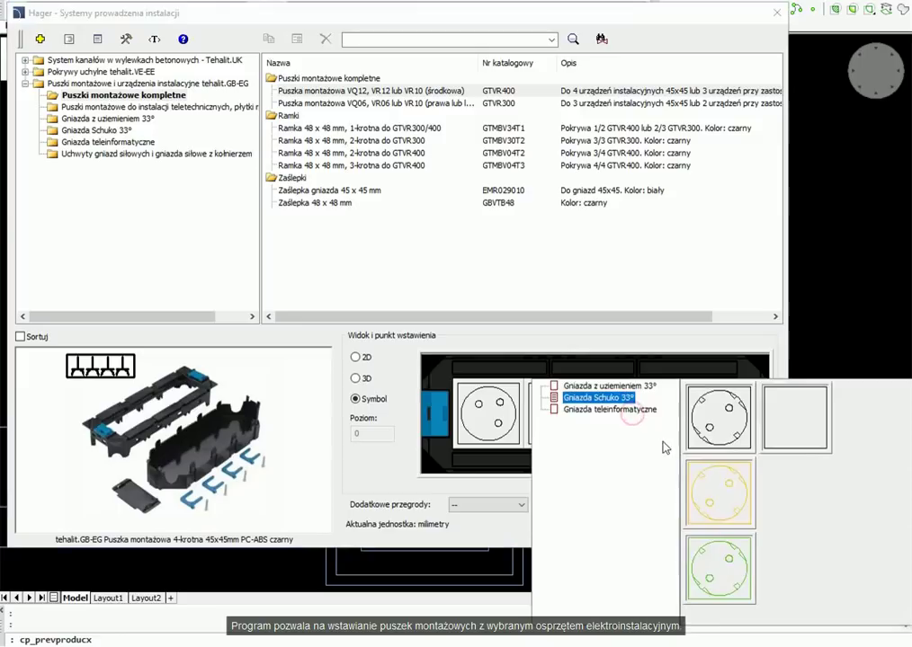
click(625, 412)
click(626, 447)
click(625, 445)
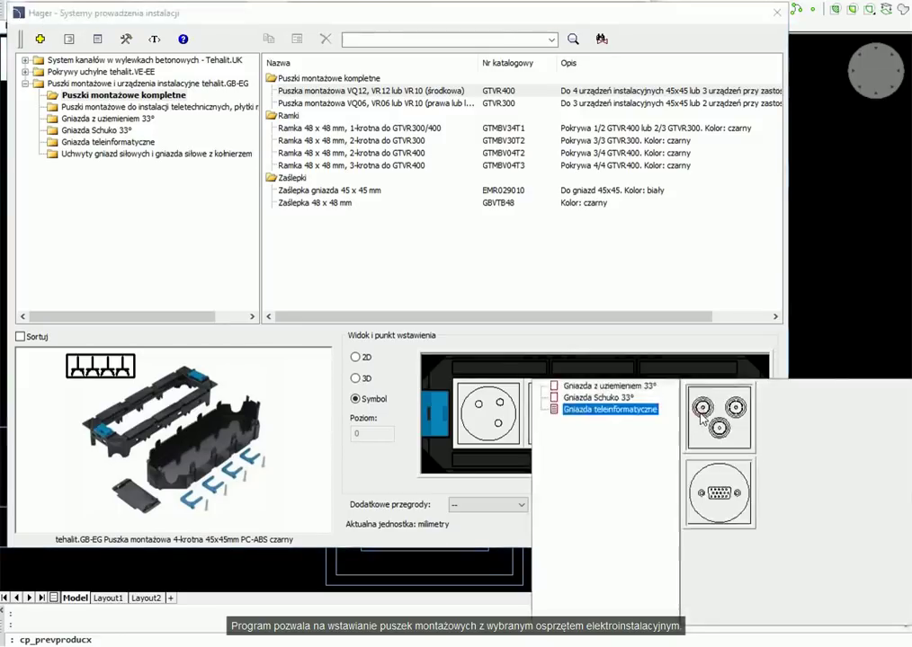
click(769, 430)
click(725, 521)
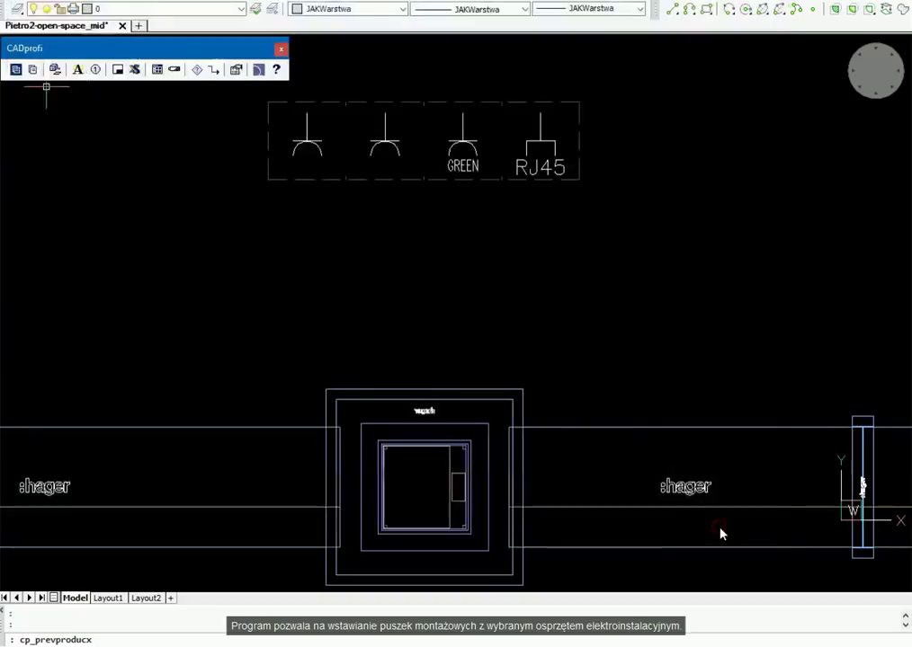
click(266, 185)
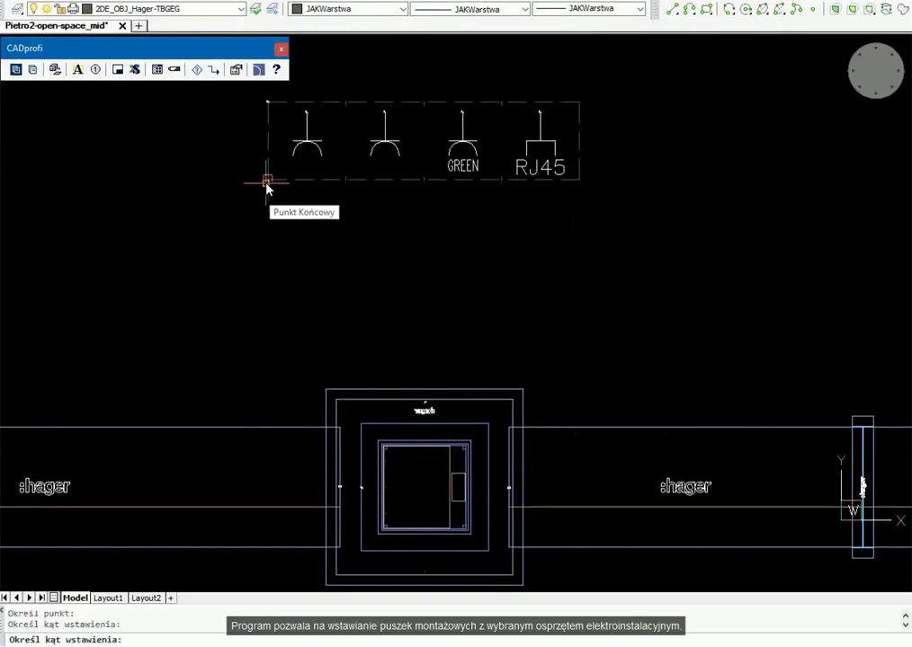
key(Return)
Step: Insert a box with a TV/SAT coax socket in slot three below the second row
click(31, 72)
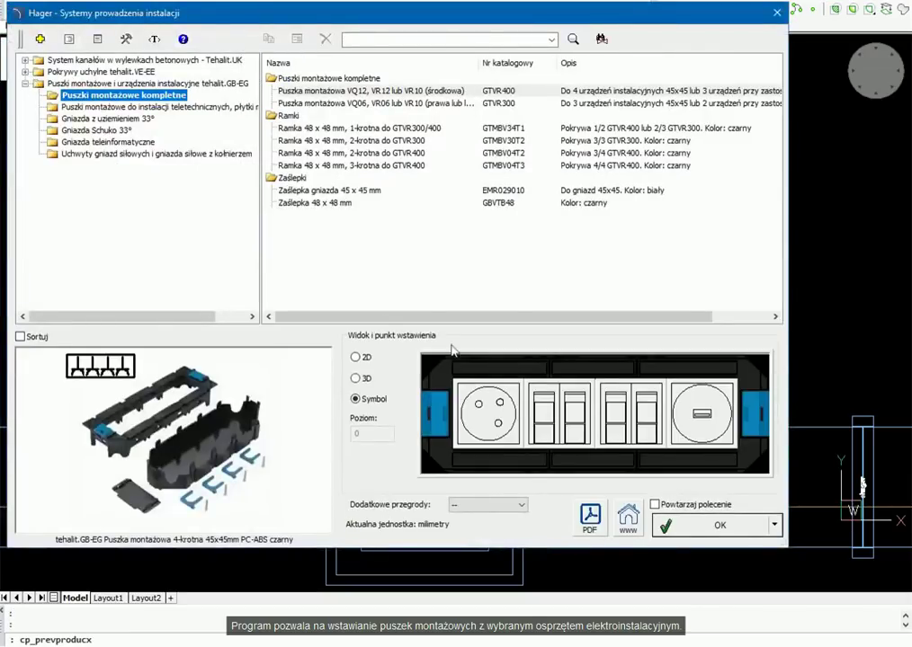
click(630, 423)
click(727, 425)
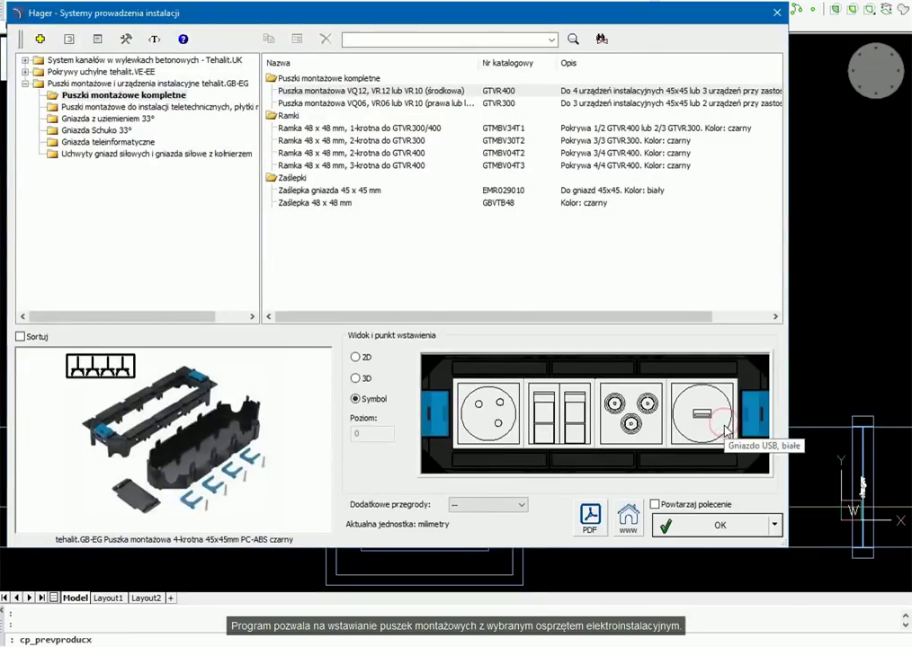
click(717, 530)
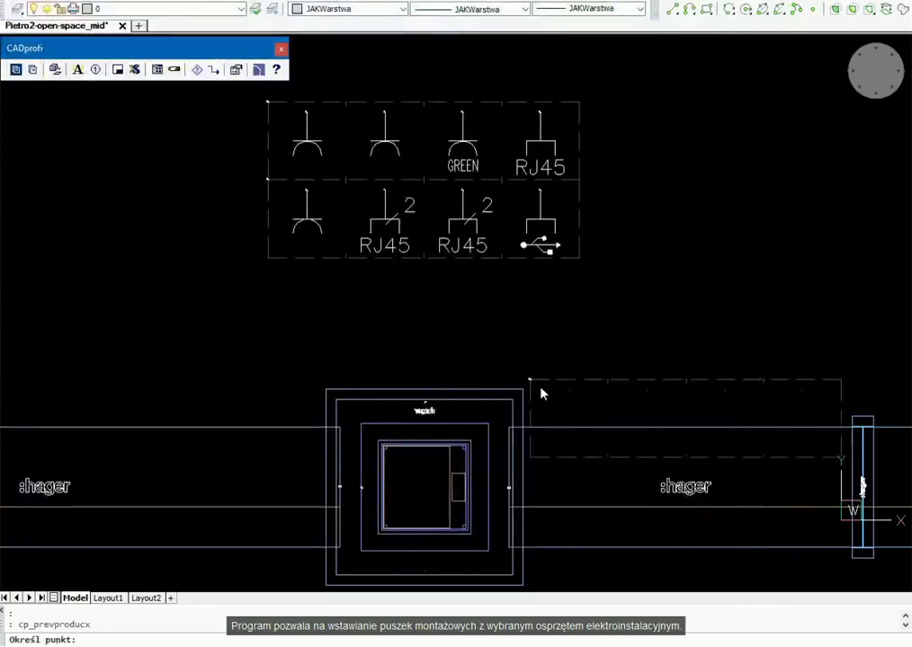
click(267, 259)
key(Return)
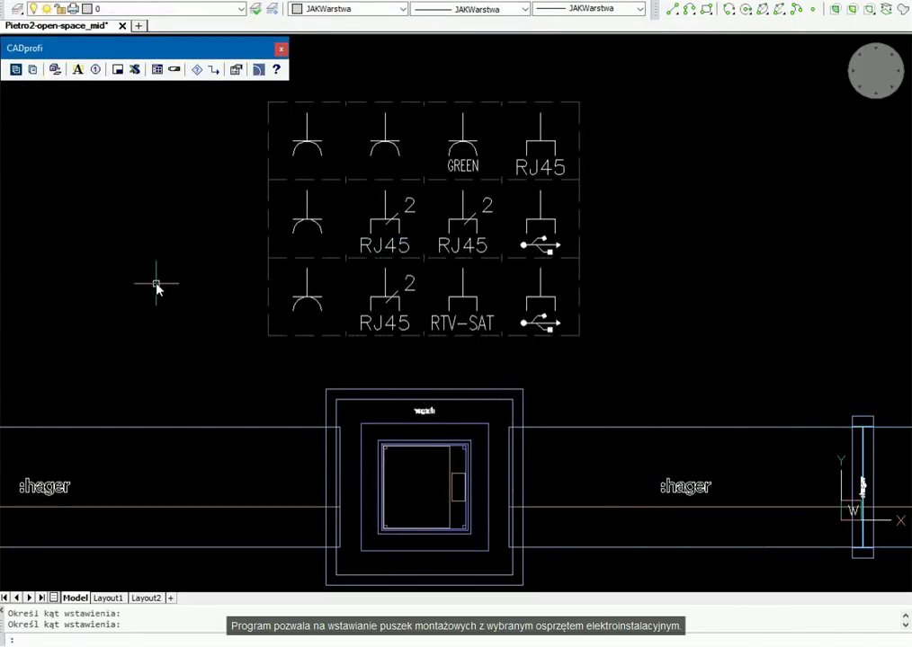
Step: Place a mounting box in 2D plan view at the corner inside the floor box
click(34, 70)
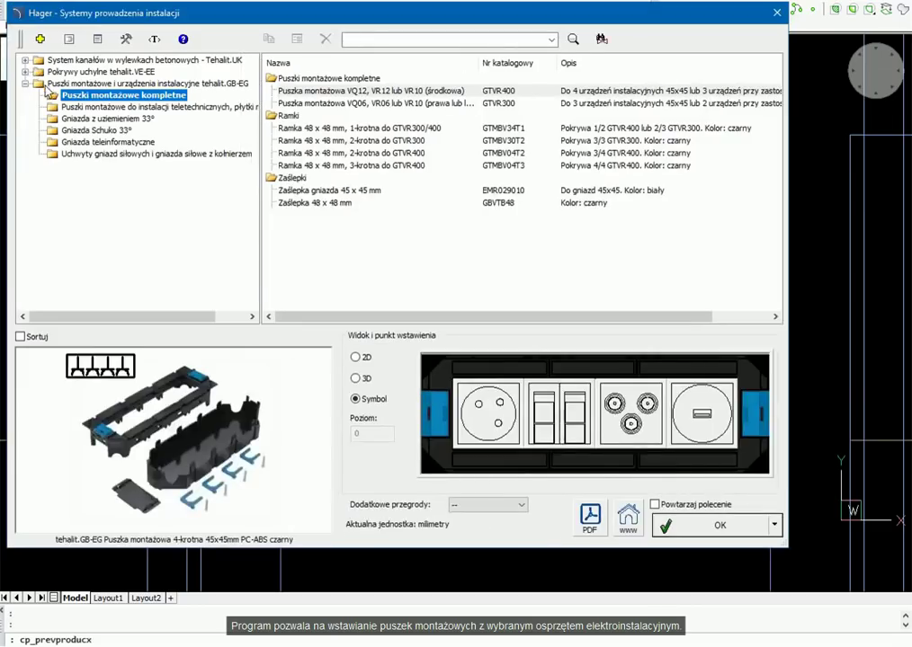
click(355, 357)
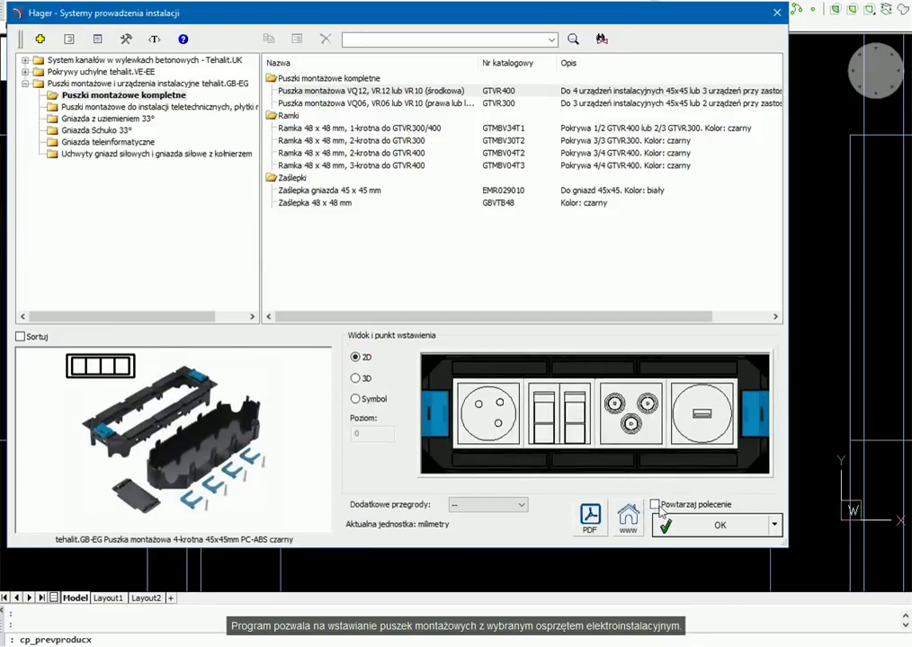
click(716, 527)
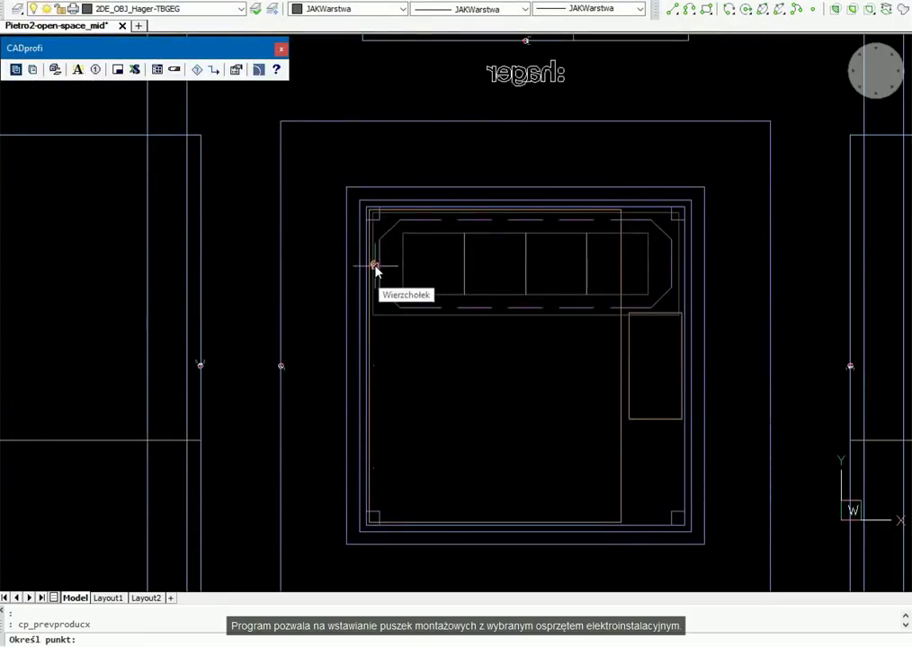
click(374, 266)
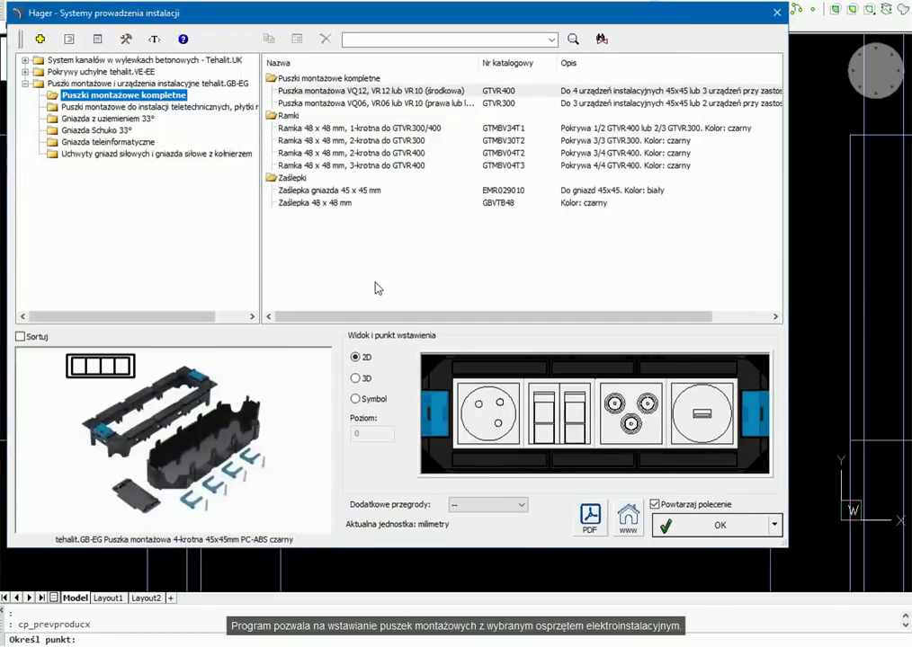
Step: Add a box with a green socket and a single data module below the first row
click(486, 410)
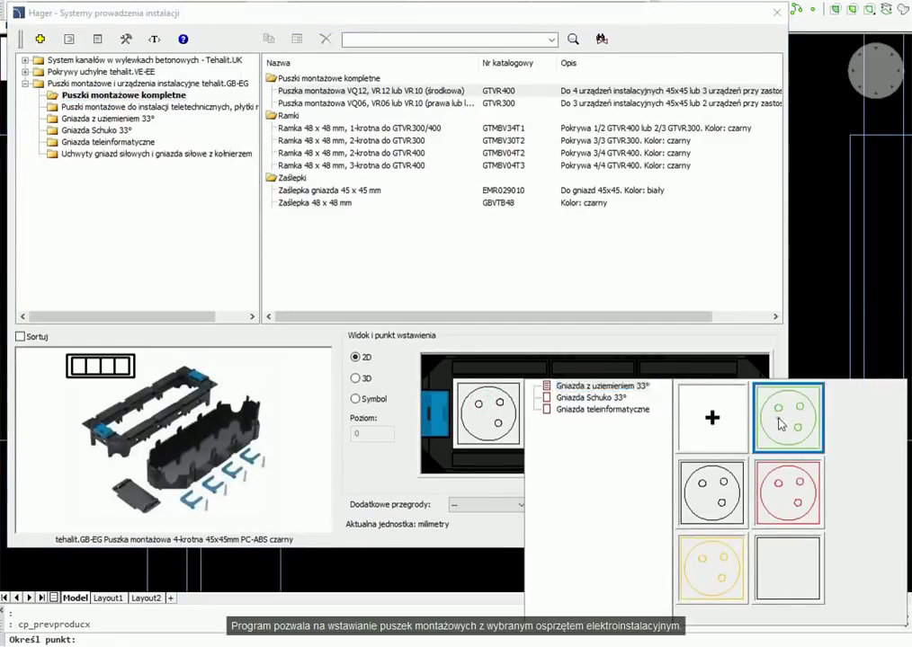
click(783, 417)
click(492, 414)
click(610, 409)
click(782, 488)
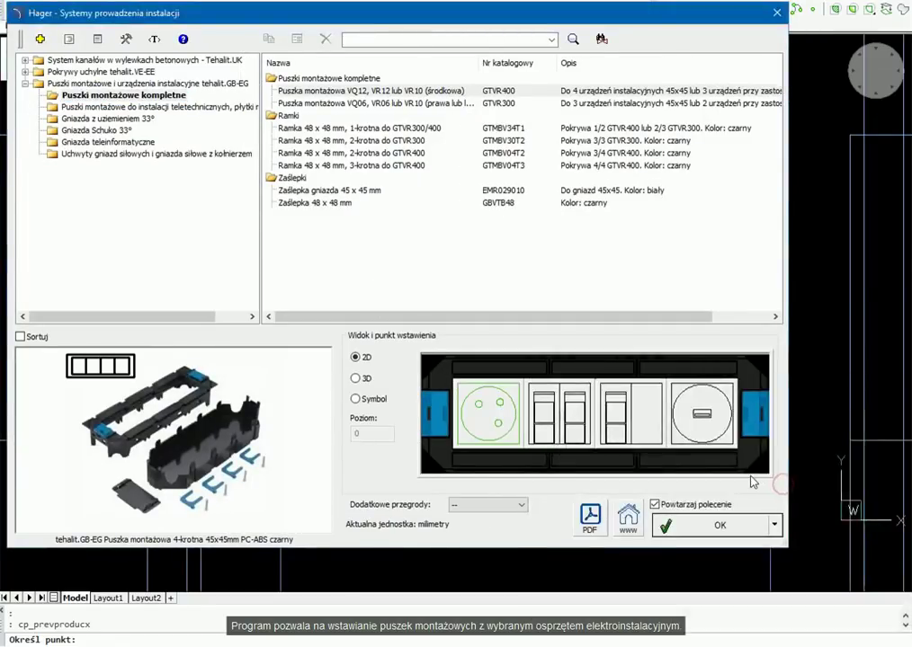
click(714, 528)
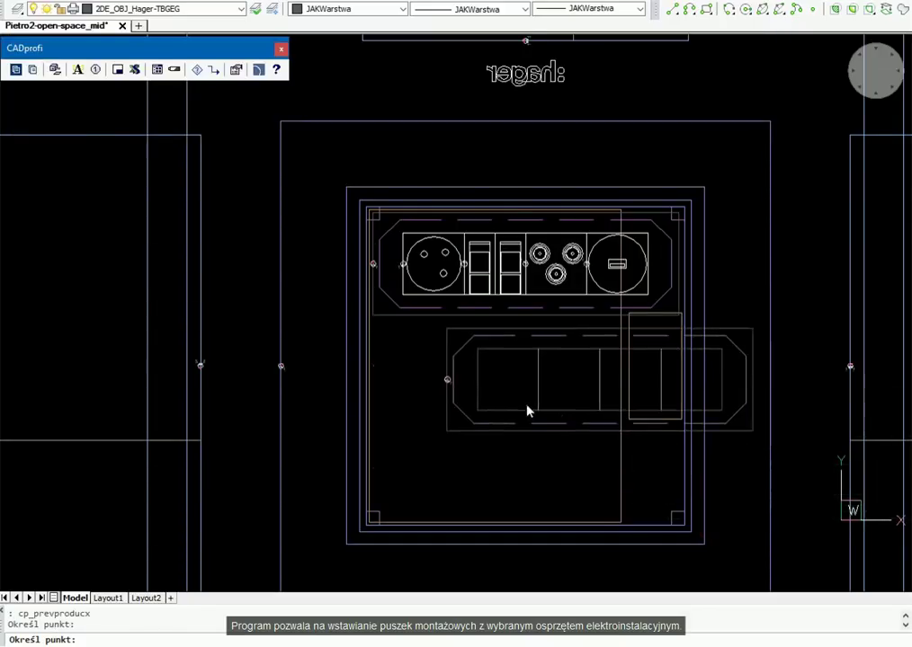
click(378, 372)
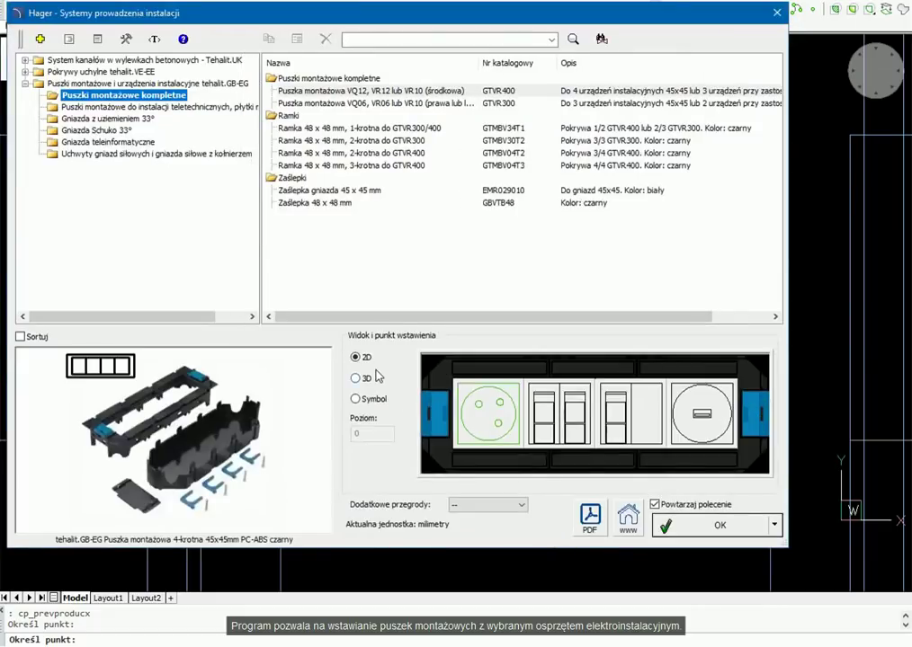
Step: Place a Schuko plus data socket box, without repeat, in the floor box's bottom row
click(488, 414)
click(591, 398)
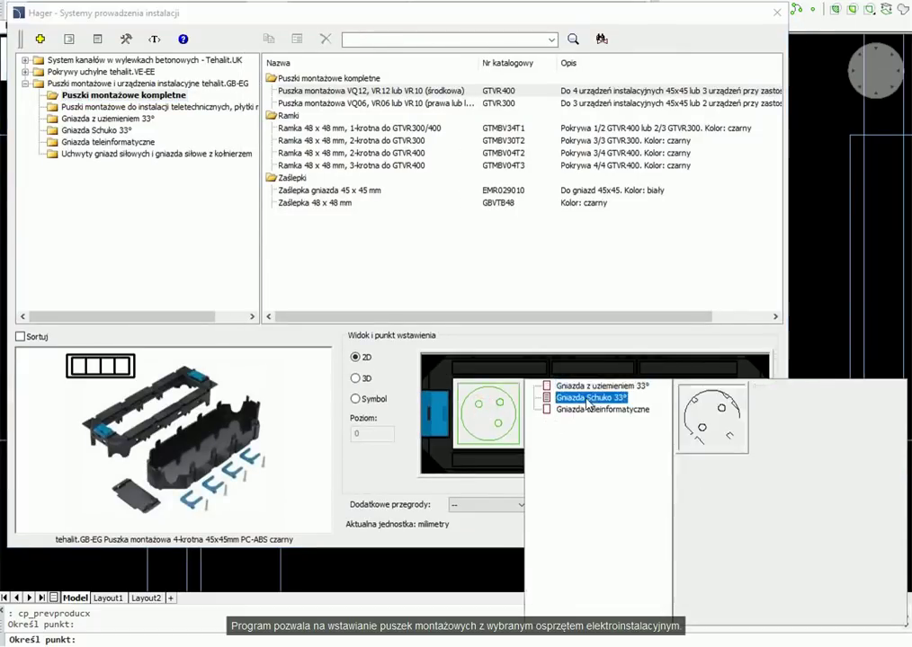
click(698, 479)
click(488, 413)
click(610, 409)
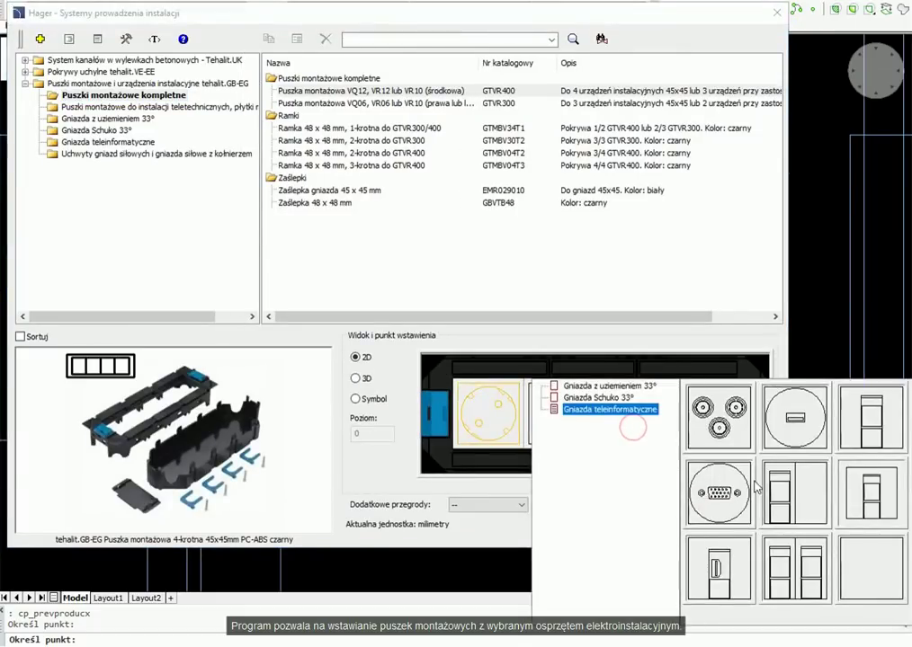
click(860, 493)
click(637, 501)
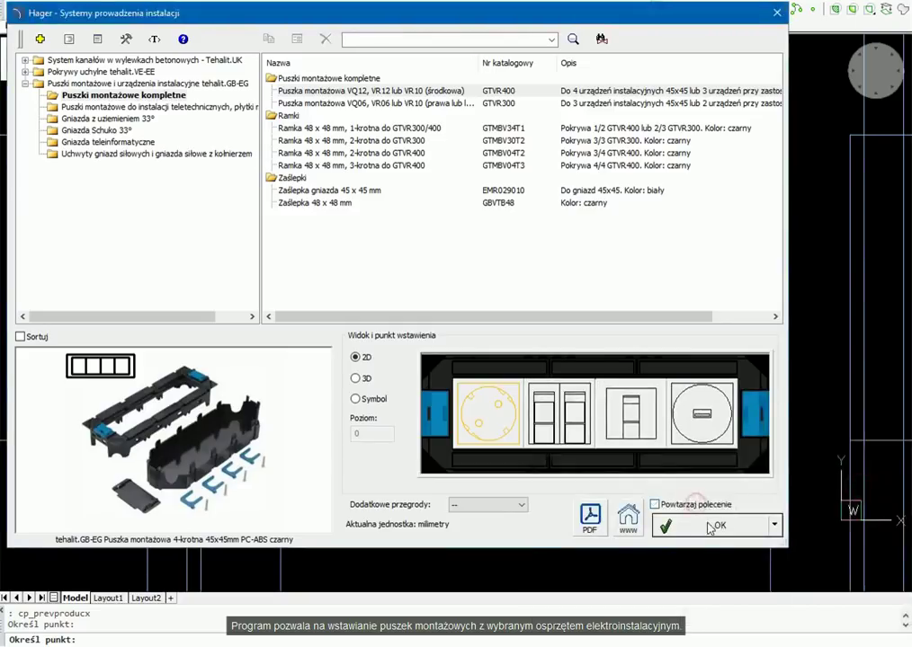
click(706, 525)
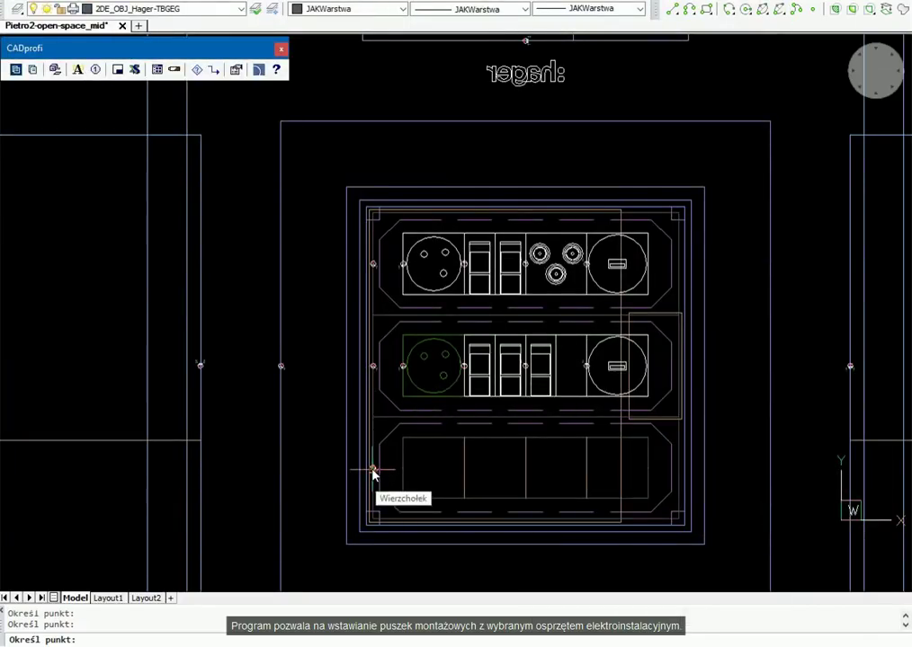
click(373, 471)
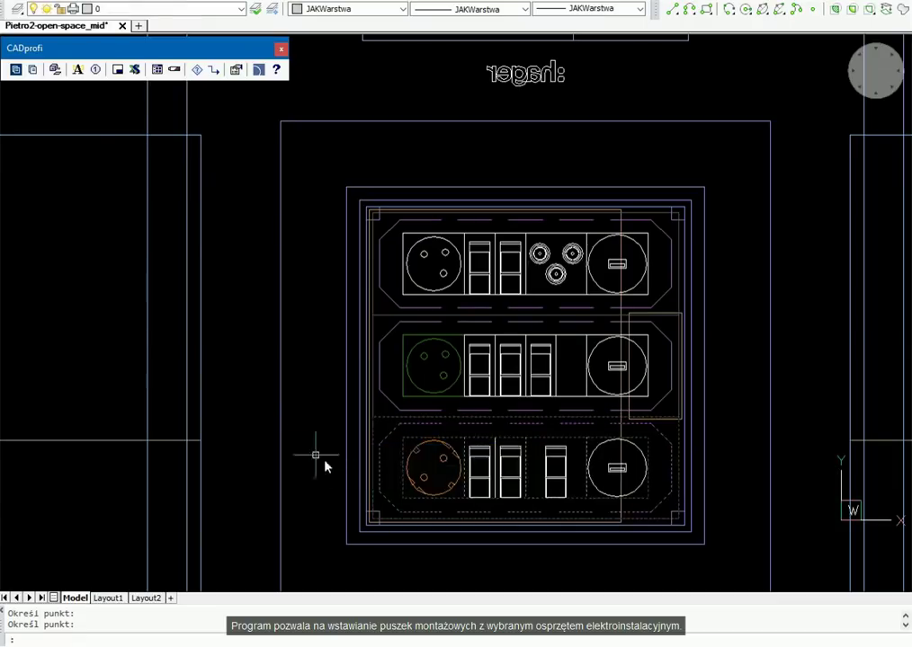
Step: Switch off the CP_DETAL and CP_HIDDE layers in the layer list
click(240, 9)
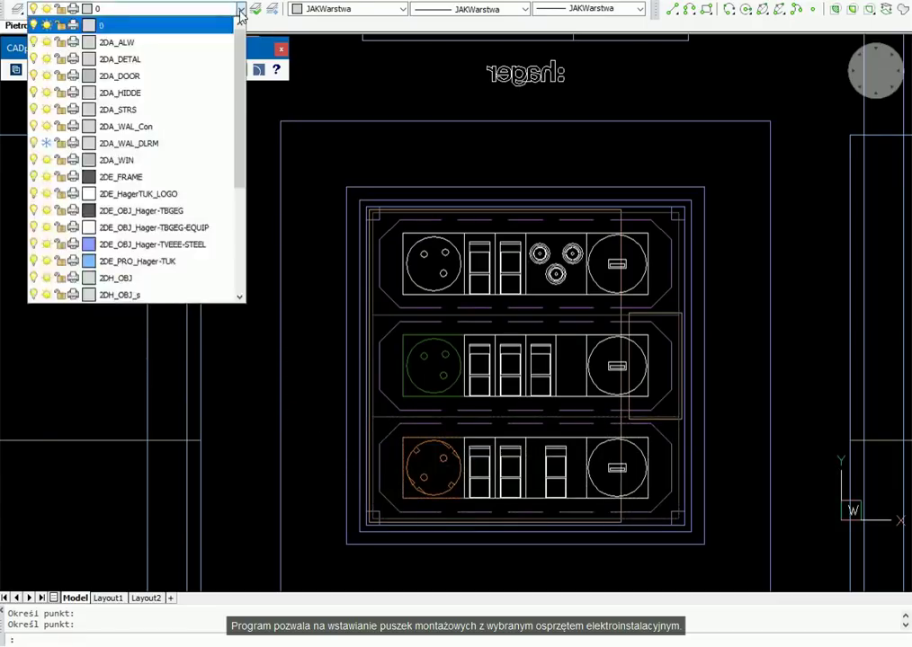
scroll(200, 107, down, 2)
scroll(194, 122, down, 2)
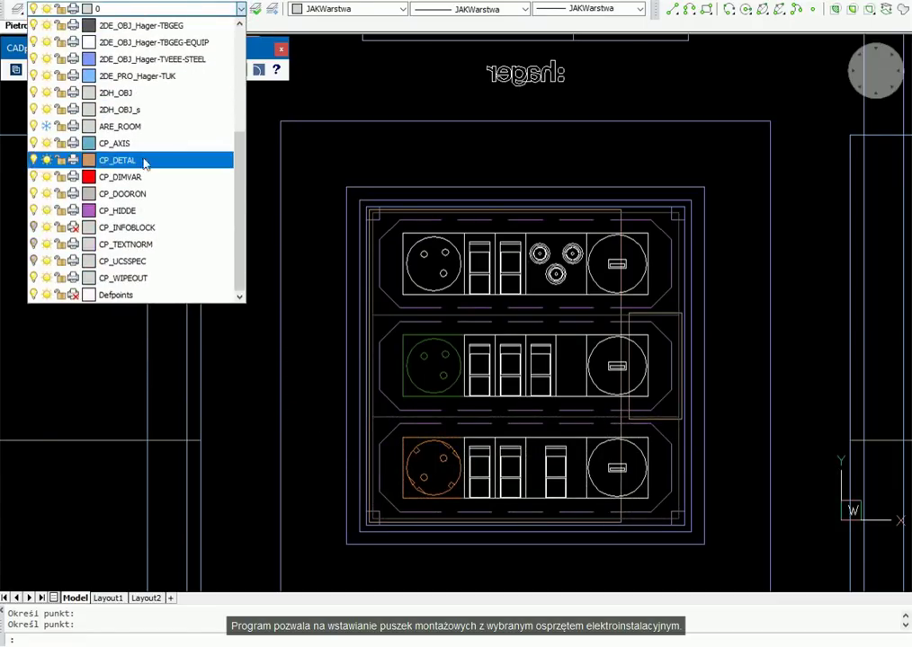
click(33, 160)
click(33, 211)
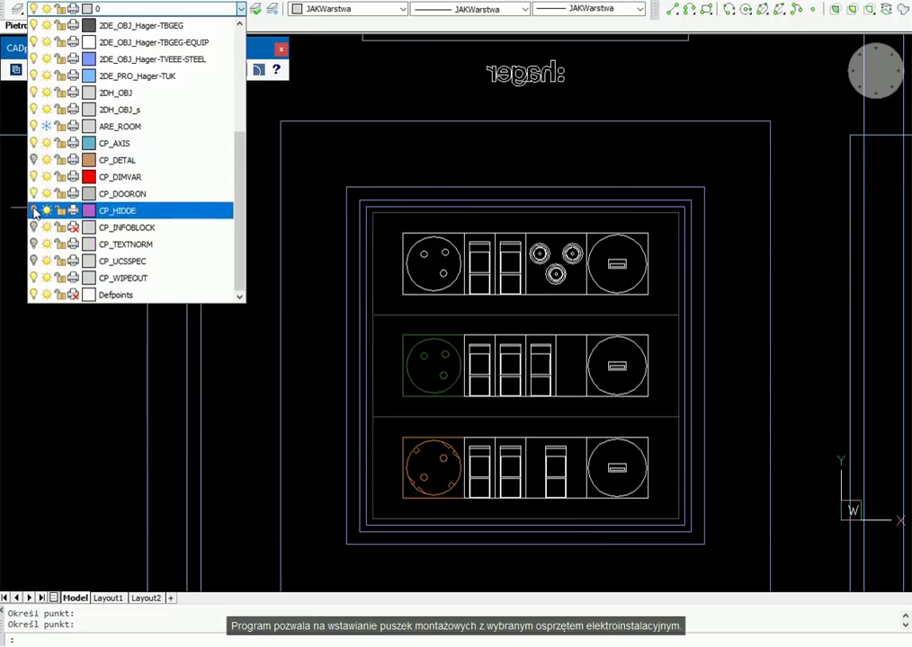
click(333, 177)
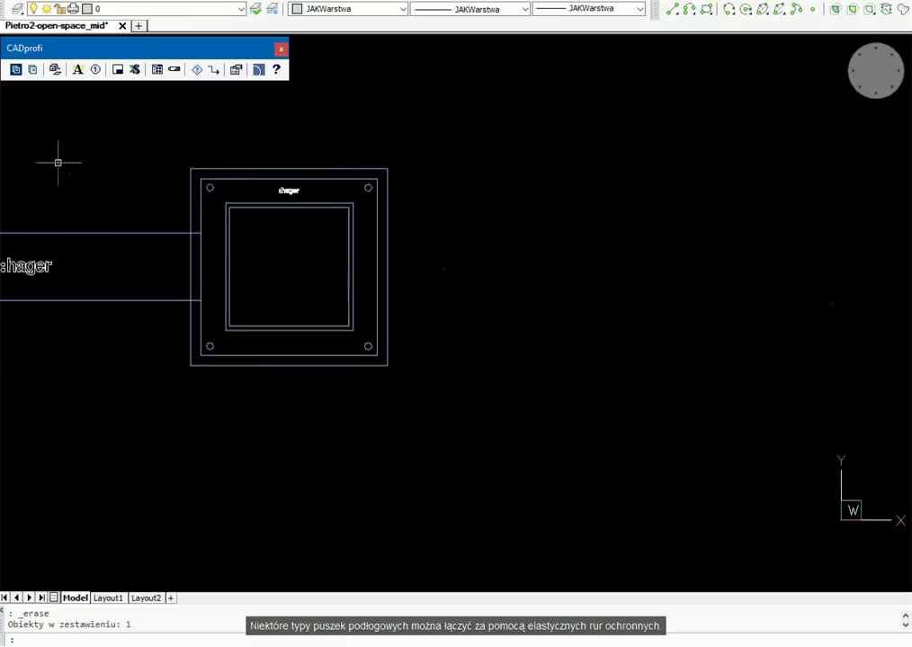
click(38, 78)
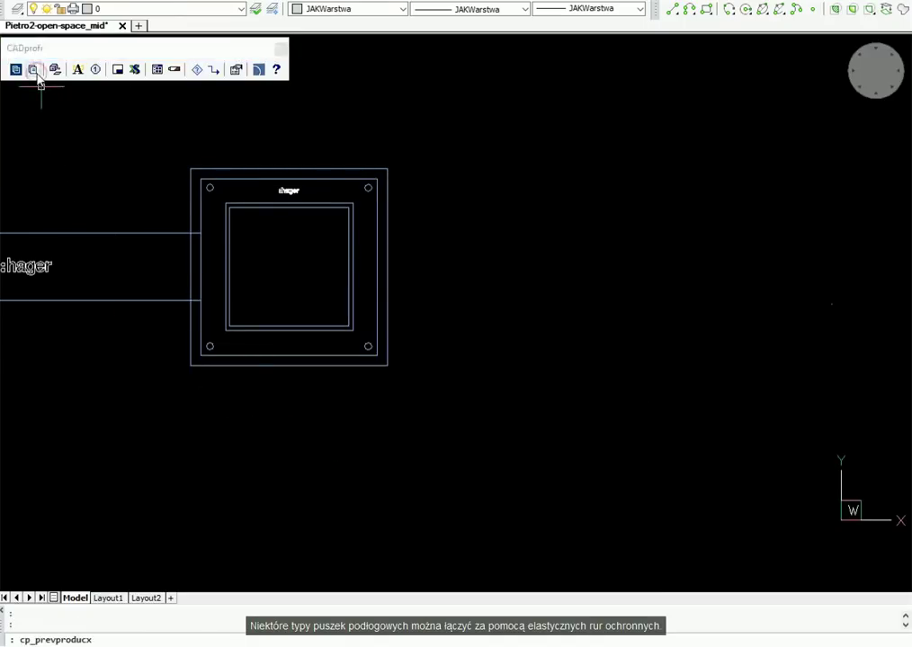
Step: Insert the 1½ gniazda M45 small floor box right of the square box and set its rotation
click(308, 92)
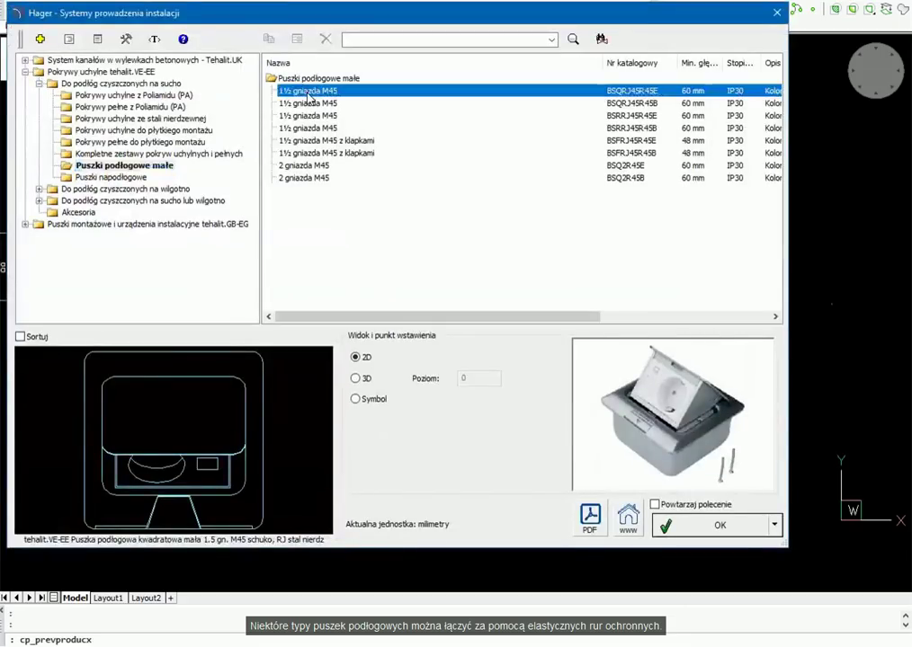
click(694, 527)
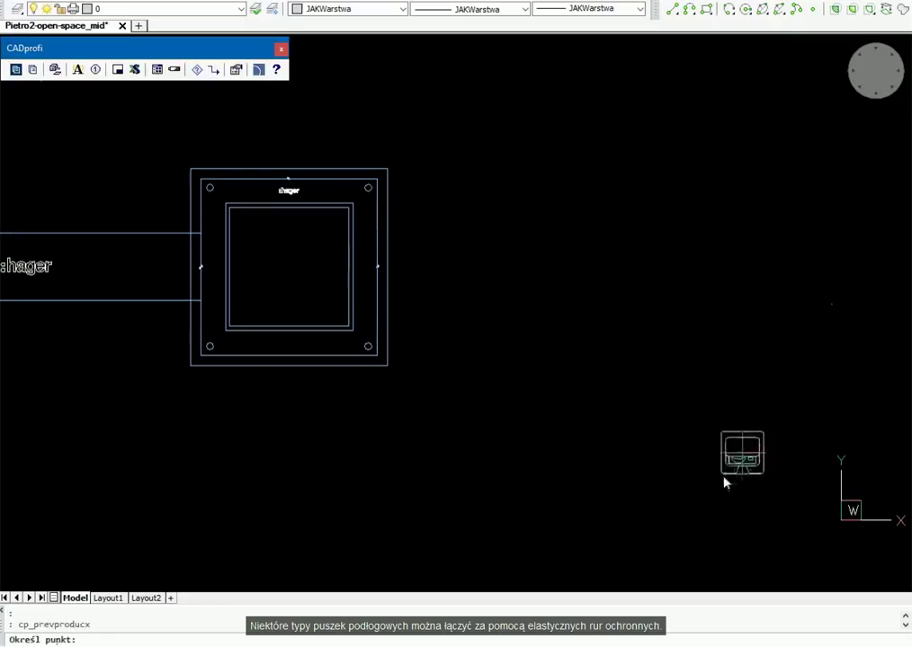
click(828, 303)
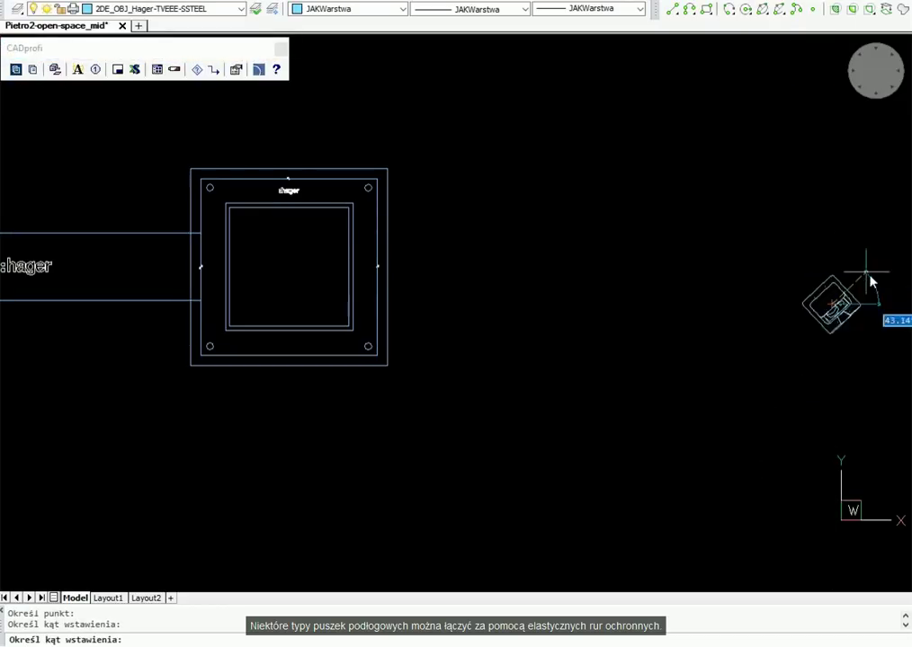
click(827, 259)
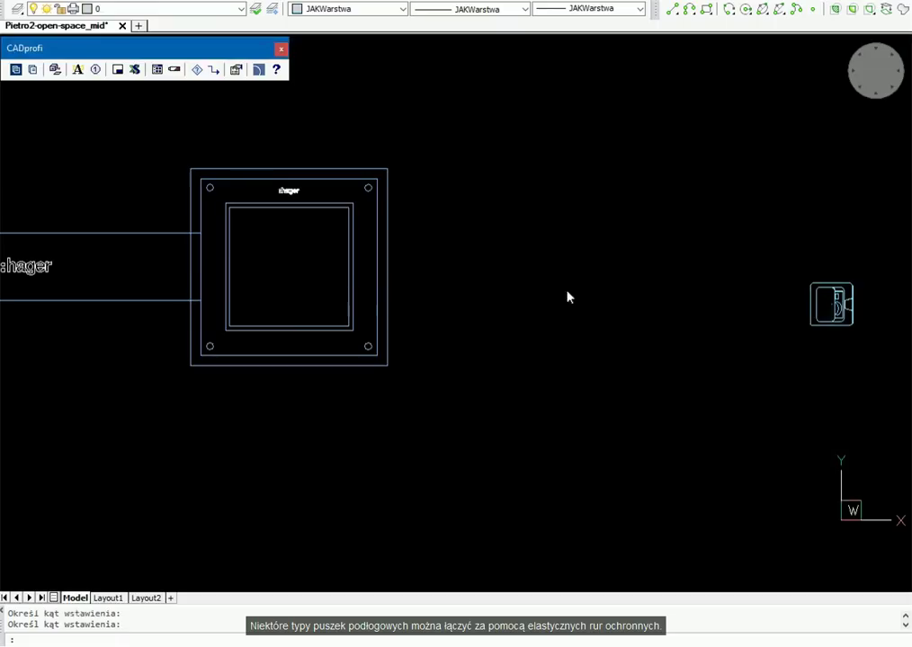
Step: Snap a UDS3 PA pass-through from Tehalit.UK H=48mm, Kanał UK B=340 onto the box edge
click(34, 70)
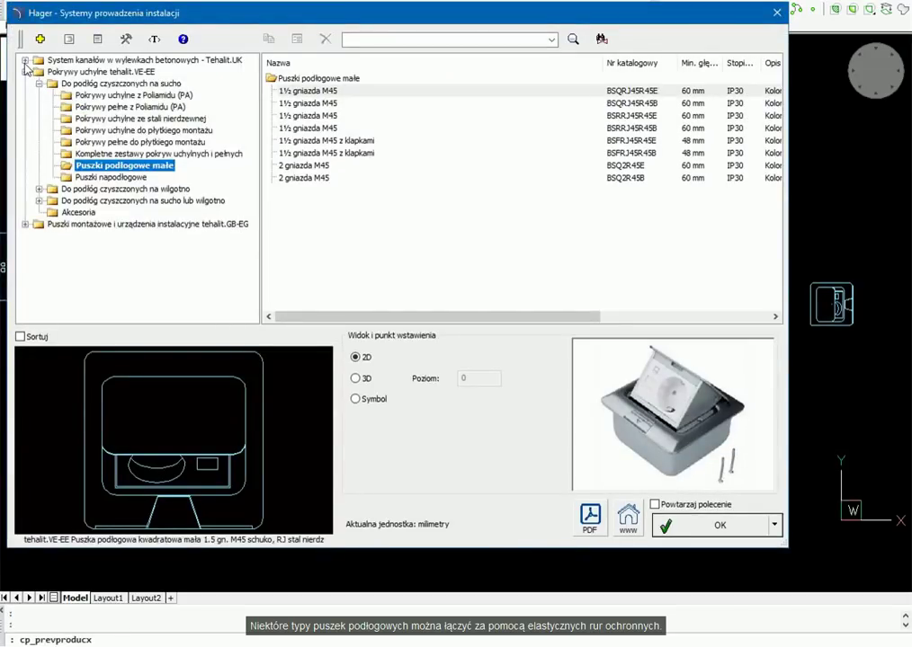
click(25, 60)
click(39, 96)
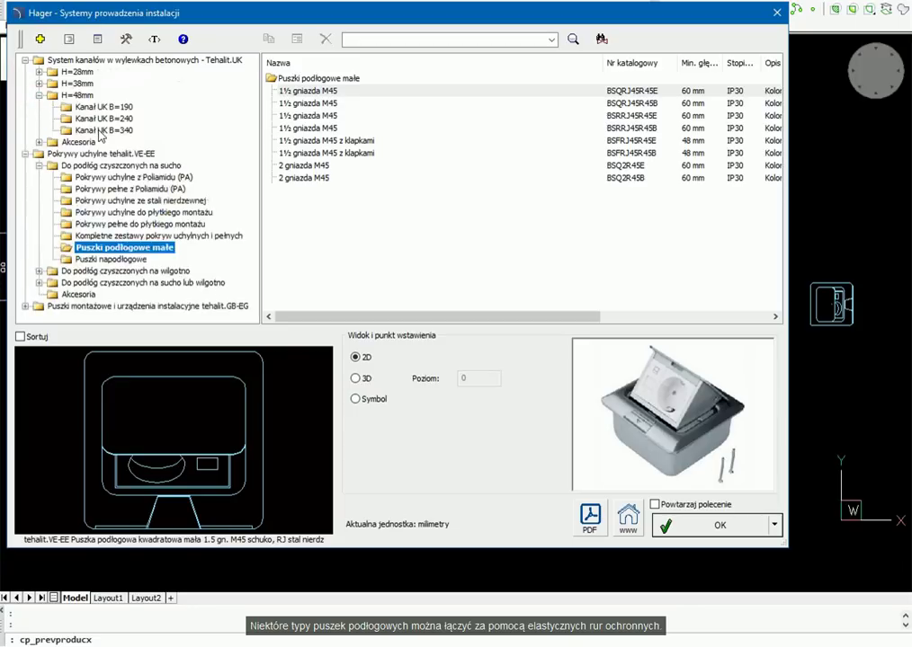
click(102, 132)
click(360, 266)
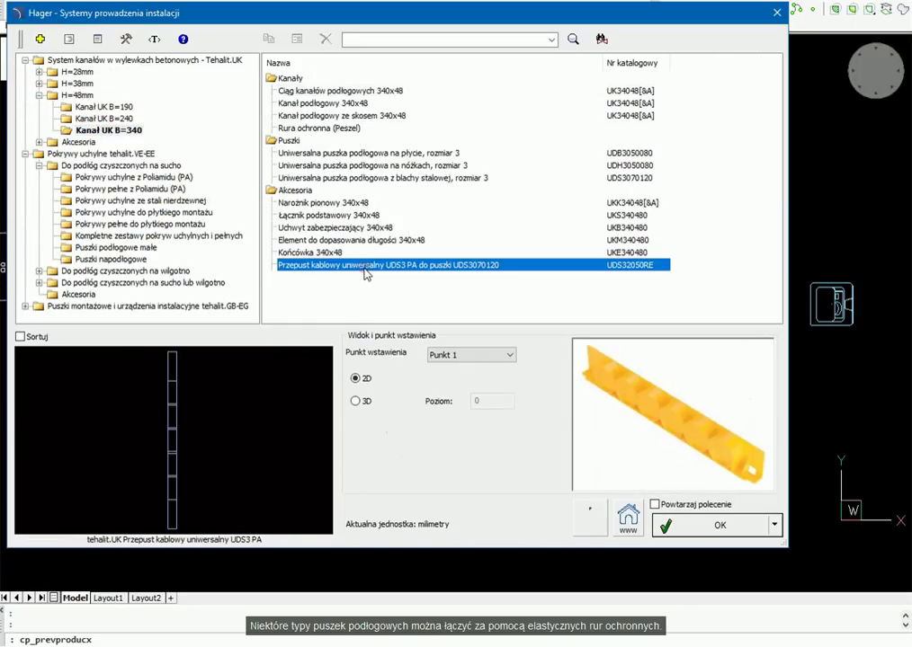
click(715, 526)
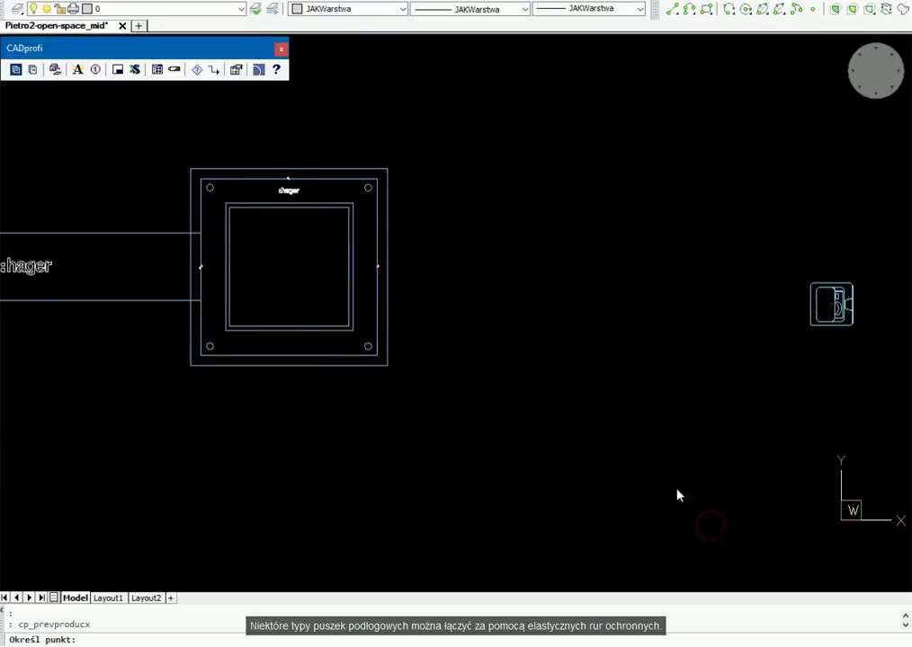
click(376, 272)
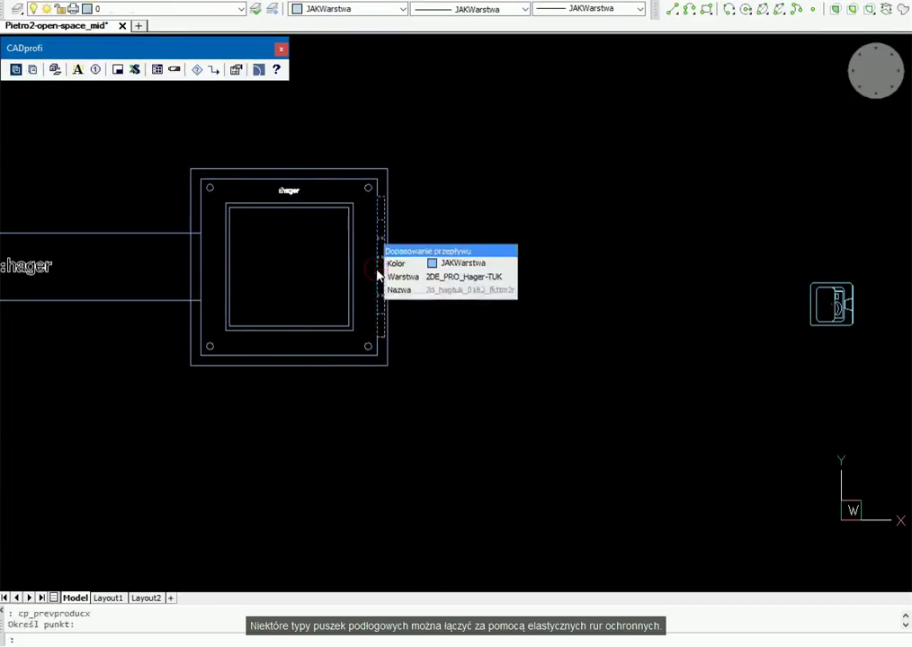
click(35, 74)
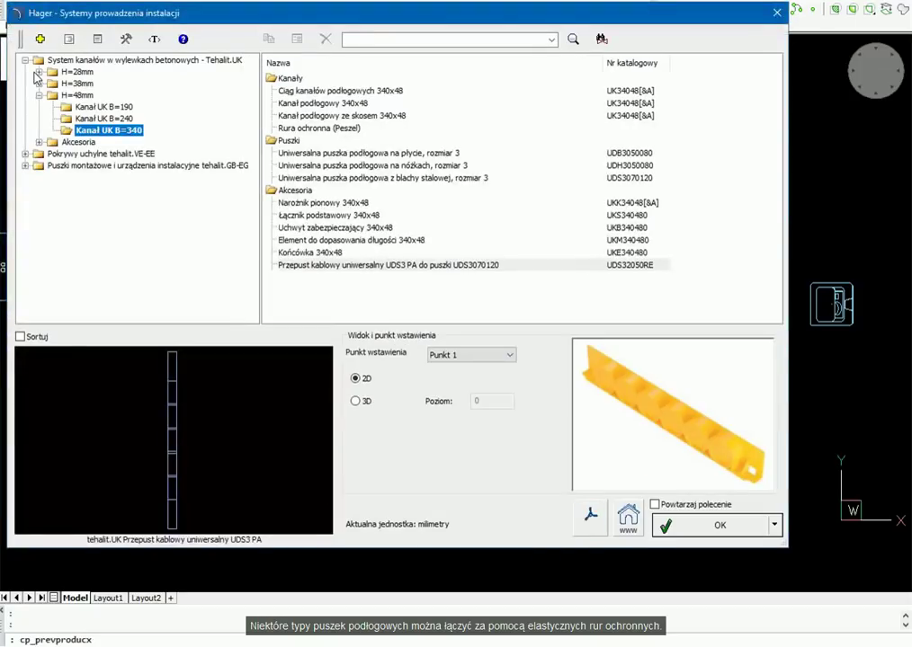
Step: Draw a Rura ochronna (Peszel) D20 conduit from the square box edge to the small floor box
click(322, 128)
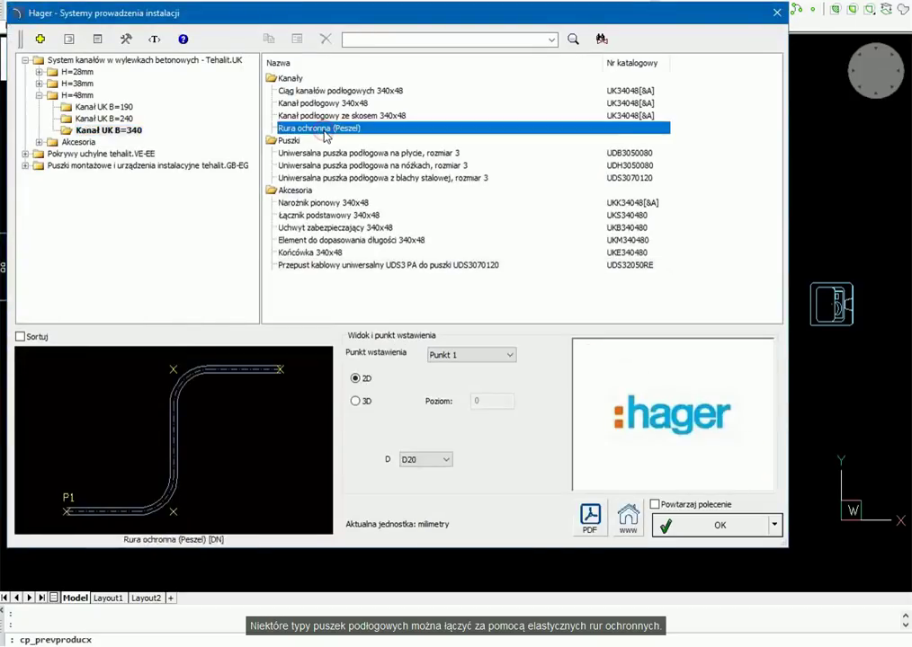
click(709, 525)
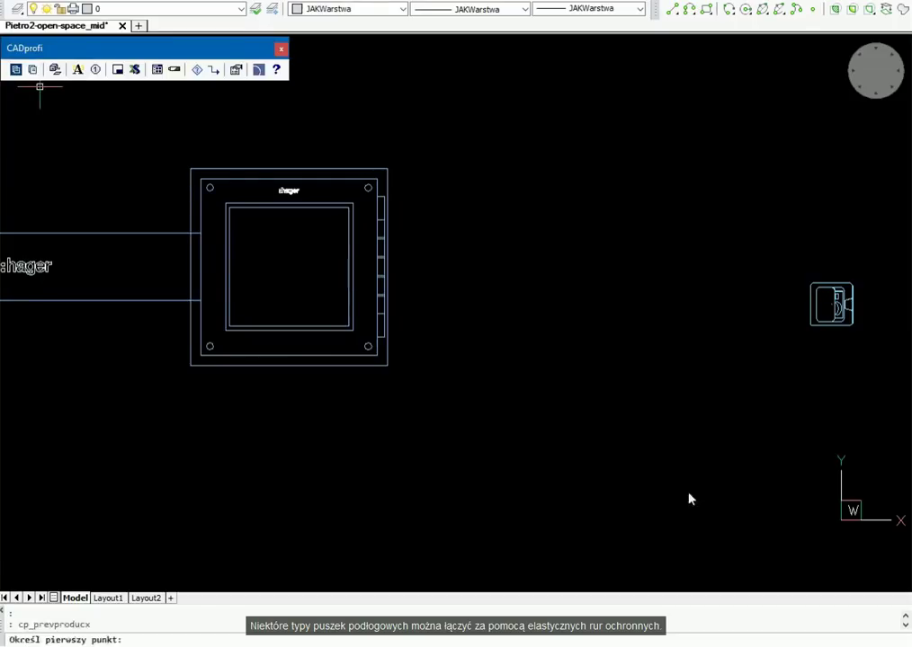
click(384, 306)
click(810, 311)
key(Escape)
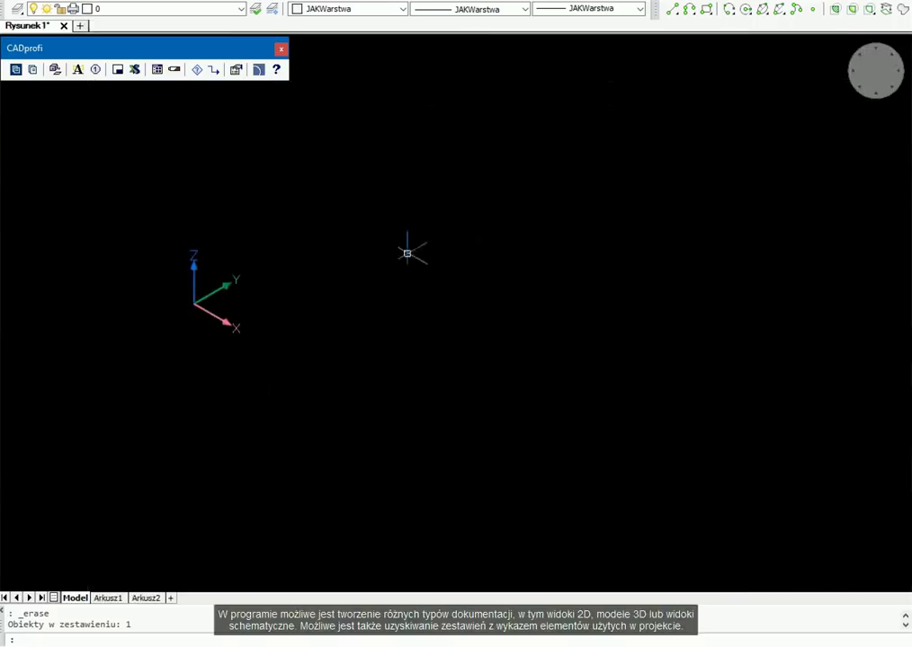
Step: Insert the 3D universal floor box on a plate, size 3, from Kanał UK B=340
click(32, 70)
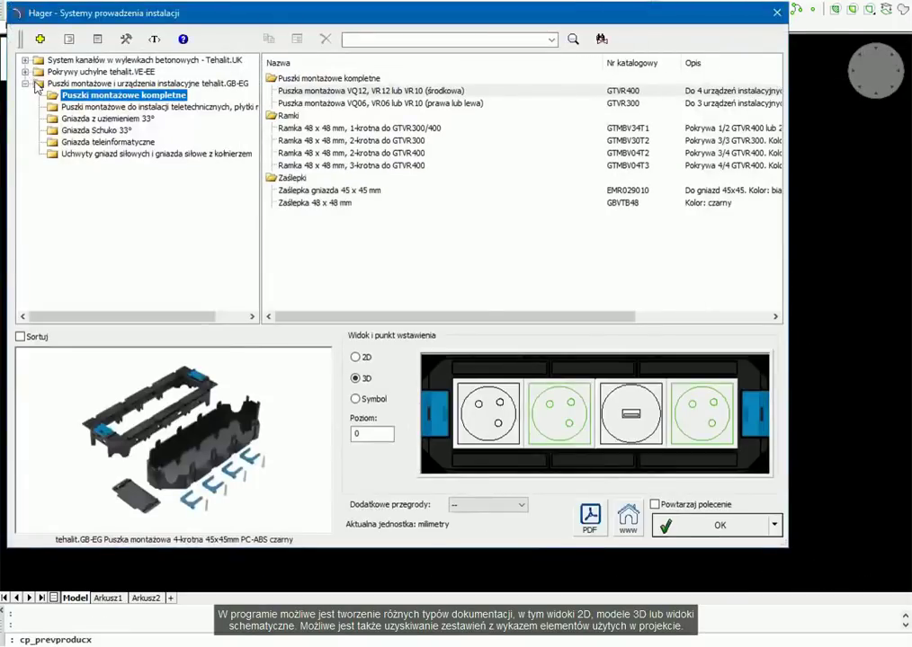
click(25, 60)
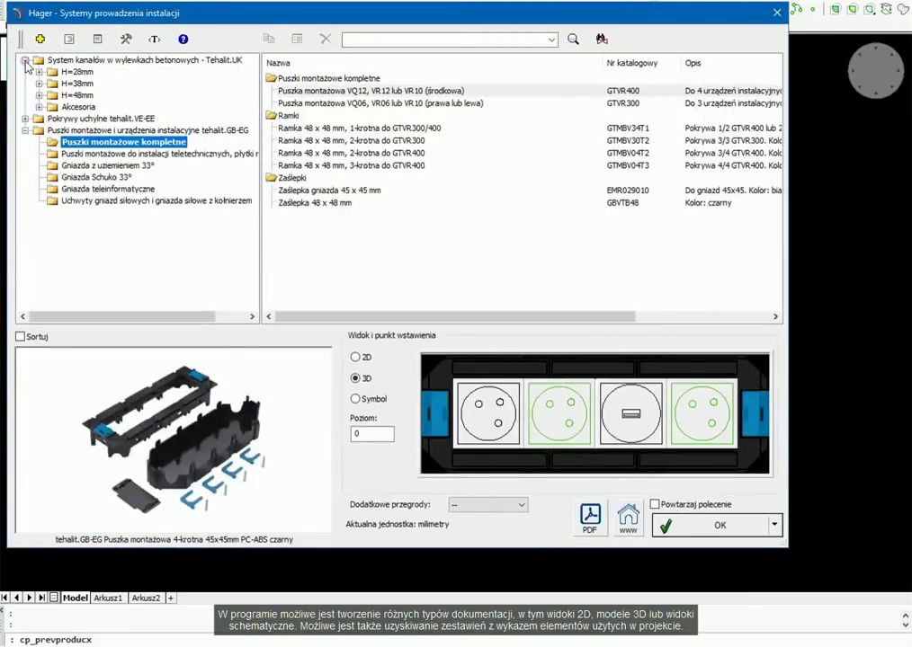
click(39, 95)
click(79, 132)
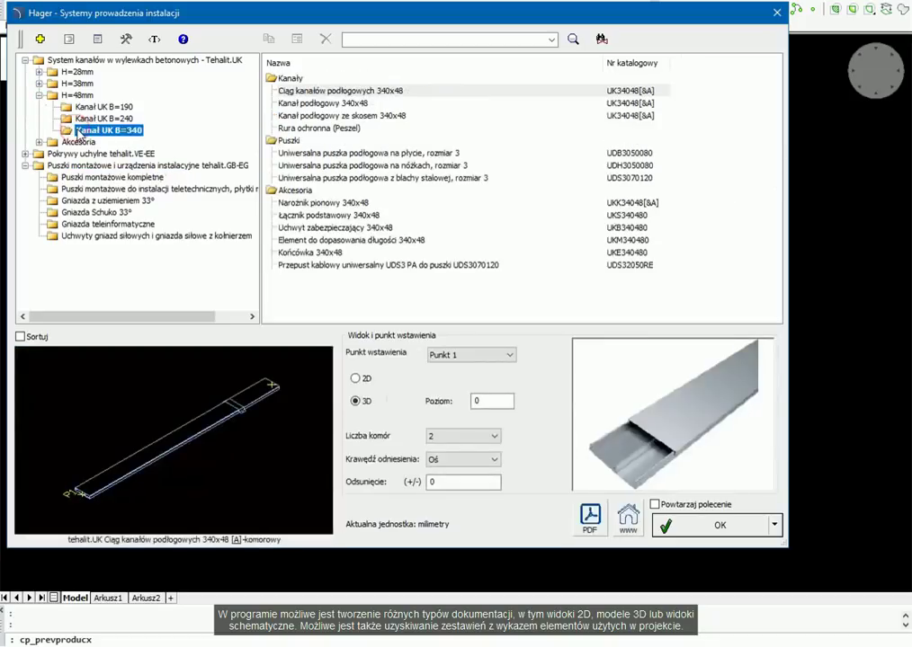
click(350, 155)
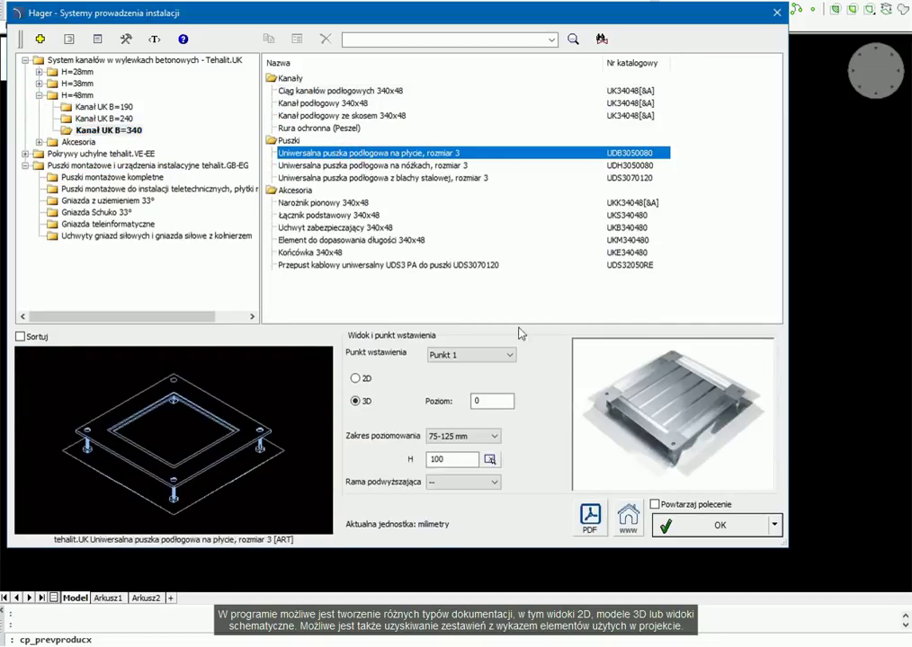
click(698, 529)
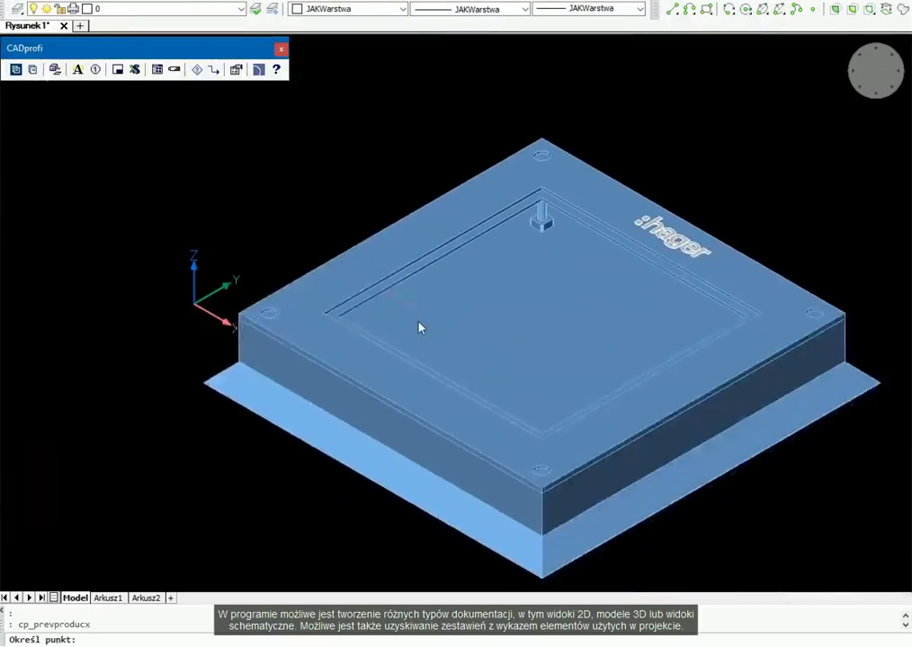
click(333, 286)
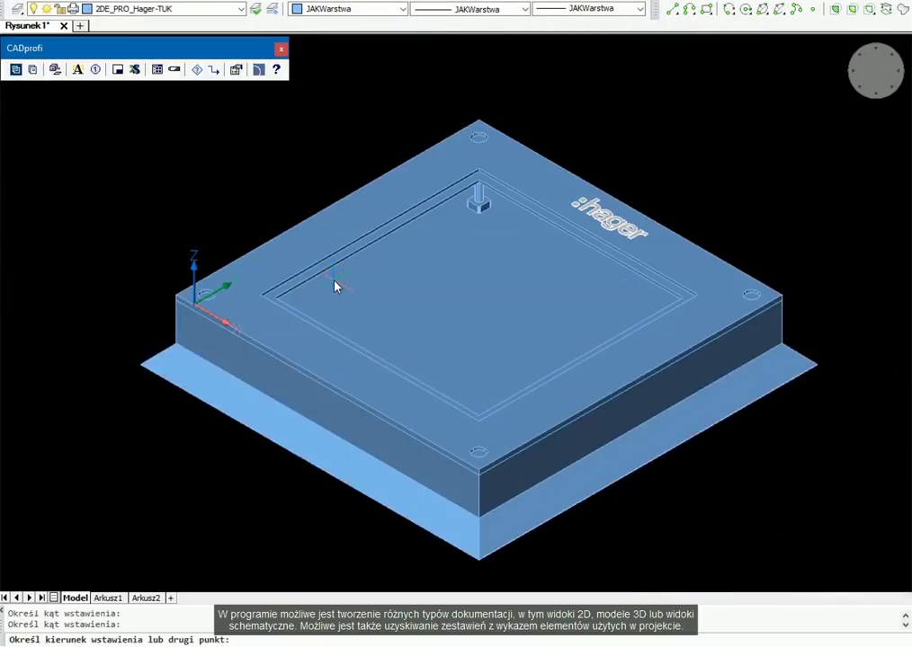
click(335, 286)
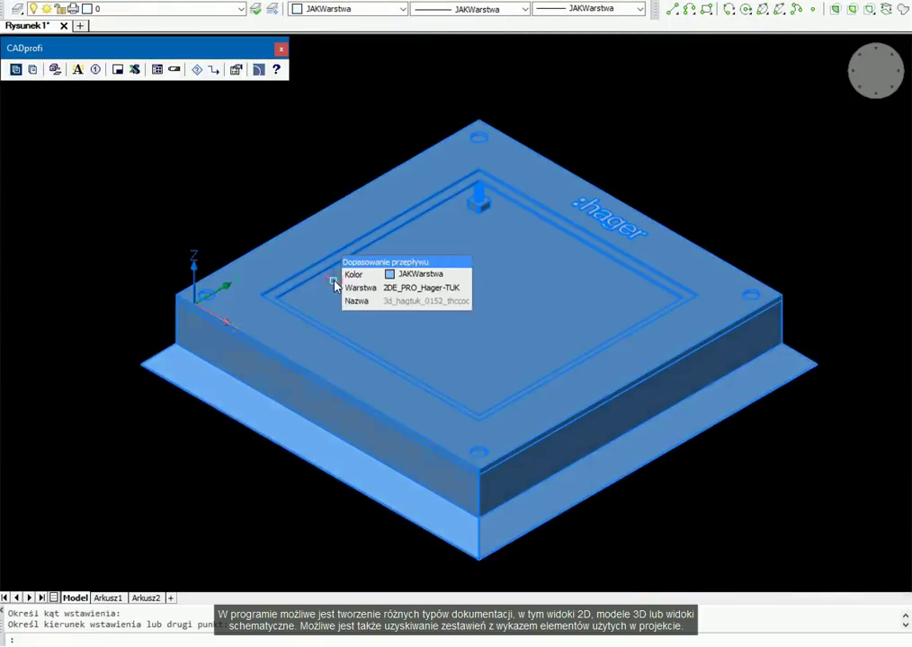
Step: Place a VQ12 244 x 244 mm polyamide hinged cover into the floor box
click(32, 72)
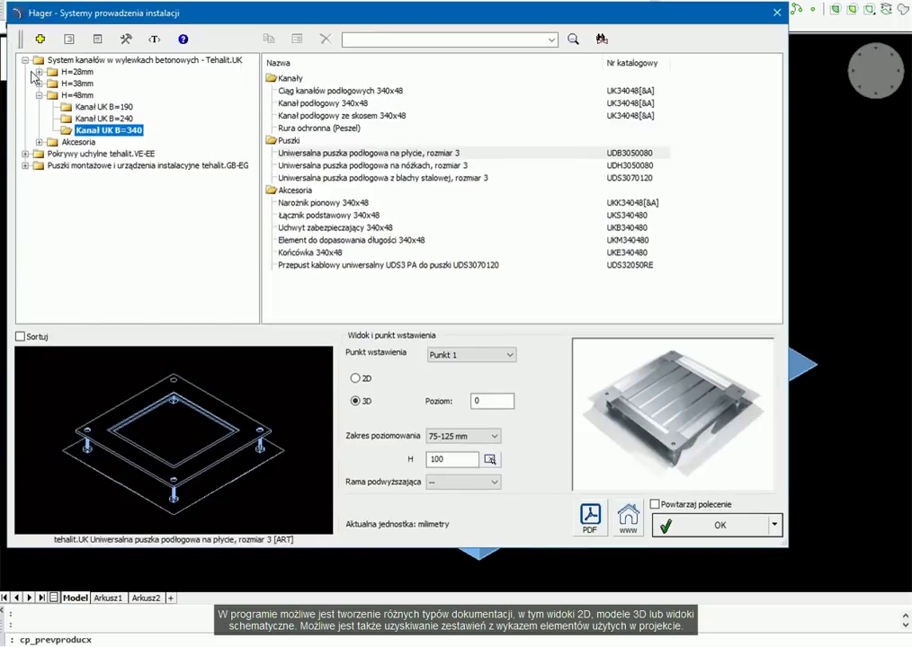
click(25, 154)
click(39, 167)
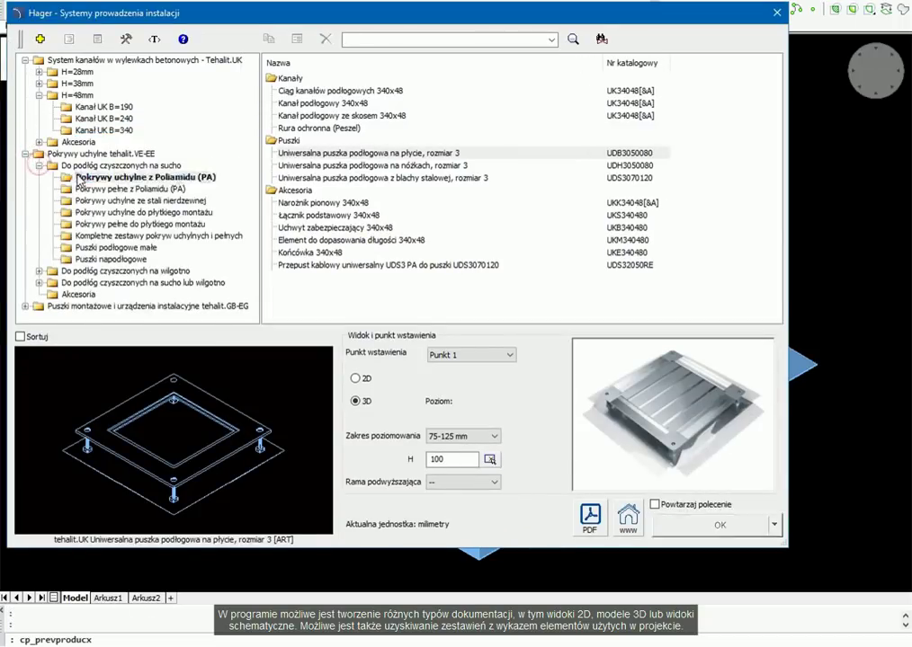
click(79, 178)
click(317, 92)
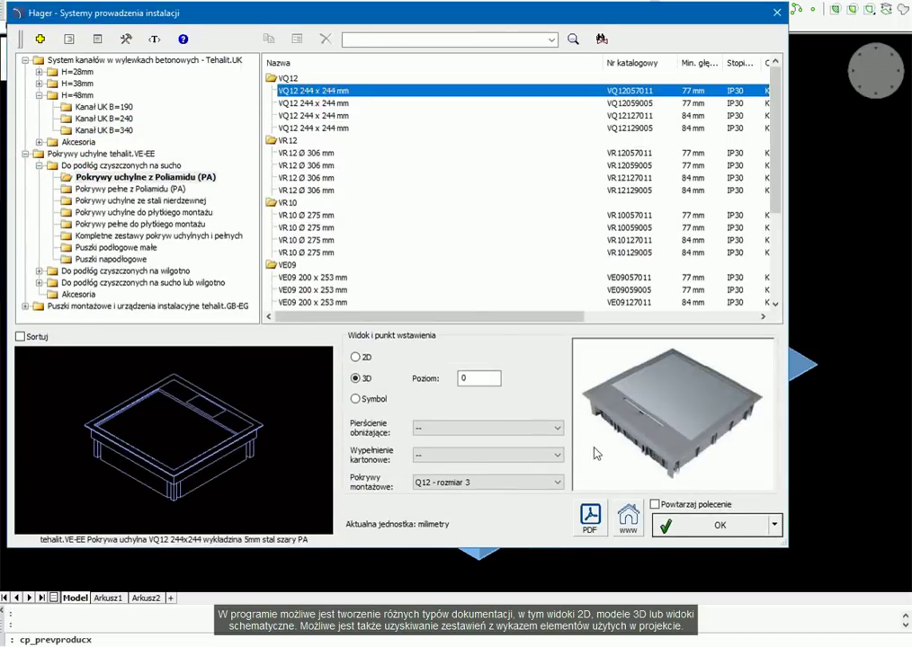
click(700, 532)
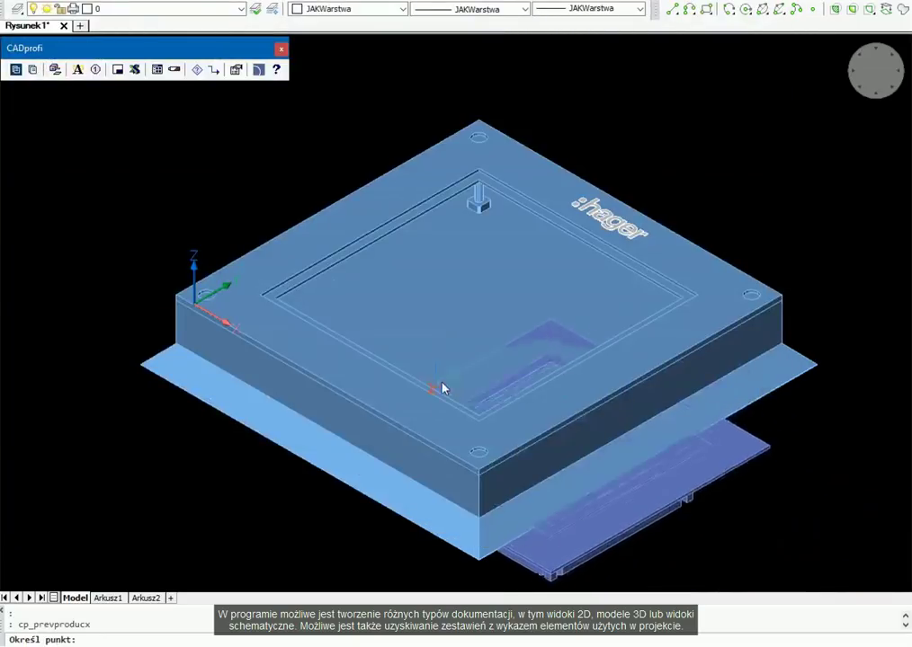
click(431, 386)
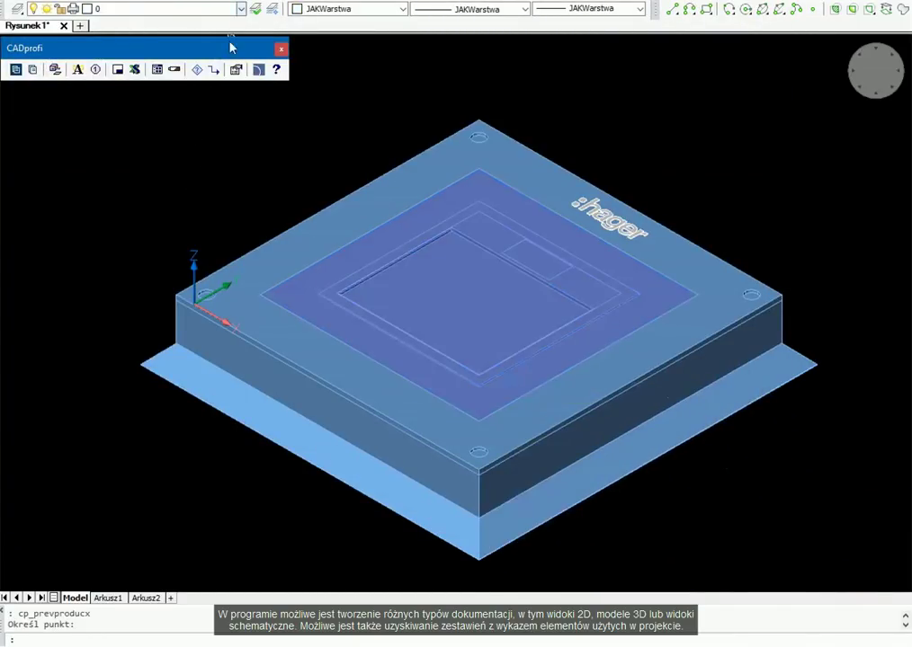
click(241, 9)
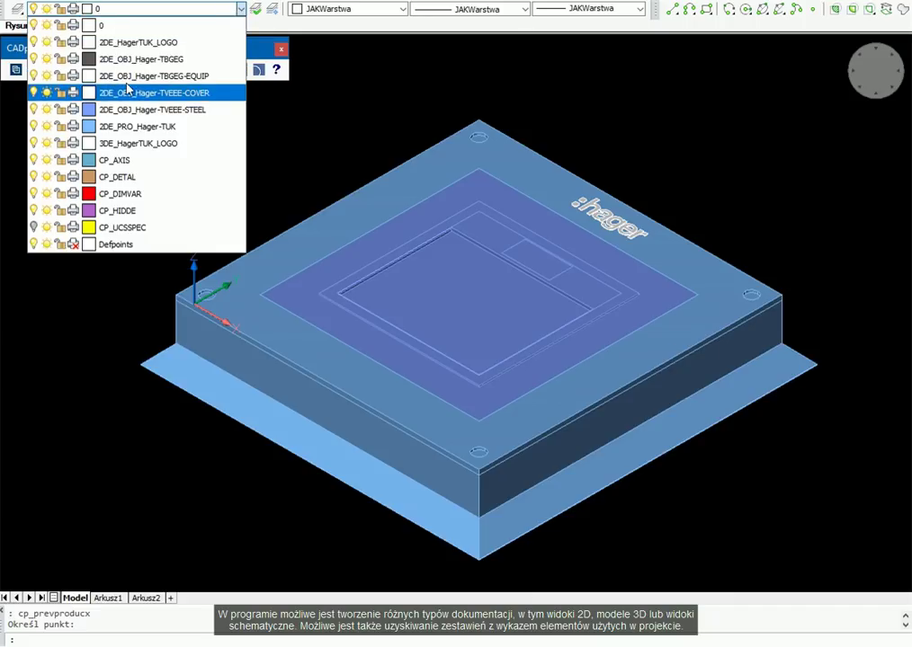
Step: Turn off the TVEEE-COVER layer and insert a four-socket GTVR400 mounting box at default rotation
click(48, 93)
click(348, 113)
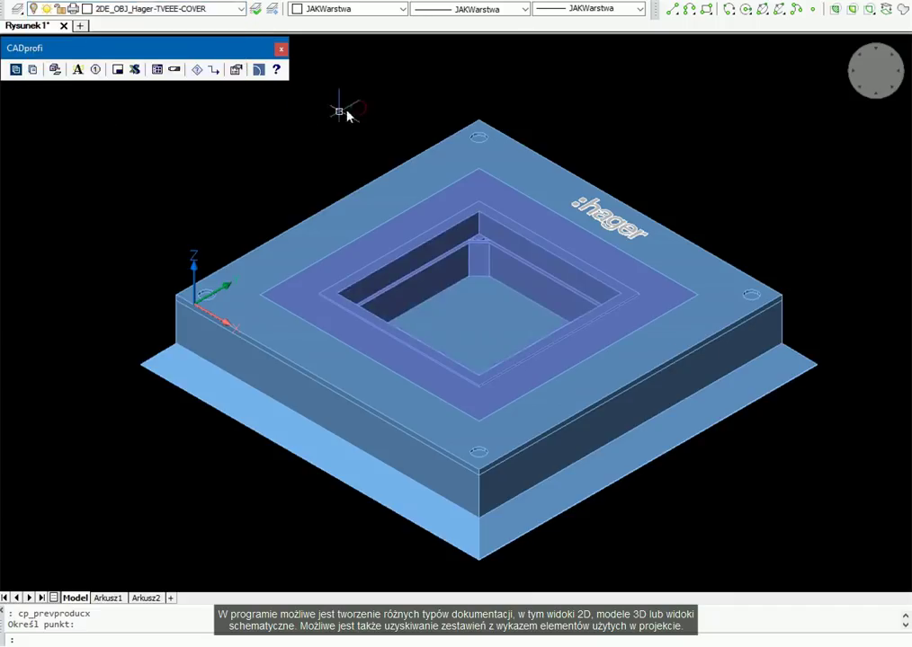
click(33, 70)
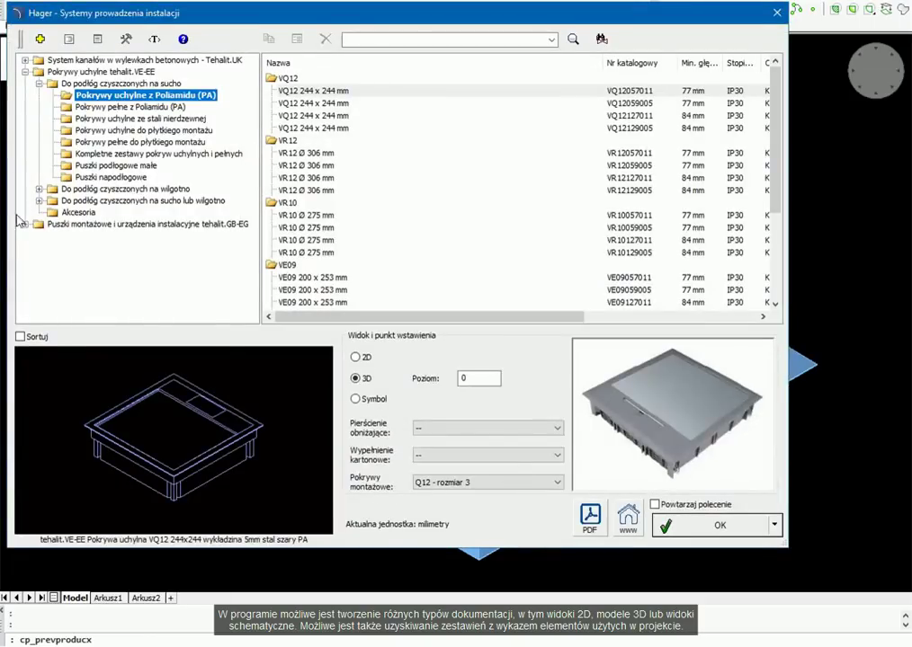
click(25, 224)
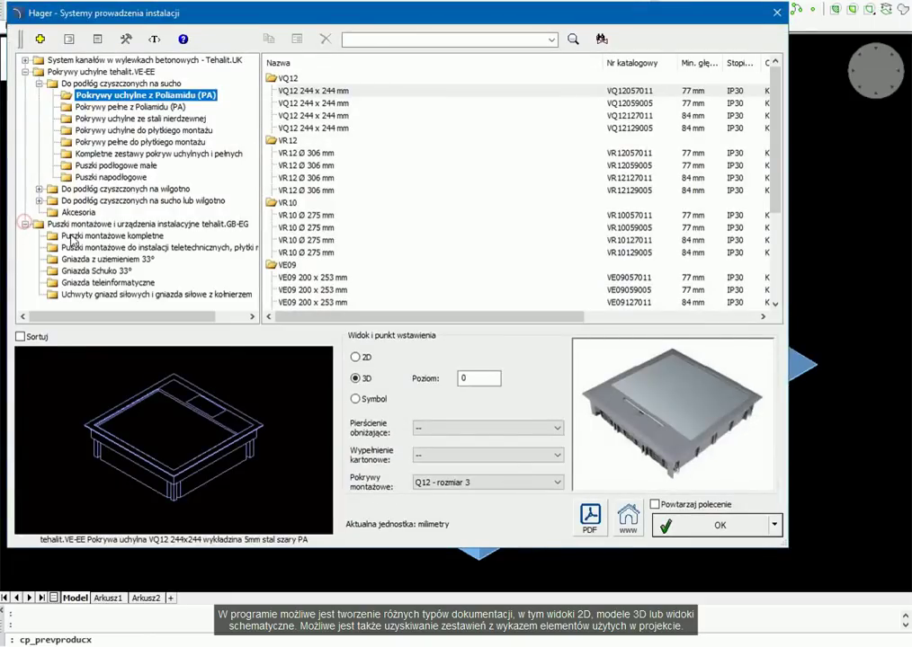
click(76, 236)
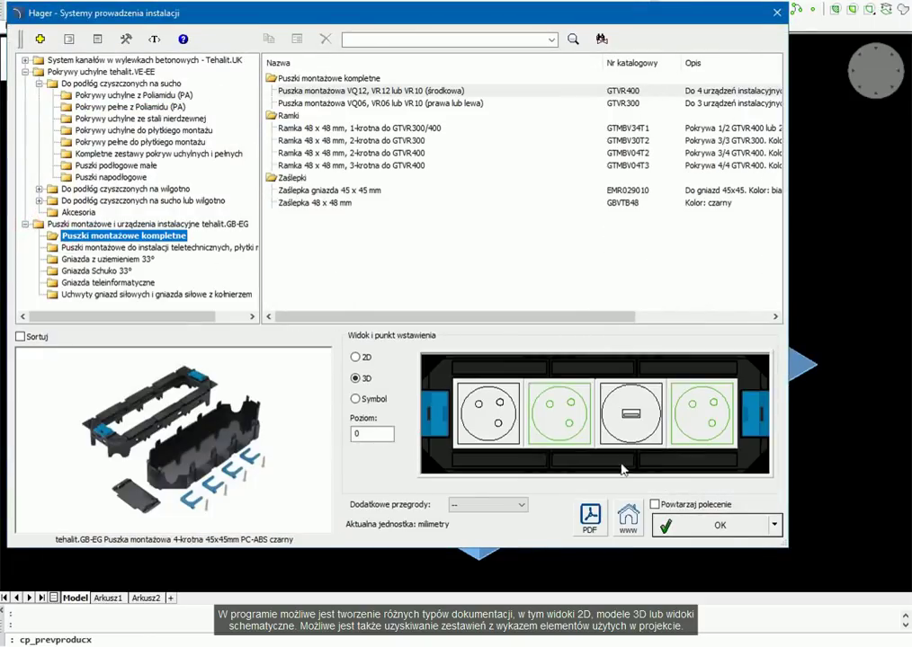
click(719, 526)
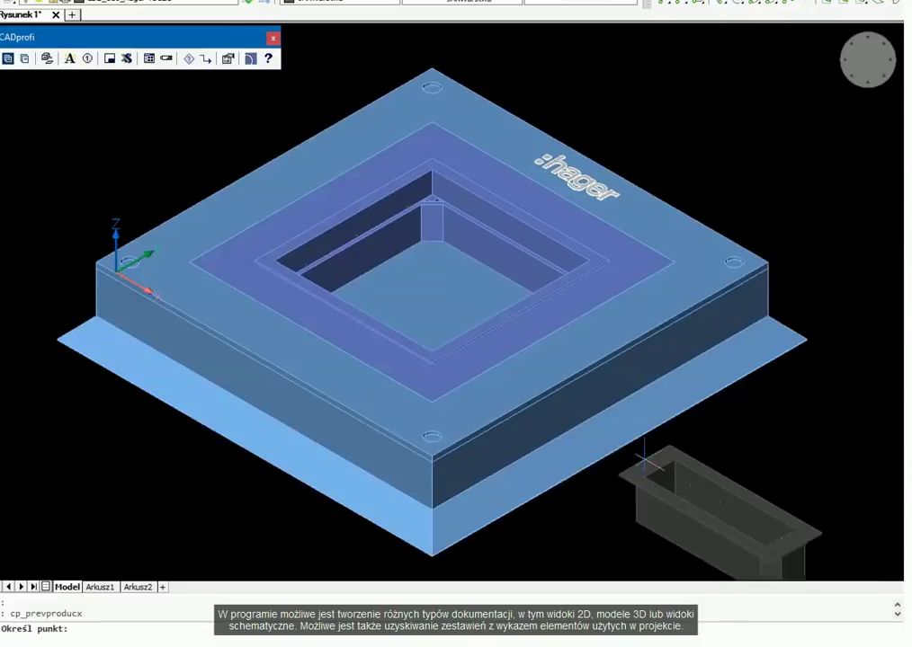
click(408, 206)
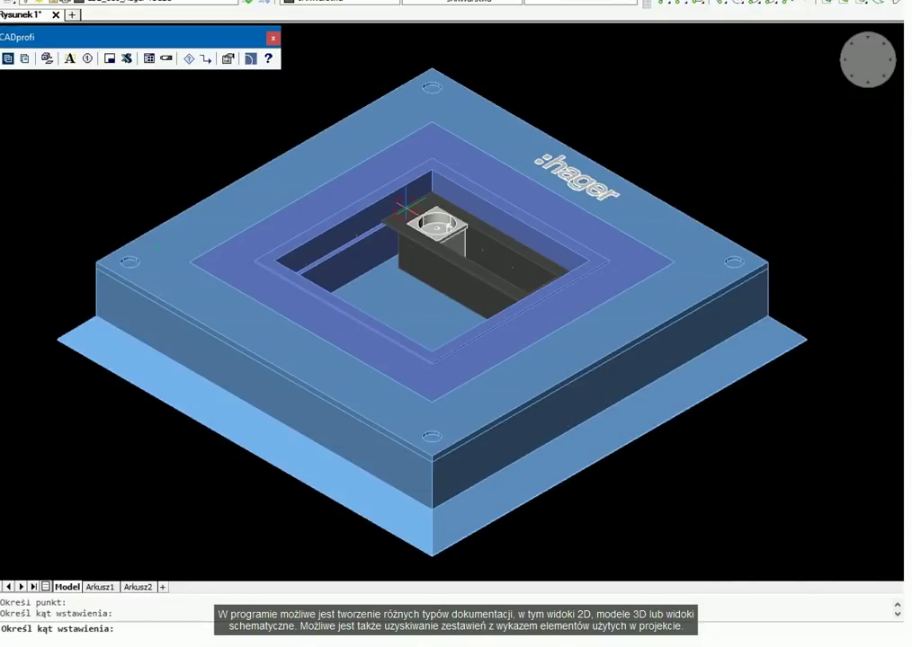
key(Return)
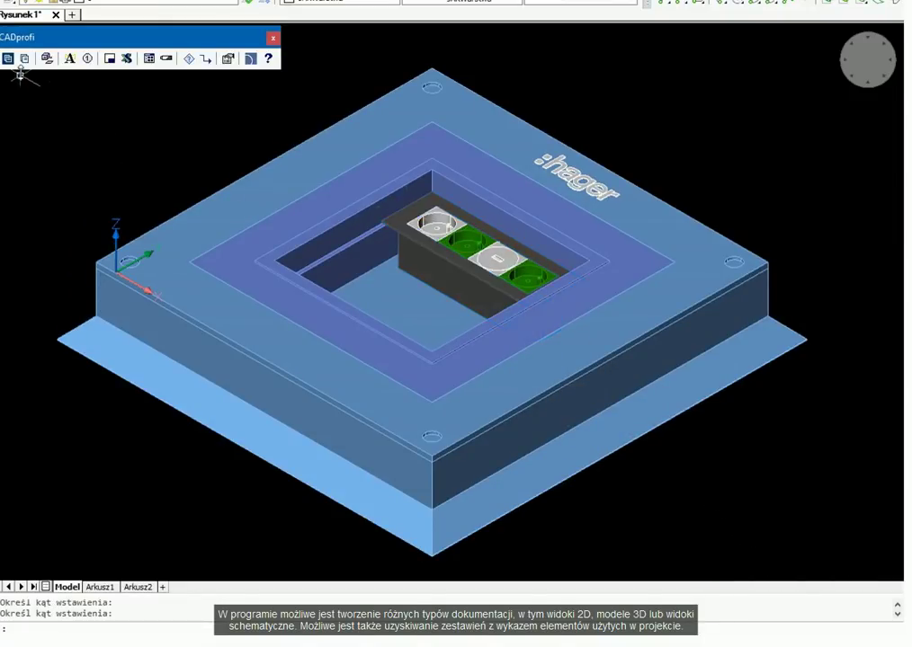
Step: Place a socket box with a teleinformatic data module in slot 2 beside the first
click(26, 62)
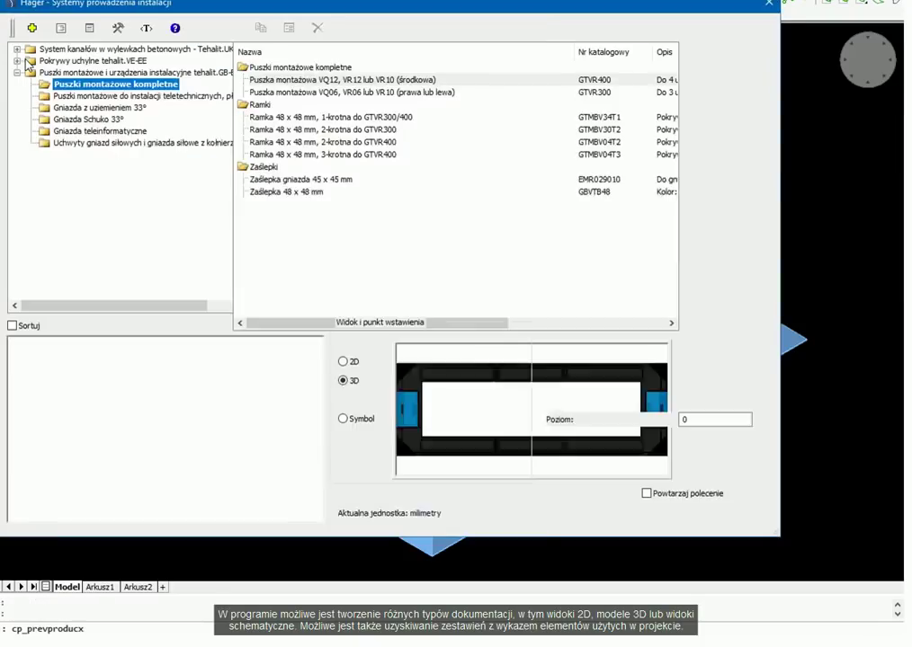
click(472, 402)
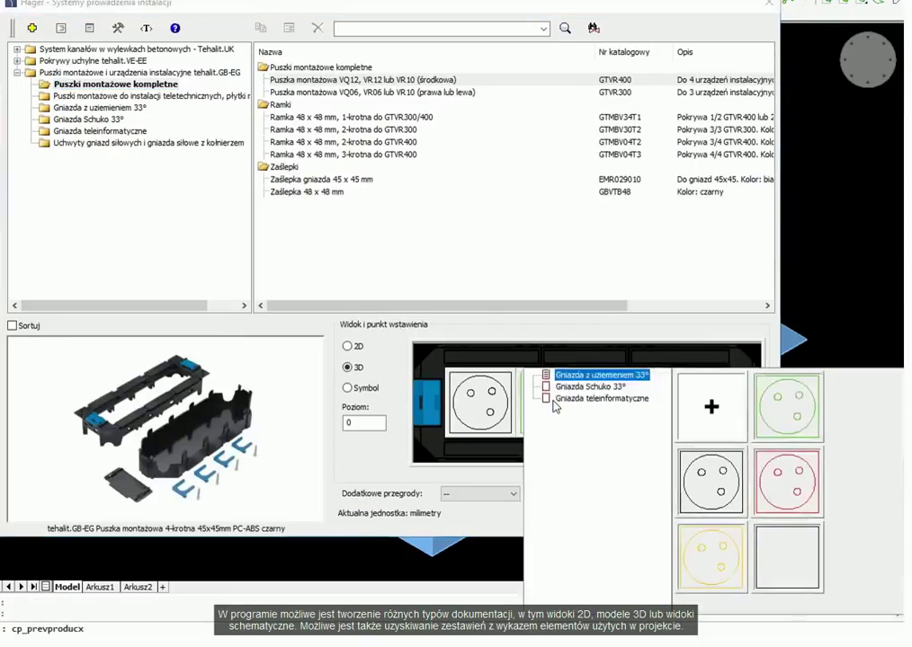
click(601, 397)
click(781, 487)
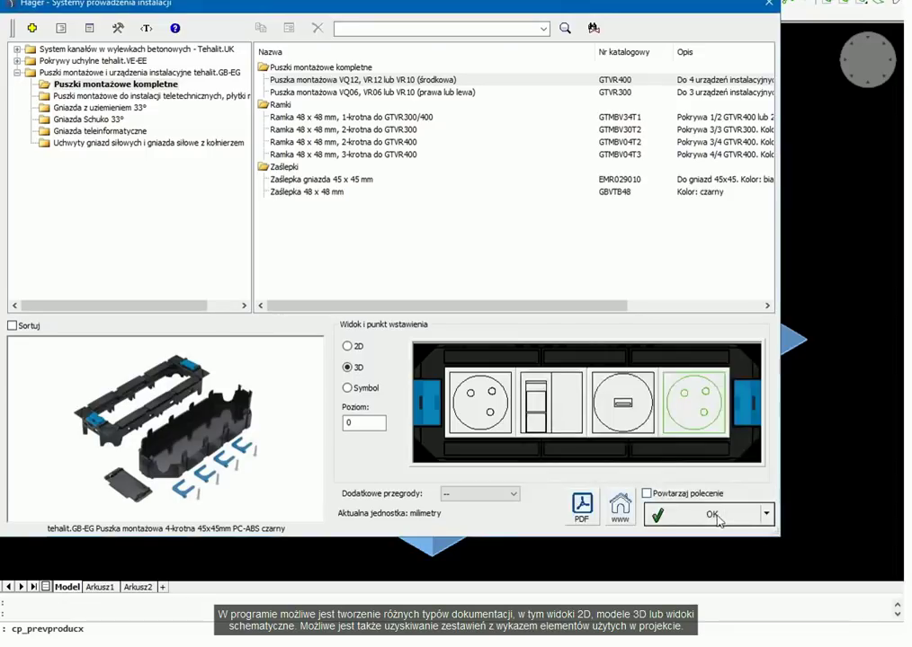
click(715, 516)
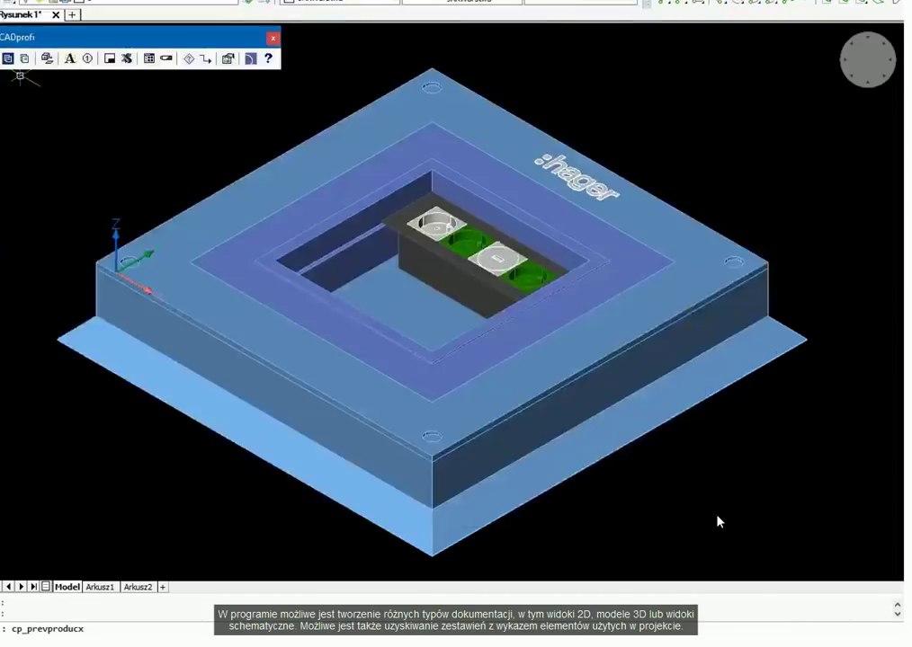
click(356, 239)
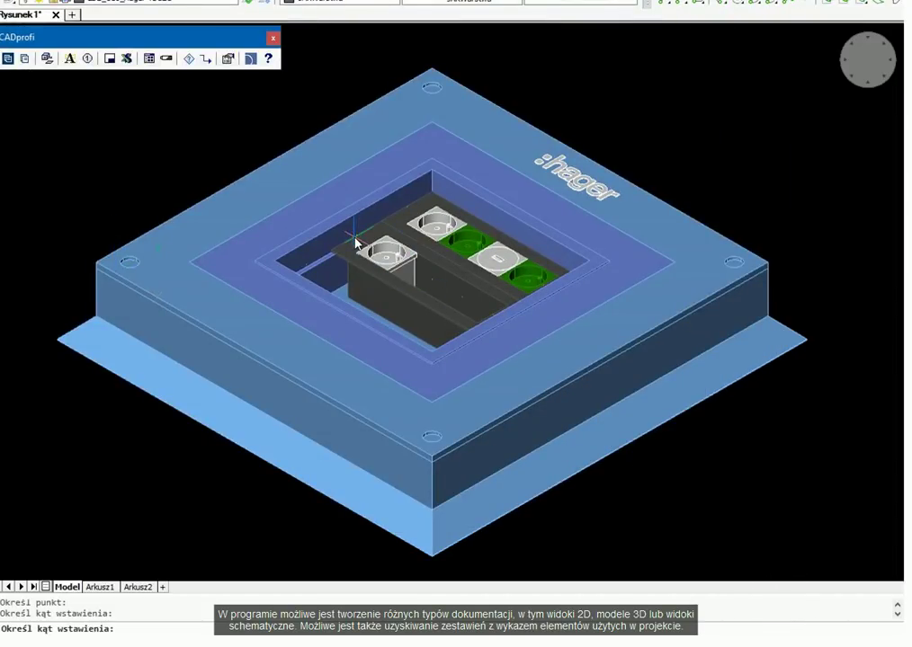
click(241, 241)
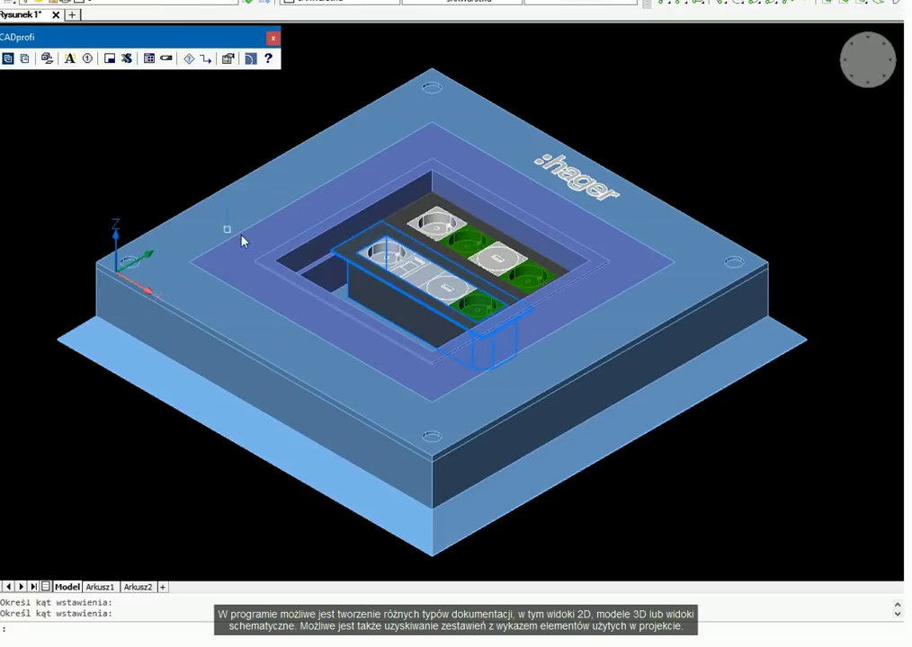
Step: Insert a three-gang teletechnical mounting box at the corner and rotate it into place
click(26, 60)
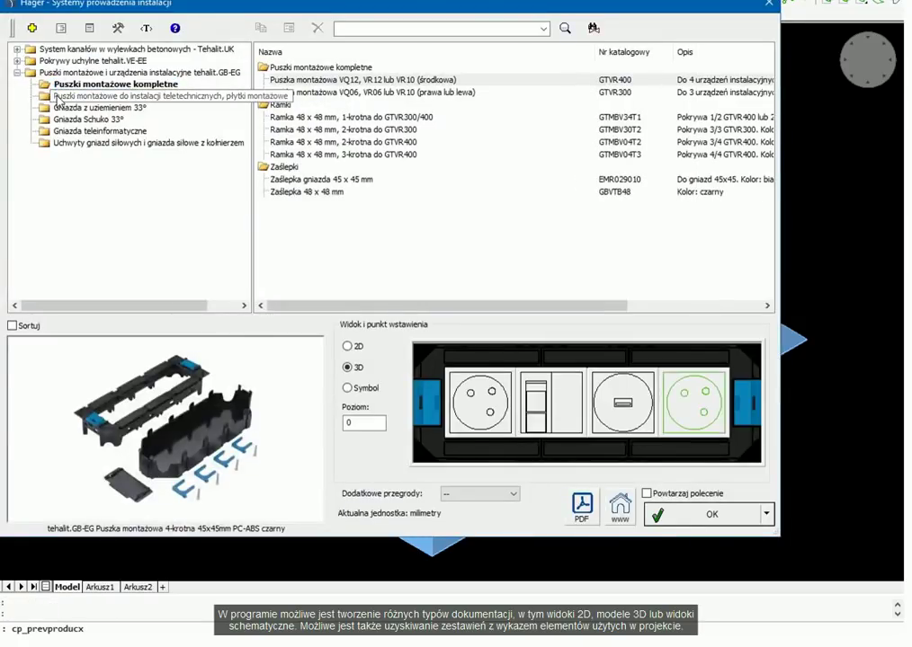
click(125, 96)
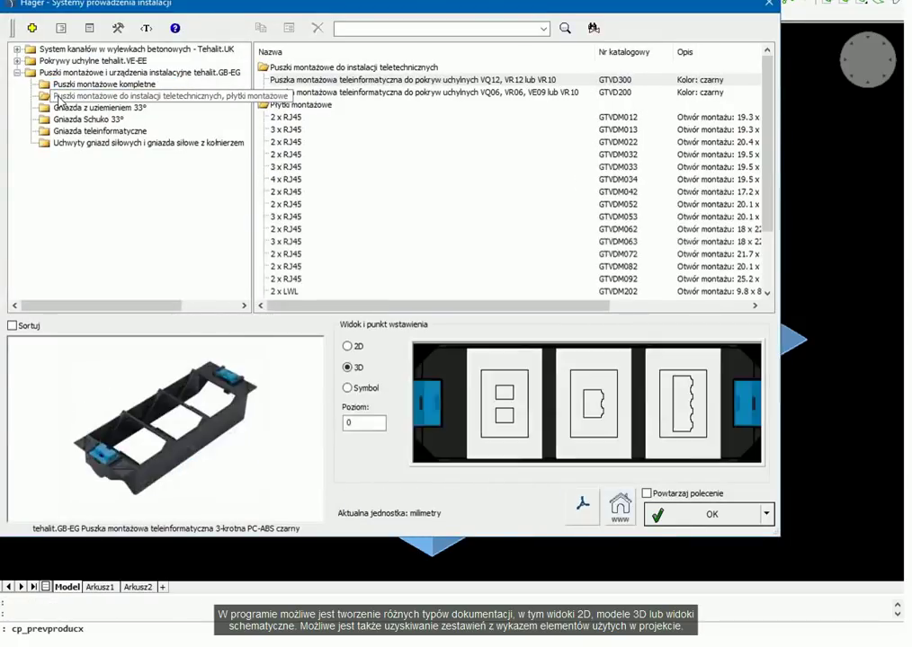
click(697, 520)
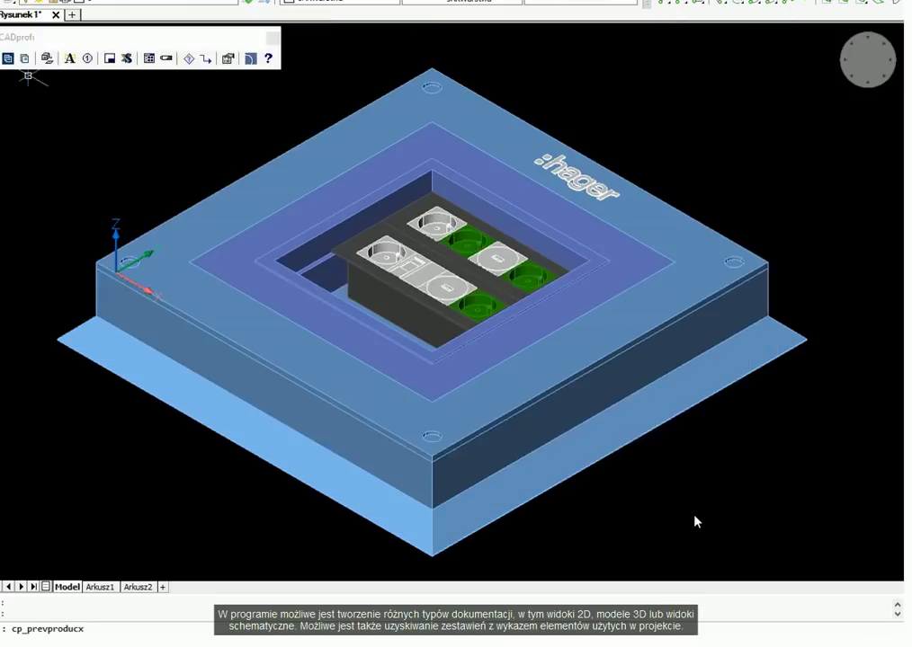
click(305, 266)
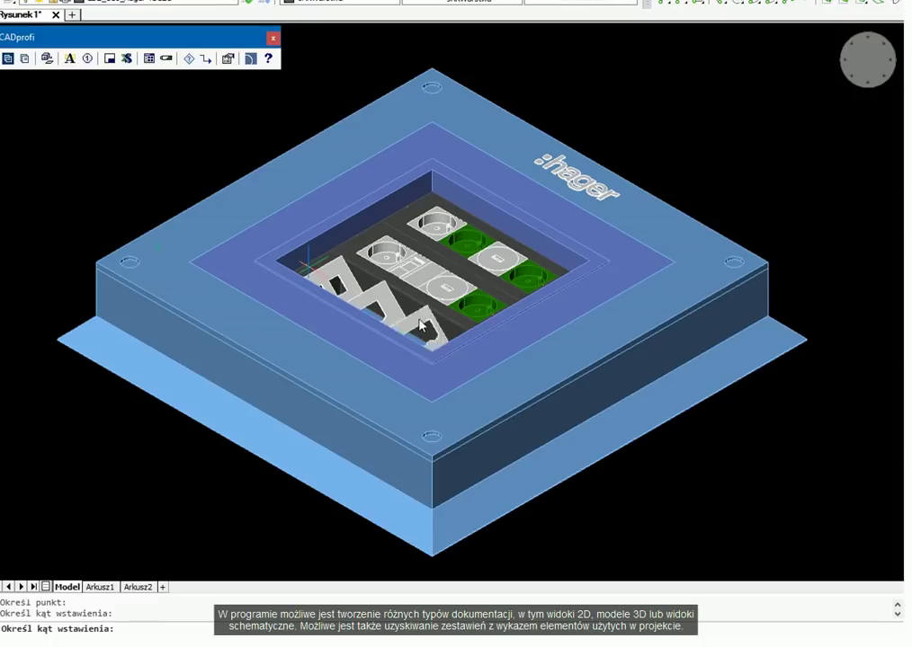
click(355, 277)
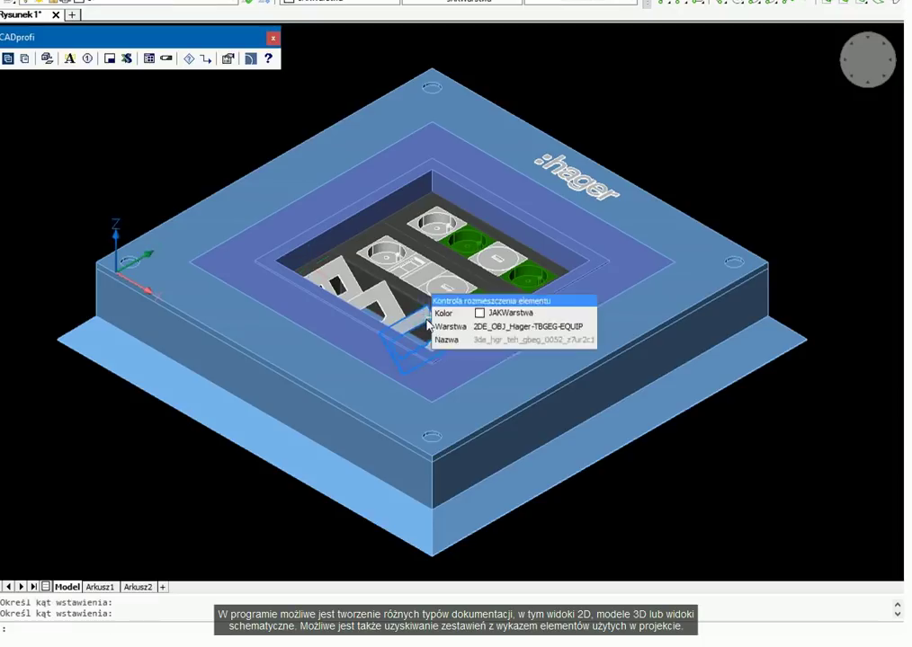
Step: Orbit the 3D model with the ViewCube to the Górny Prawy Tył corner
click(869, 66)
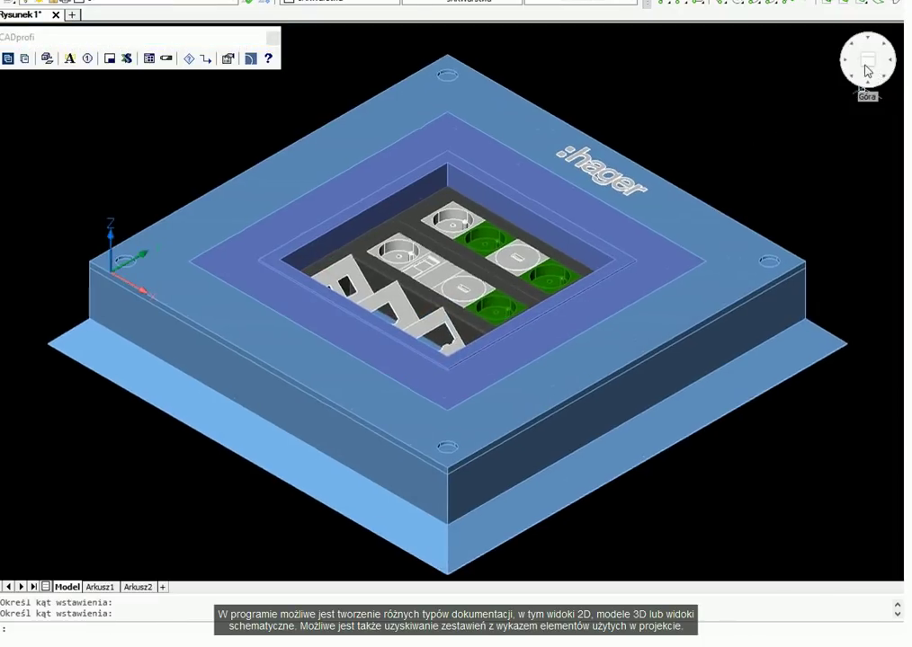
click(855, 74)
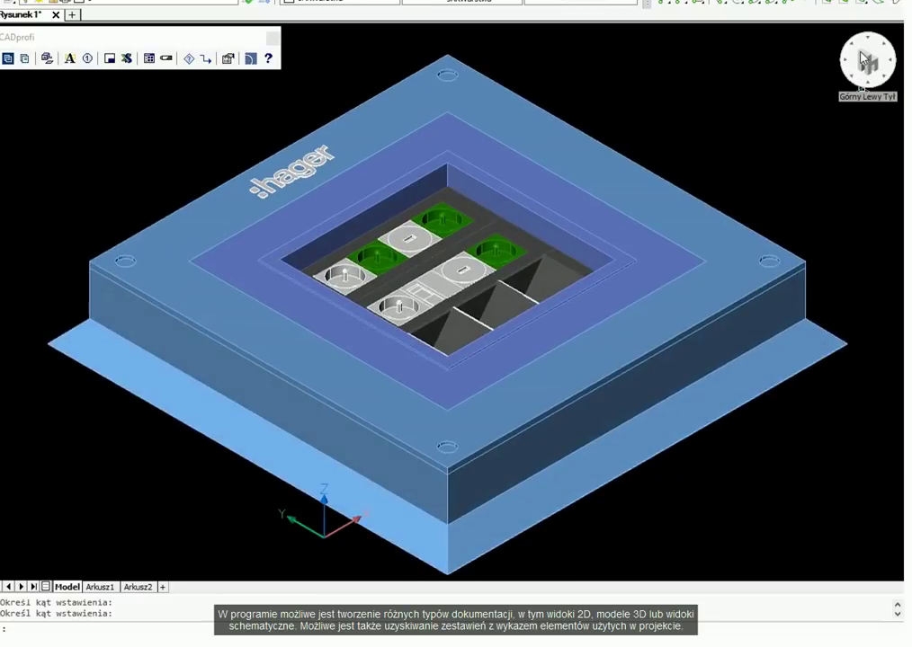
click(863, 61)
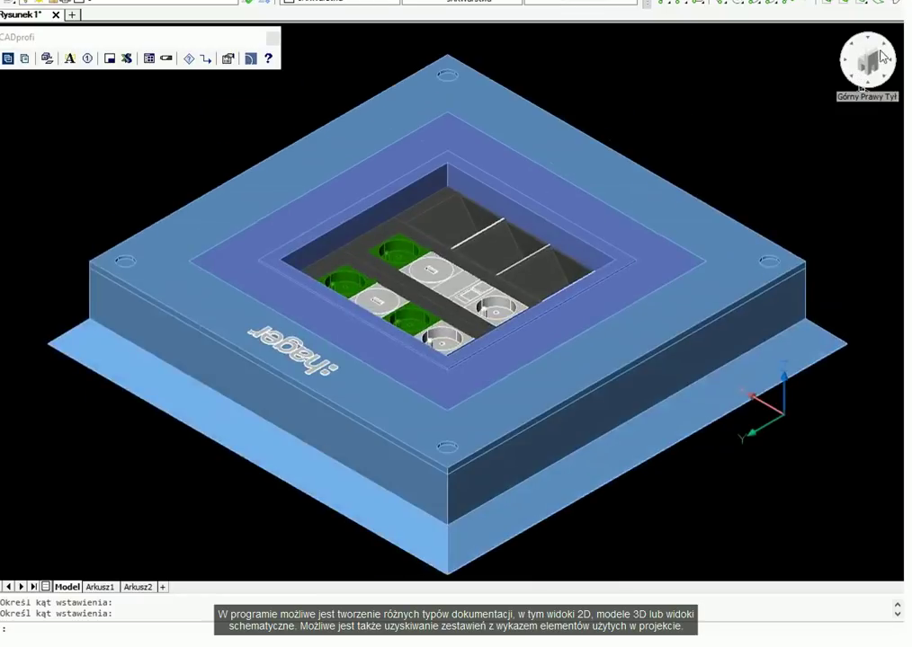
click(878, 58)
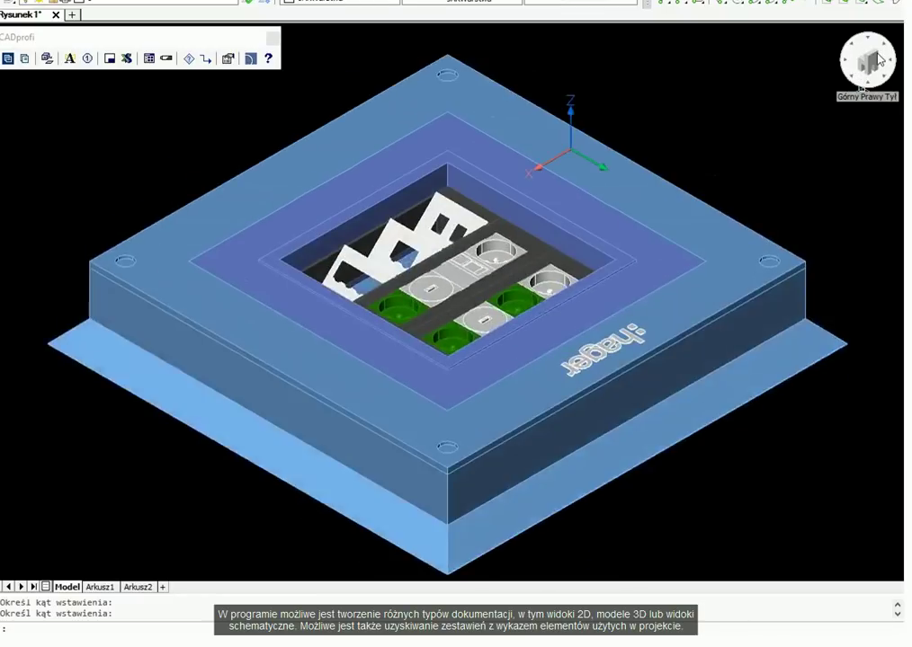